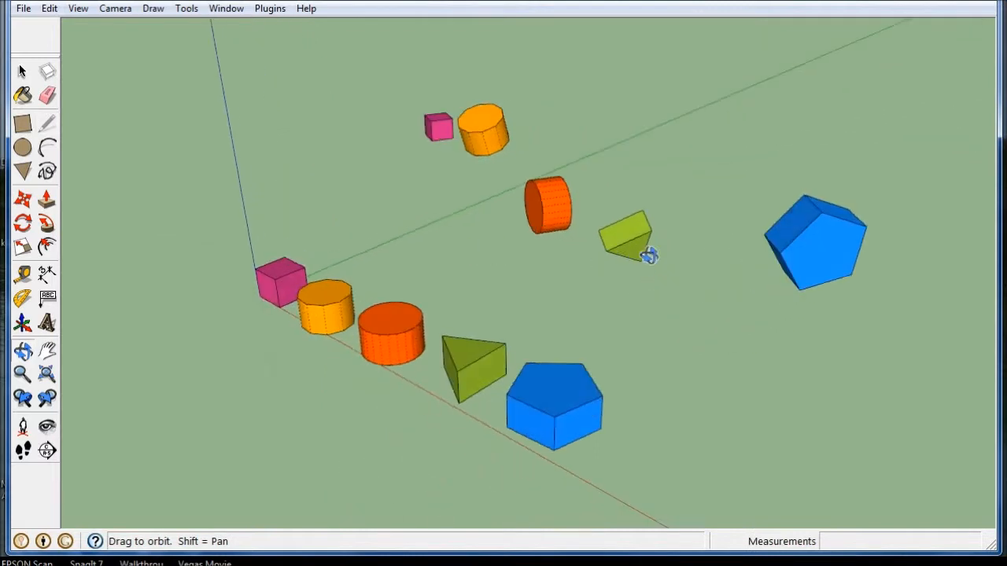
key(l)
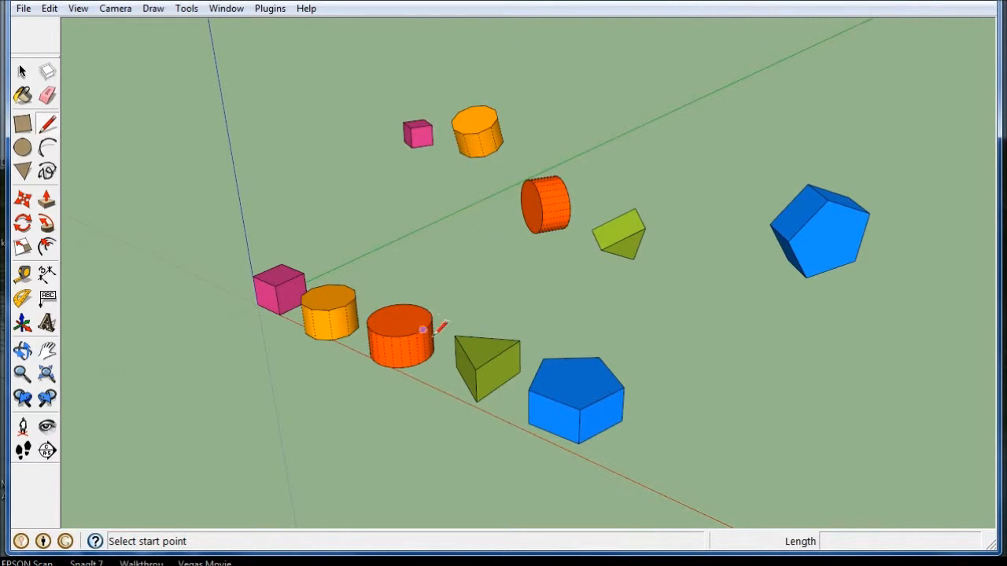
click(25, 206)
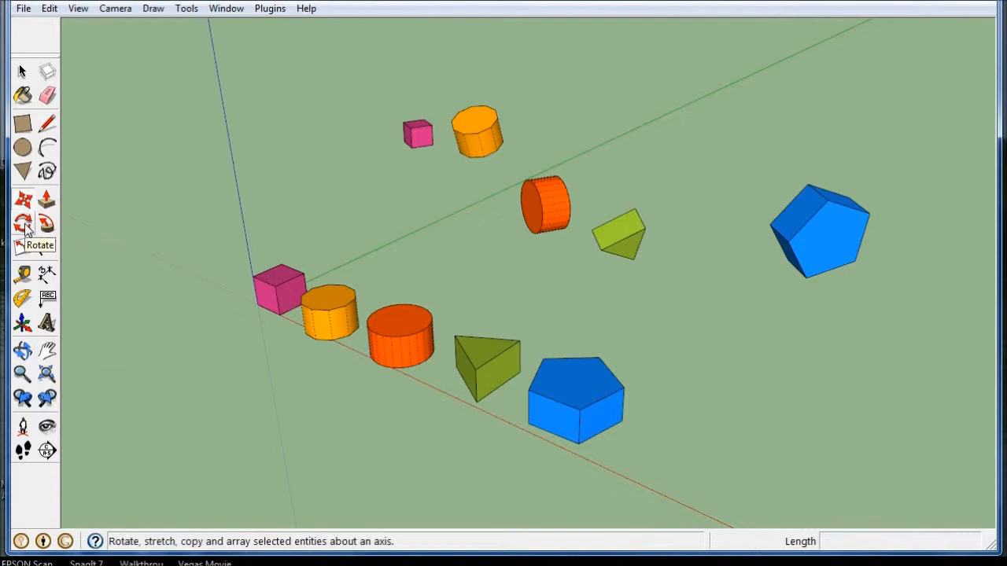
click(24, 225)
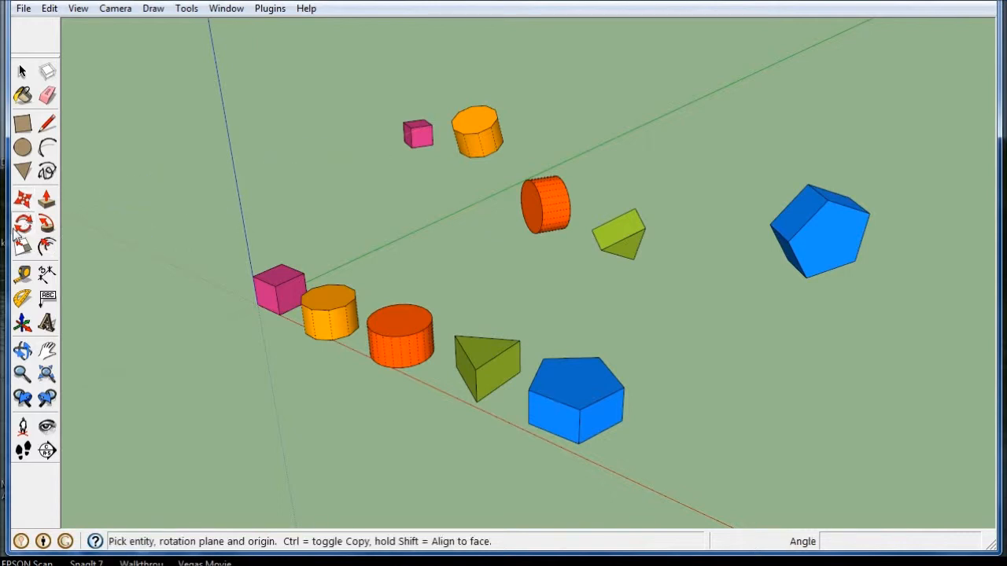
click(23, 200)
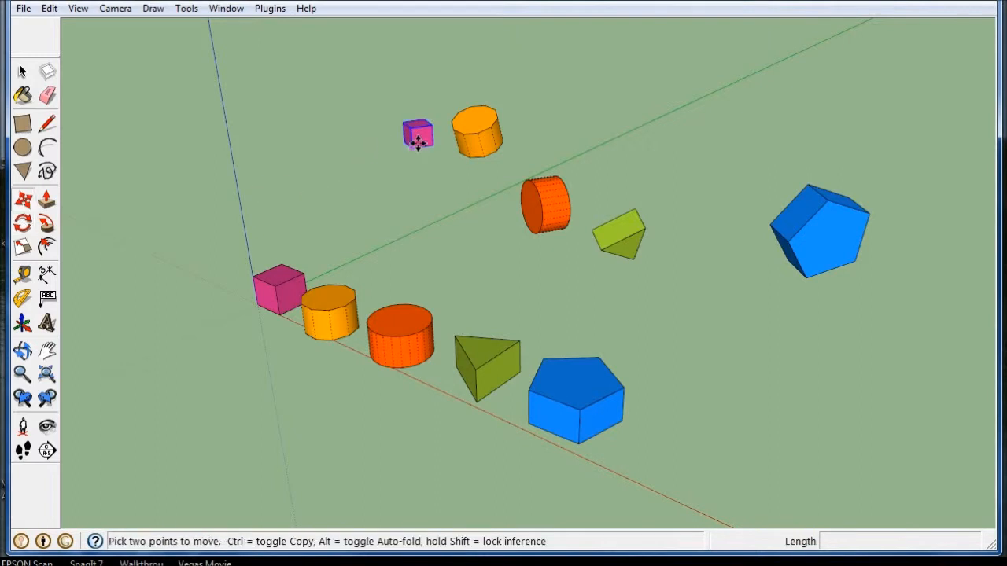
- Examine the floating pink cube and the shapes around it from several angles and distances
scroll(373, 146, up, 1)
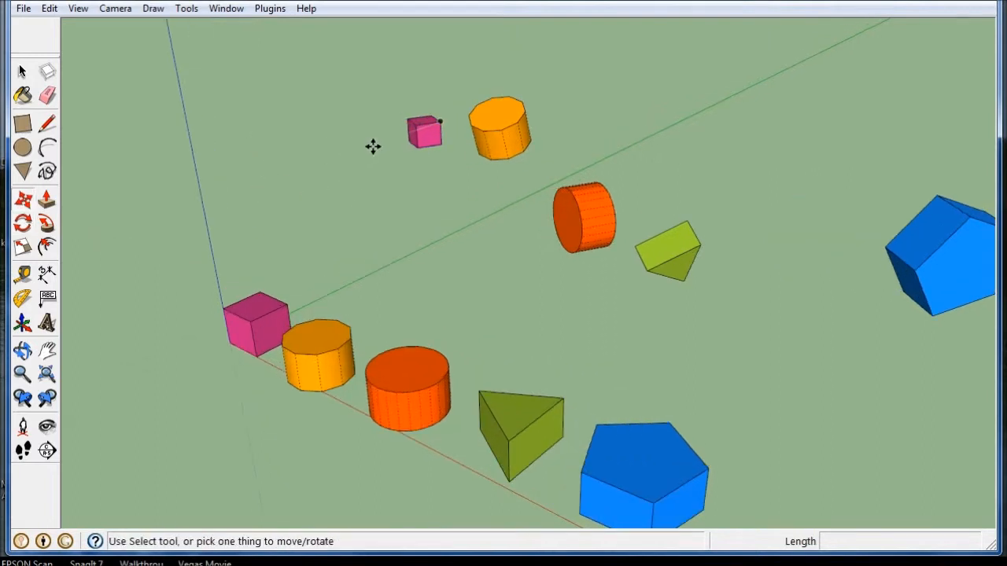
key(q)
scroll(421, 138, up, 1)
scroll(422, 138, up, 4)
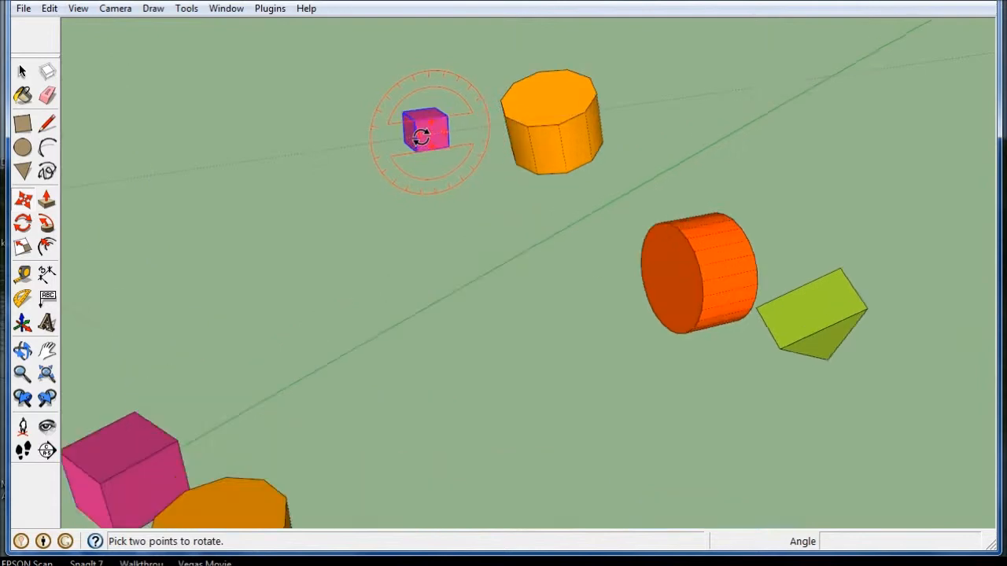
scroll(421, 138, down, 1)
key(m)
scroll(422, 136, up, 1)
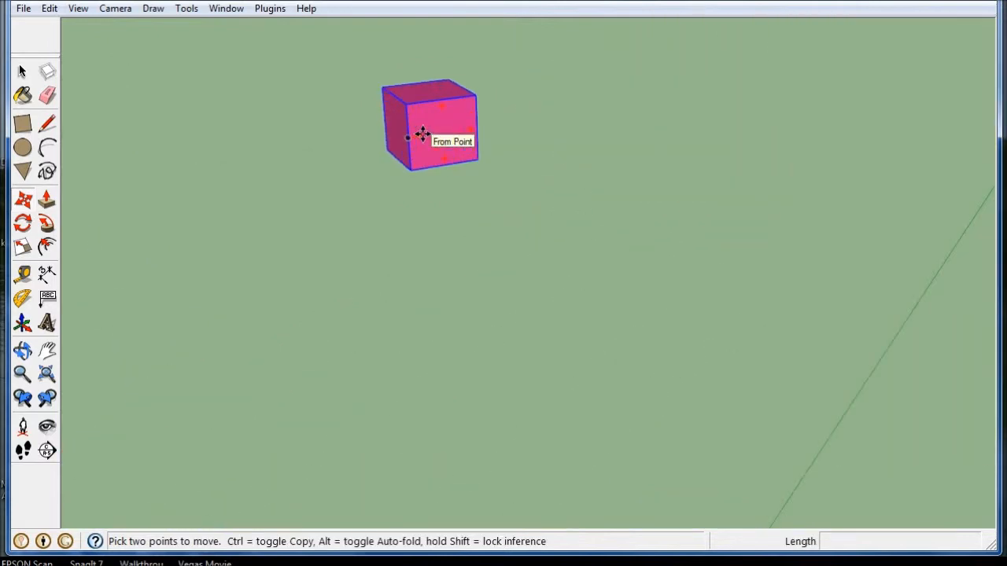
scroll(425, 135, down, 4)
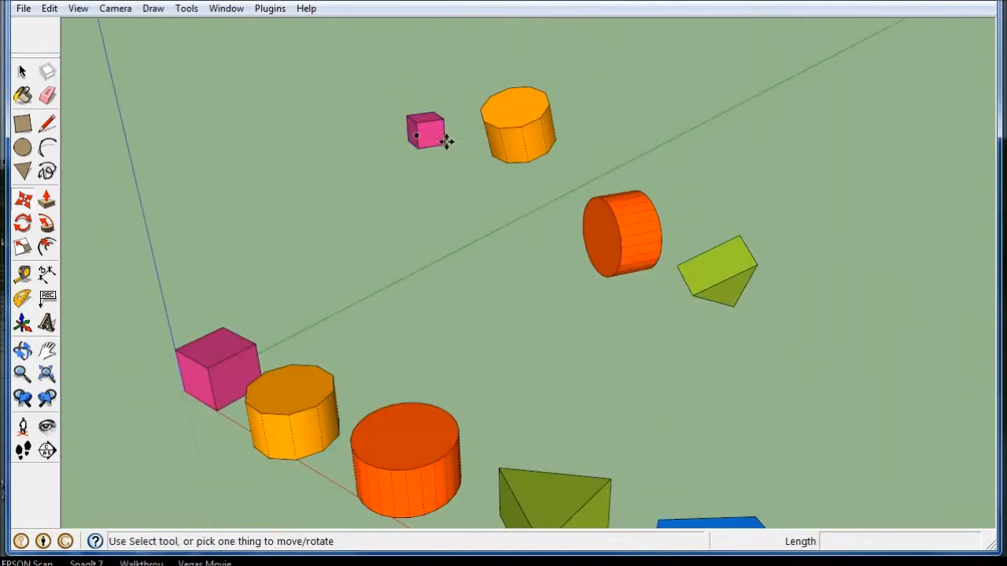
scroll(464, 141, down, 1)
middle_drag(514, 190, 452, 189)
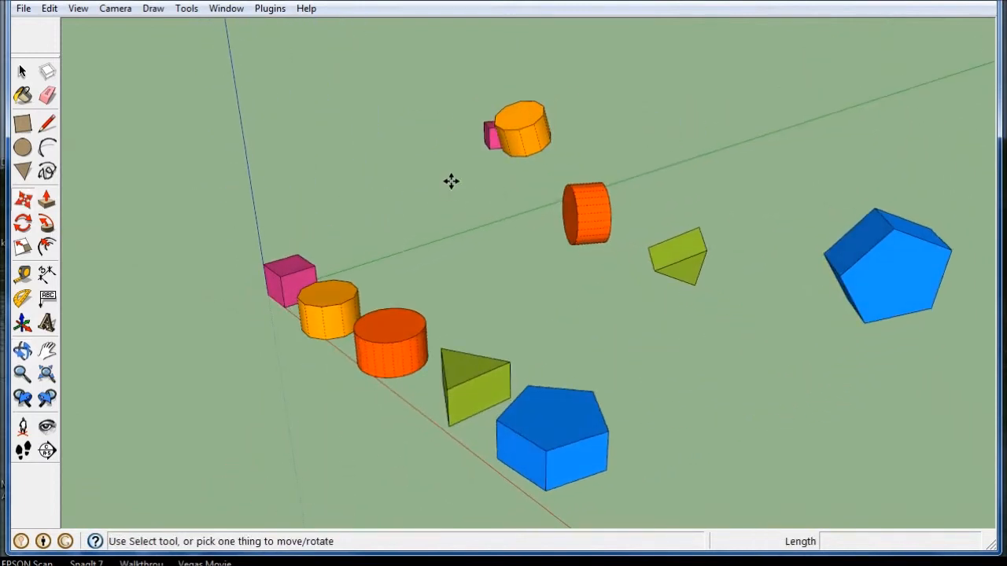
middle_drag(509, 186, 403, 180)
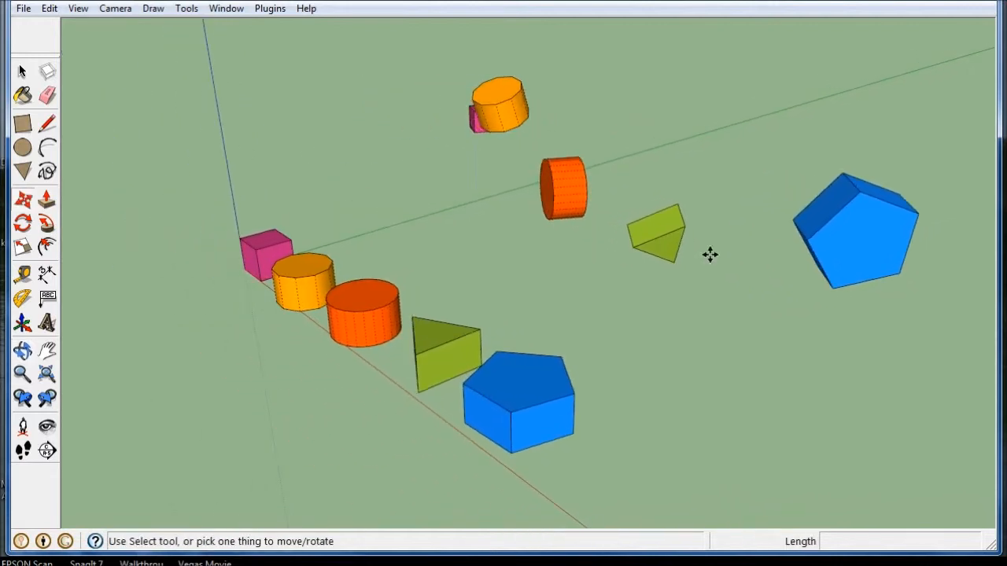
middle_drag(708, 254, 422, 220)
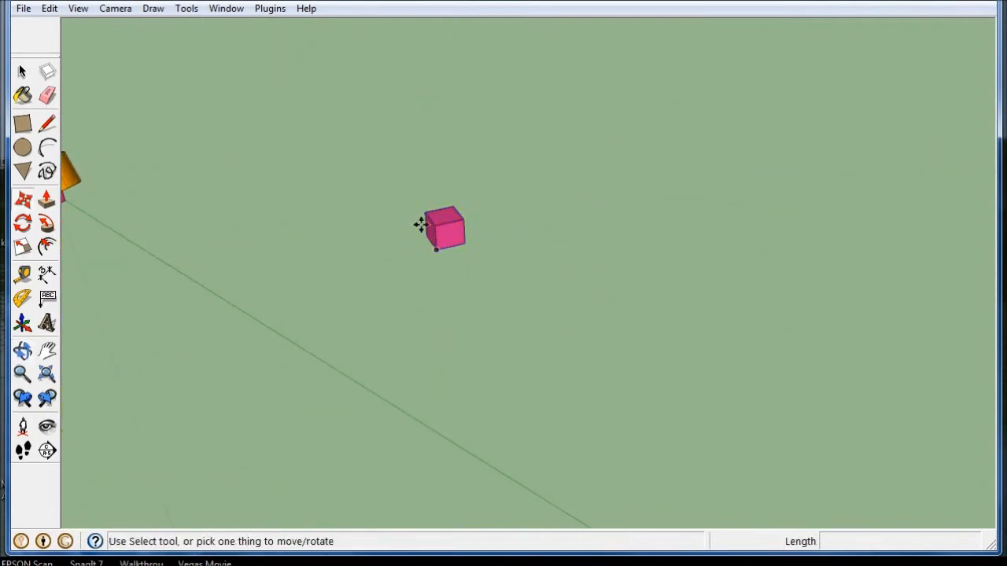
scroll(451, 223, up, 5)
middle_drag(373, 263, 838, 207)
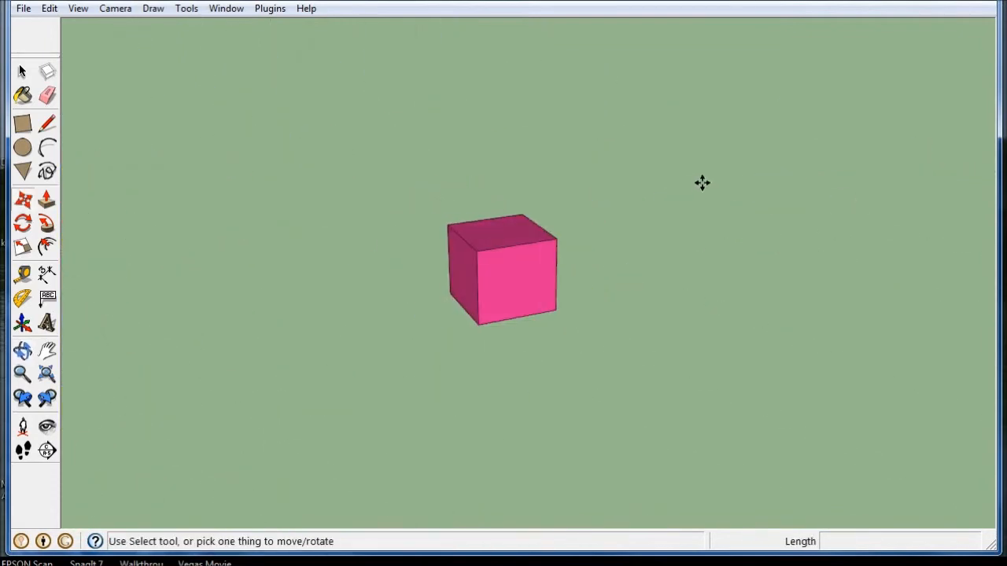
- Try moving the floating pink cube freely by its bottom front corner, first about 28' 8" and again about 22' 11"
scroll(508, 253, down, 3)
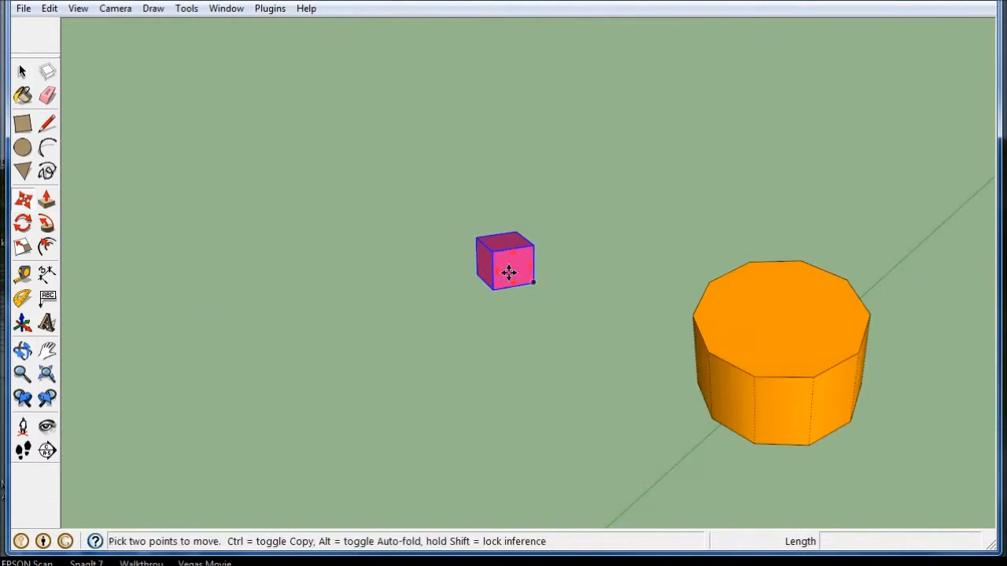
scroll(509, 272, up, 5)
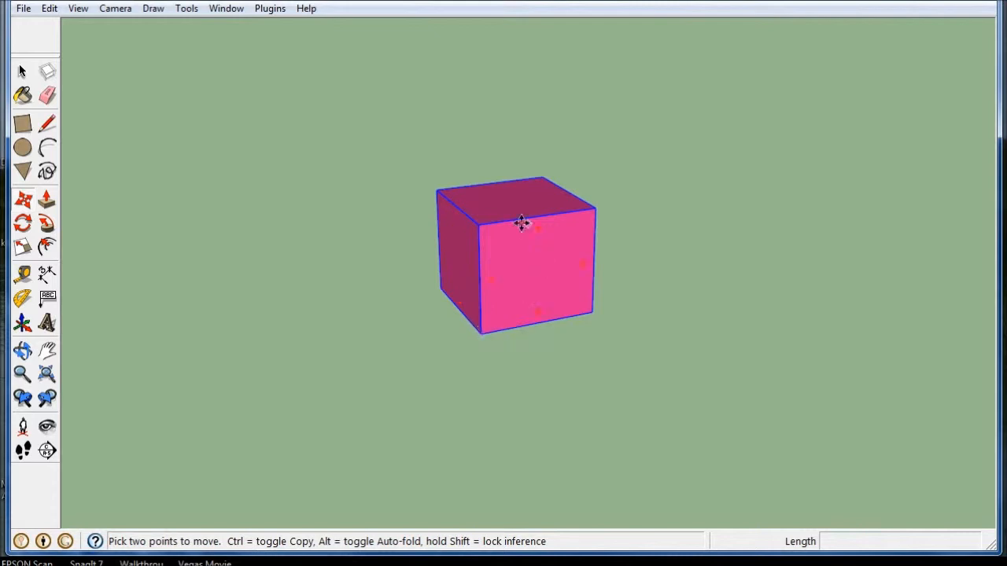
click(479, 333)
click(725, 171)
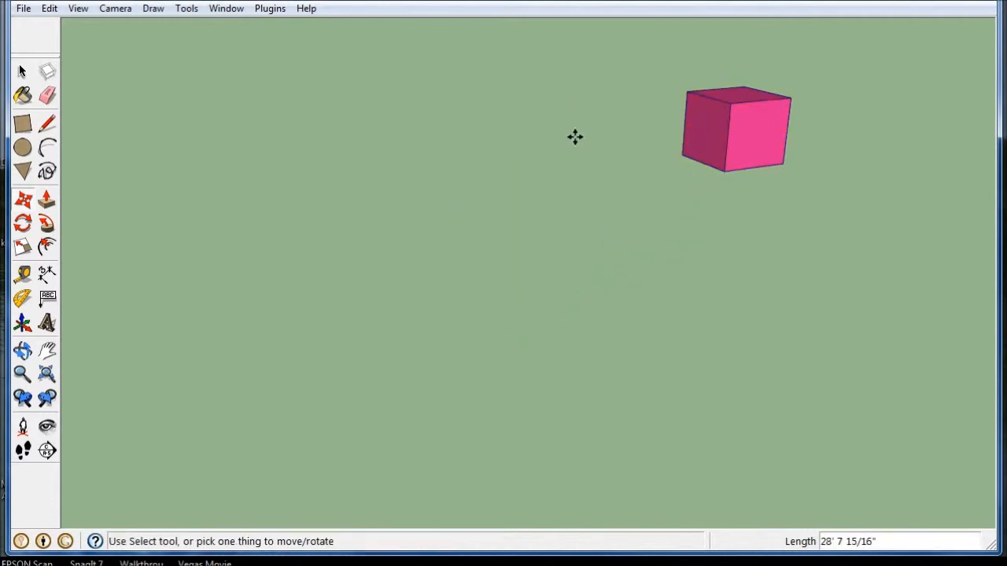
click(733, 176)
click(442, 248)
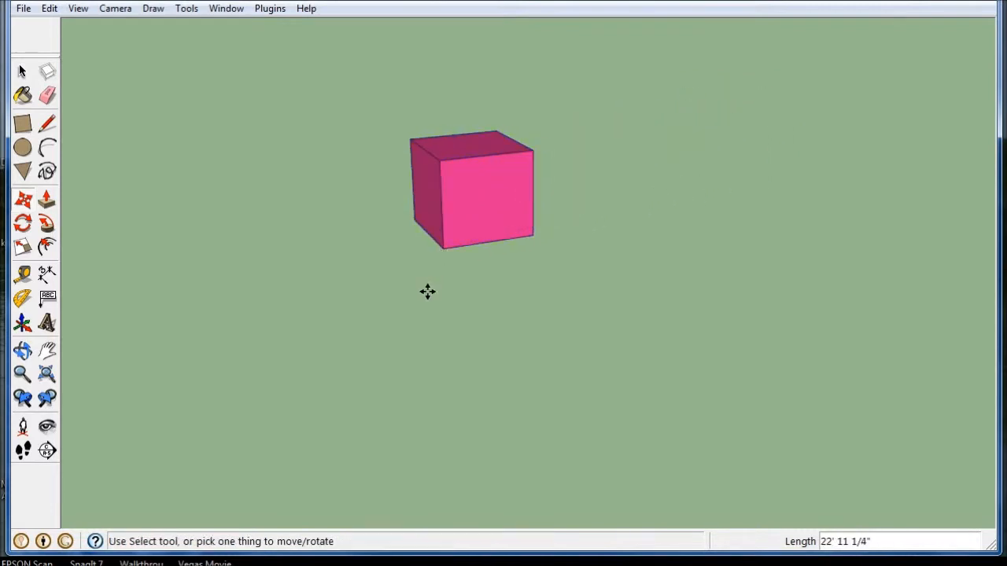
- Move the floating pink cube by its bottom front corner onto the top front corner of the pink cube at the origin
click(448, 249)
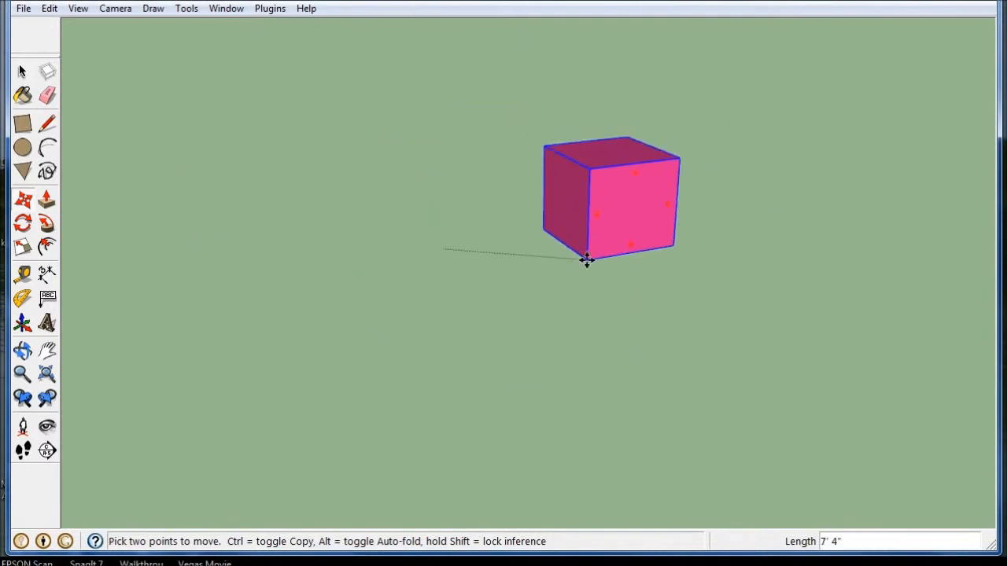
middle_drag(489, 249, 672, 233)
scroll(646, 216, down, 4)
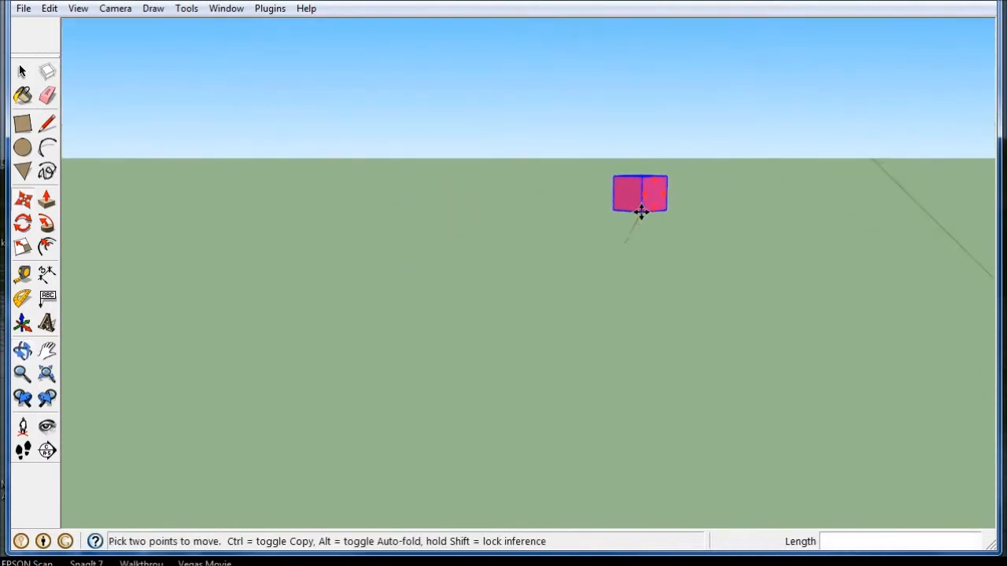
middle_drag(685, 192, 398, 236)
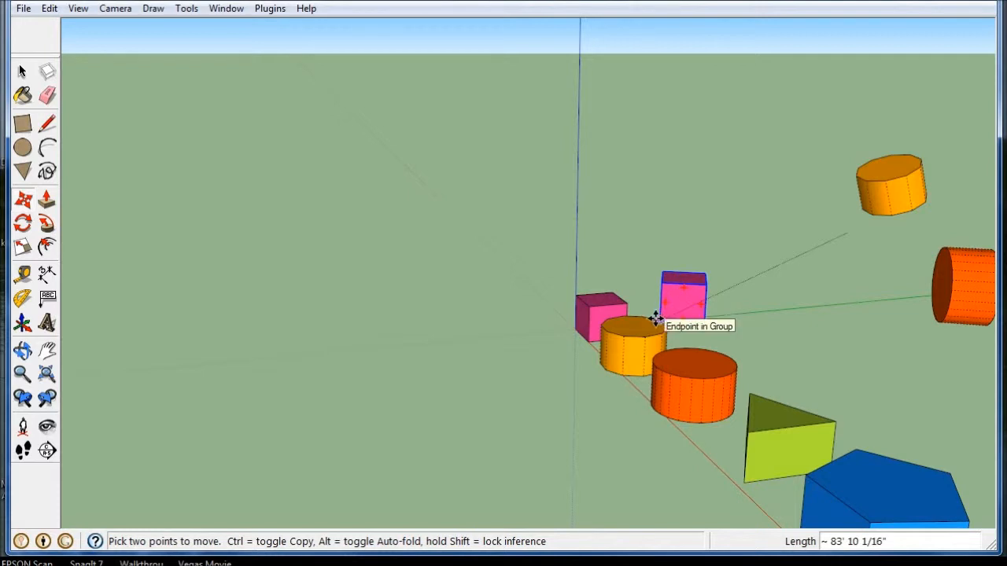
scroll(653, 319, up, 5)
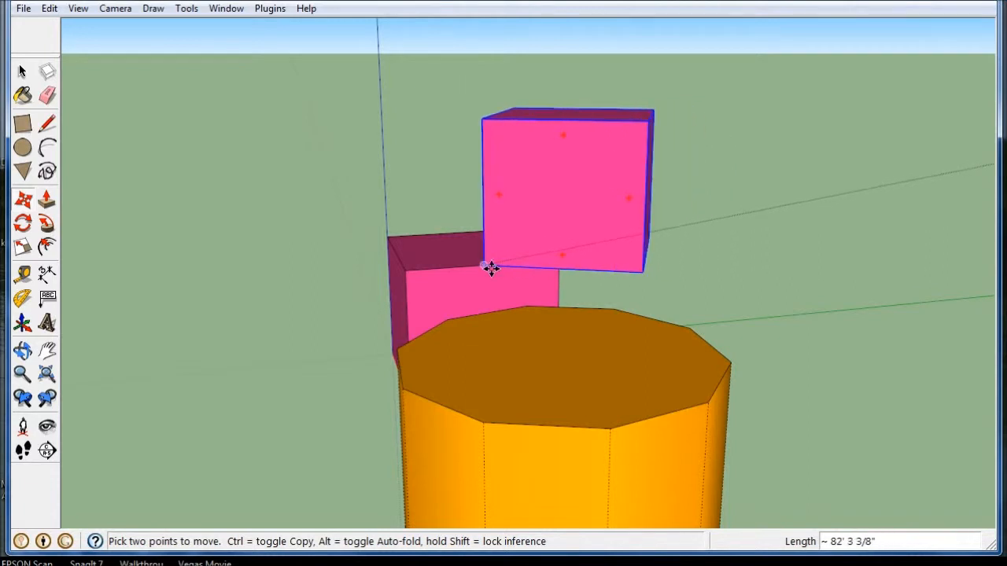
click(404, 271)
- Rotate the upper pink cube horizontally about the shared corner to align its bottom edge with the lower cube's top edge, and clear the selection
middle_drag(202, 292, 532, 444)
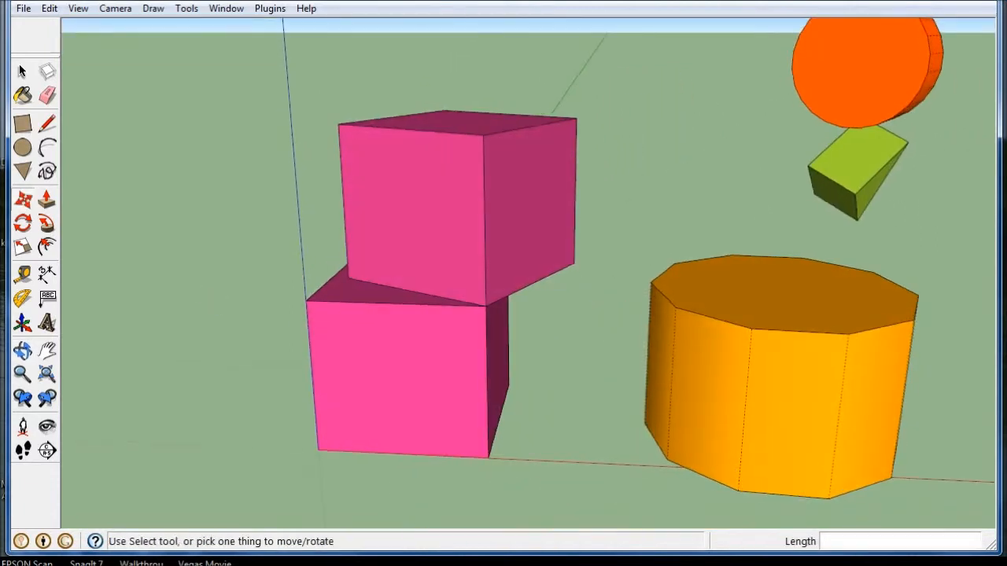
middle_drag(568, 340, 542, 509)
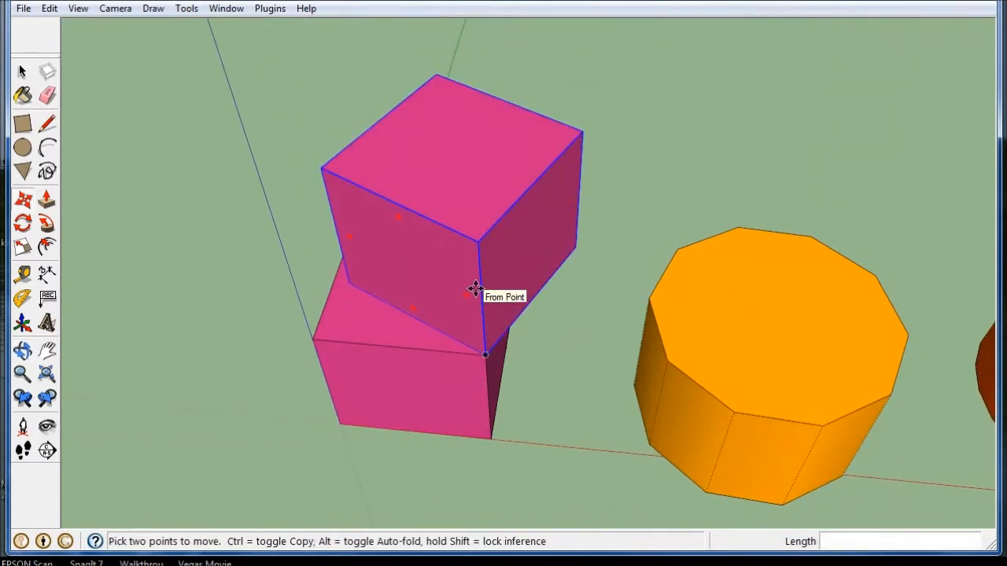
click(23, 73)
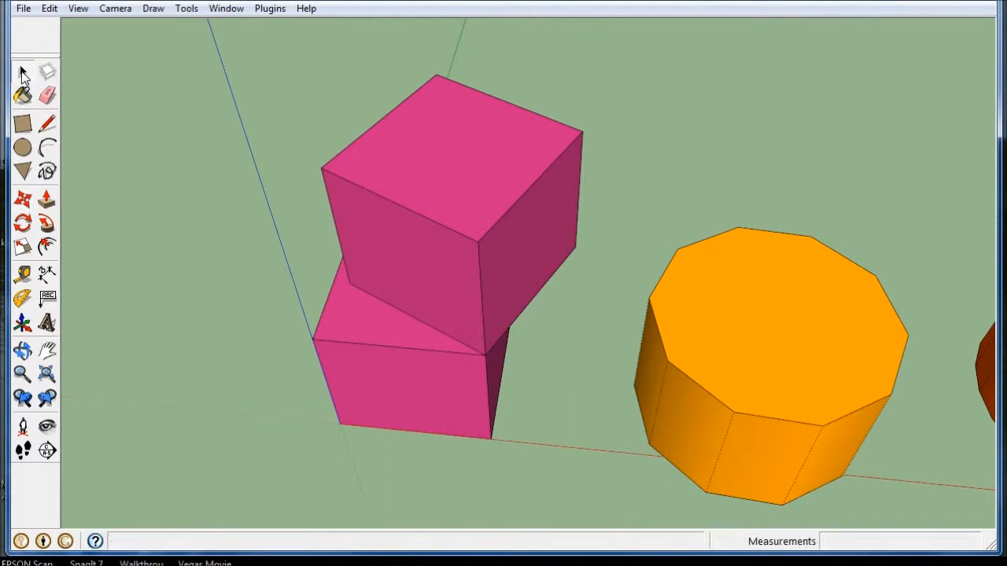
click(419, 184)
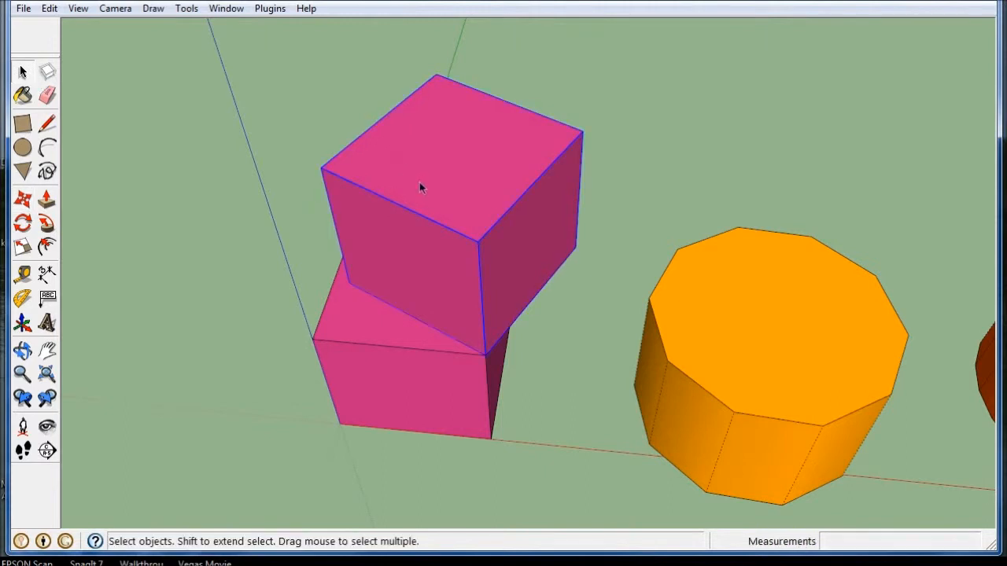
click(24, 224)
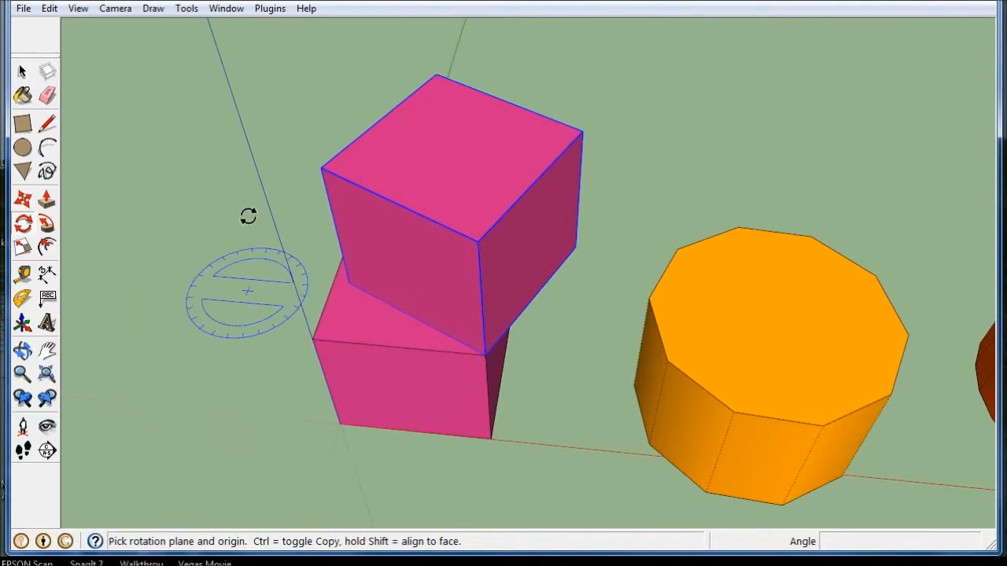
middle_drag(248, 251, 311, 107)
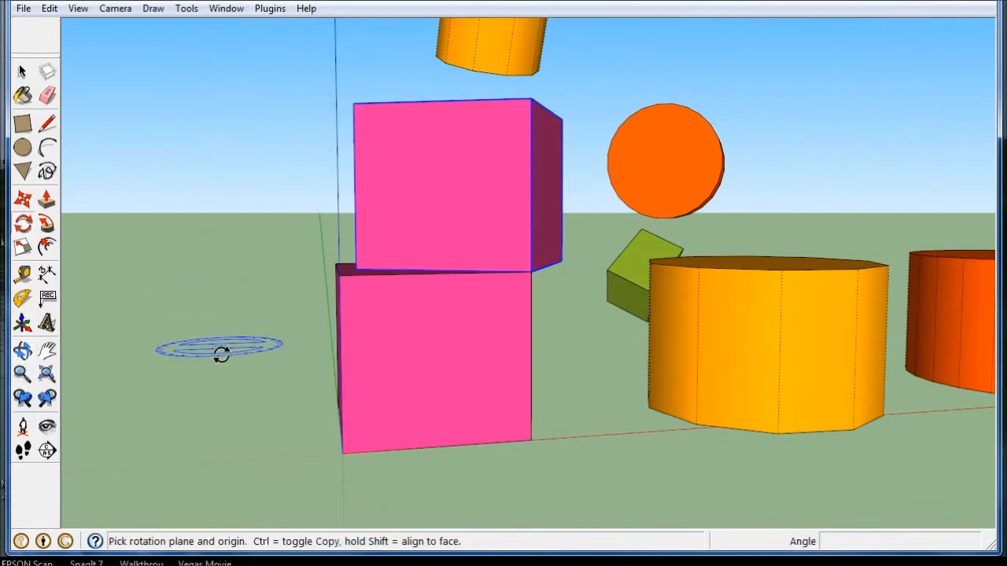
middle_drag(225, 353, 653, 279)
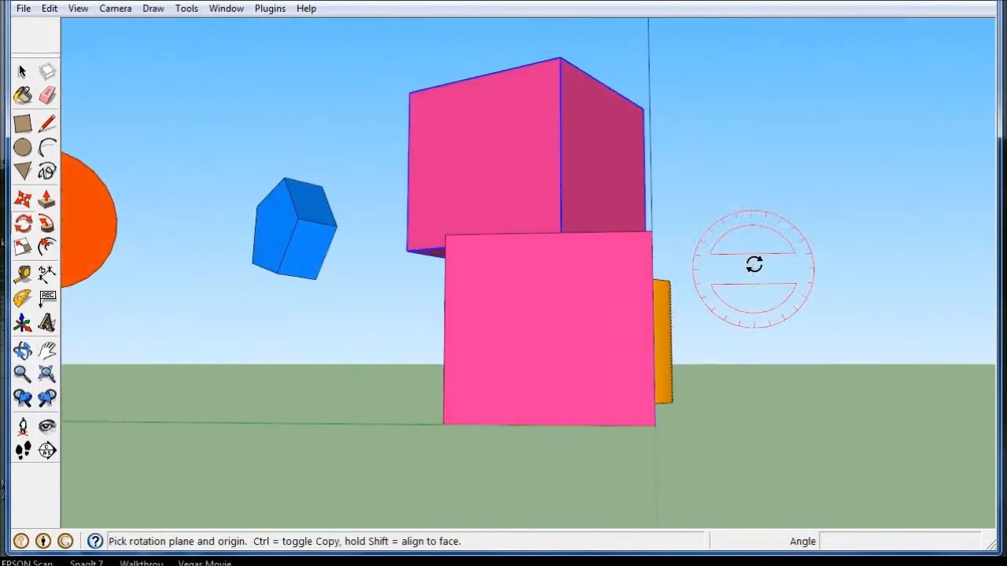
middle_drag(769, 247, 129, 393)
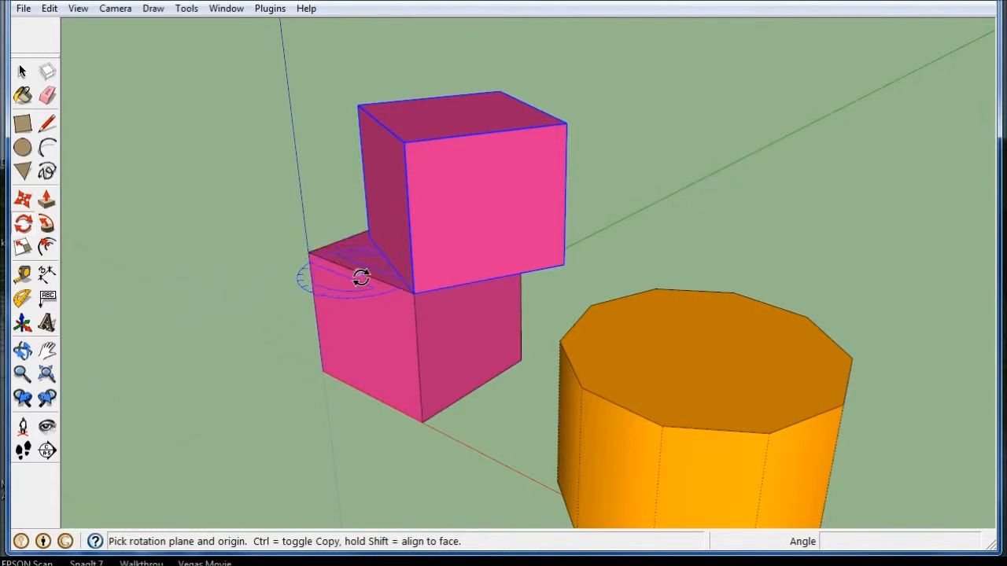
click(413, 293)
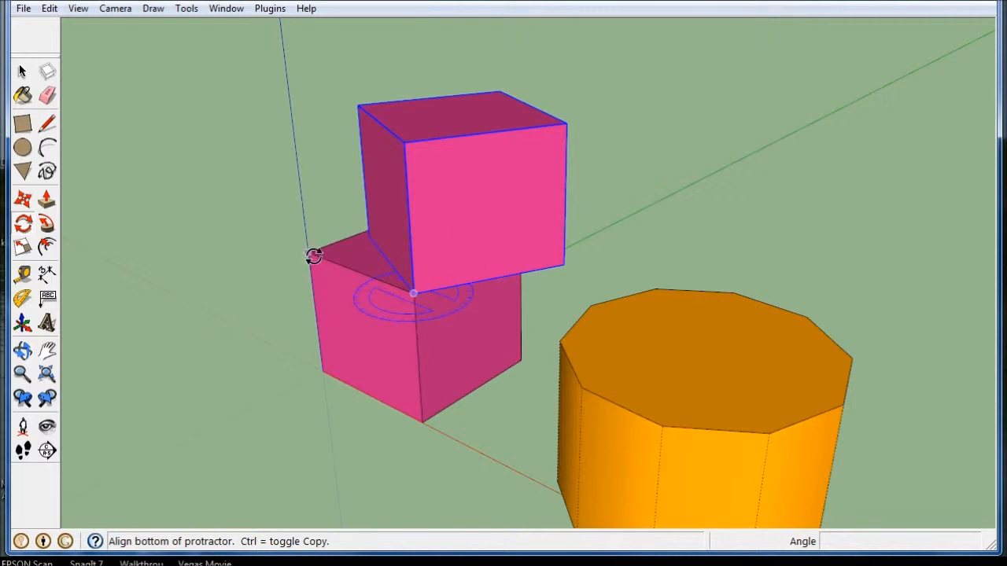
click(367, 237)
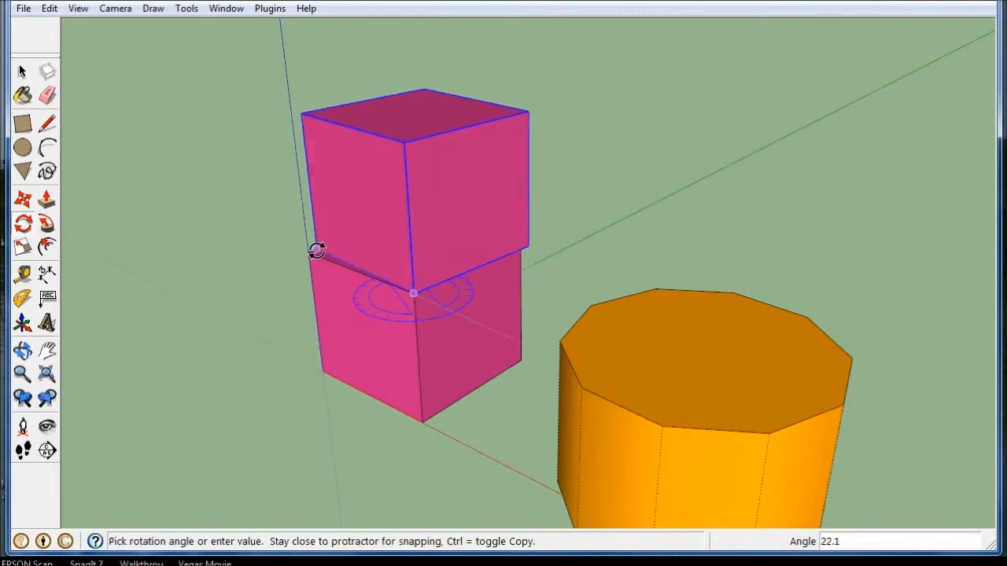
key(Escape)
middle_drag(168, 348, 70, 144)
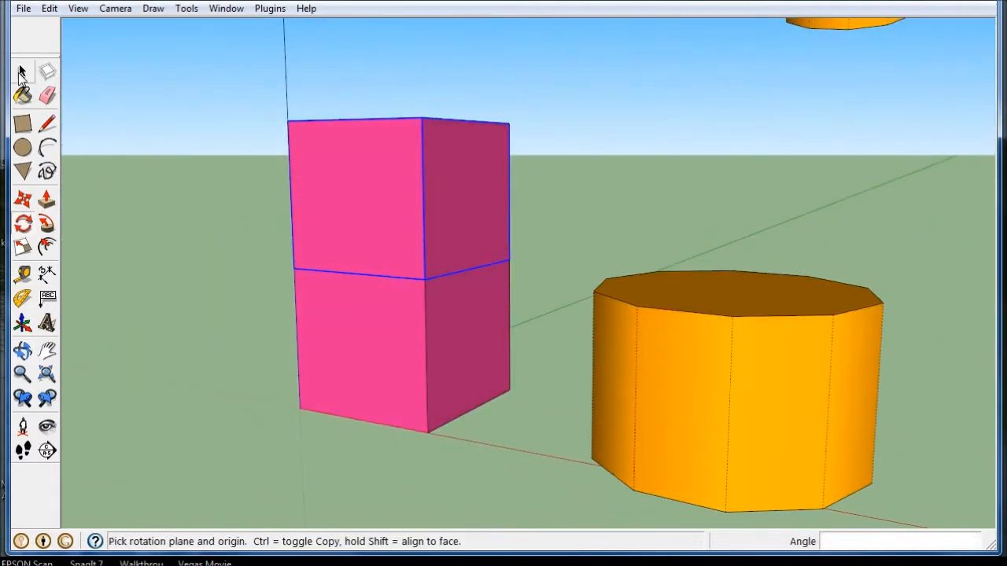
click(21, 72)
click(204, 247)
middle_drag(187, 375, 218, 355)
scroll(228, 350, down, 3)
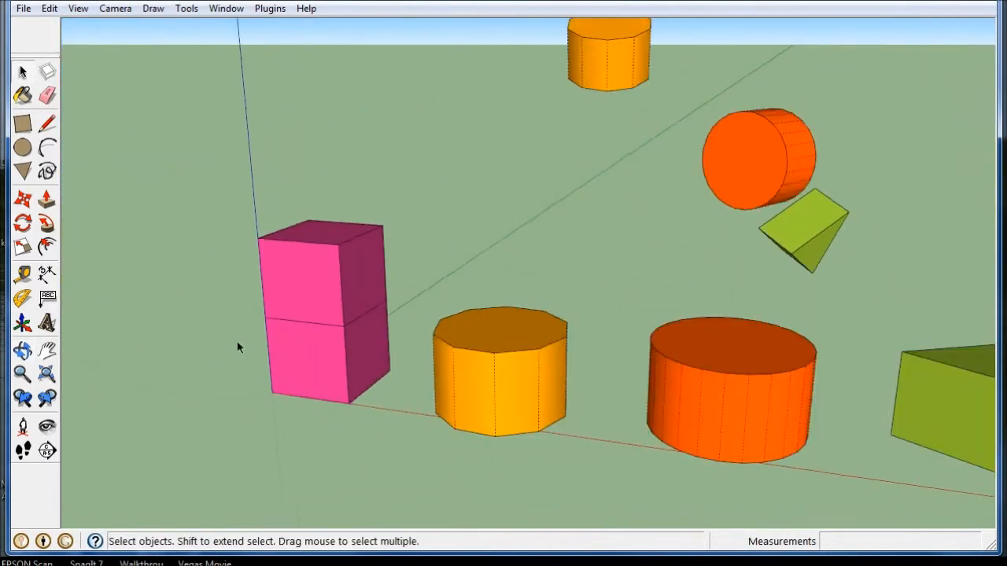
scroll(237, 347, down, 3)
middle_drag(544, 234, 548, 162)
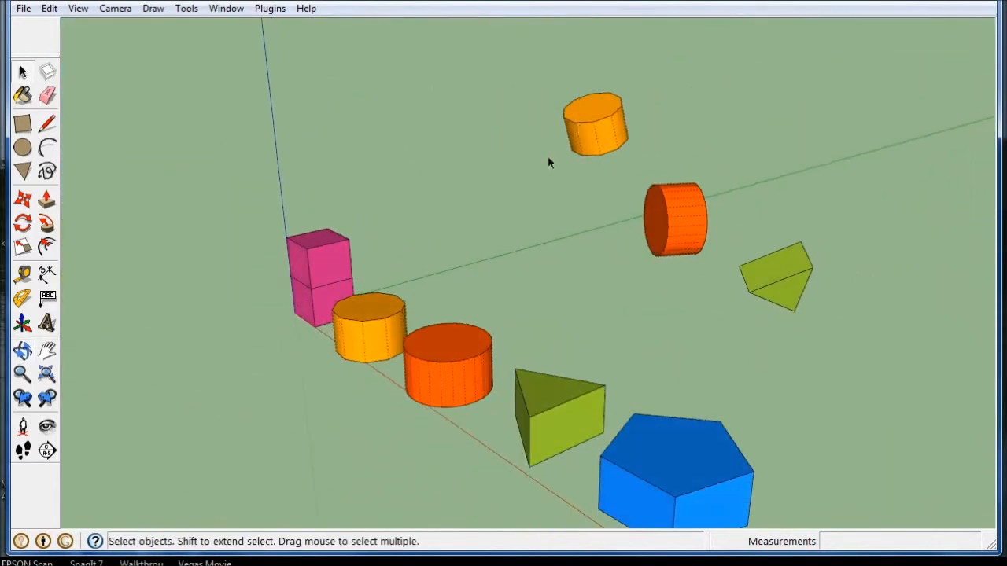
scroll(597, 138, up, 2)
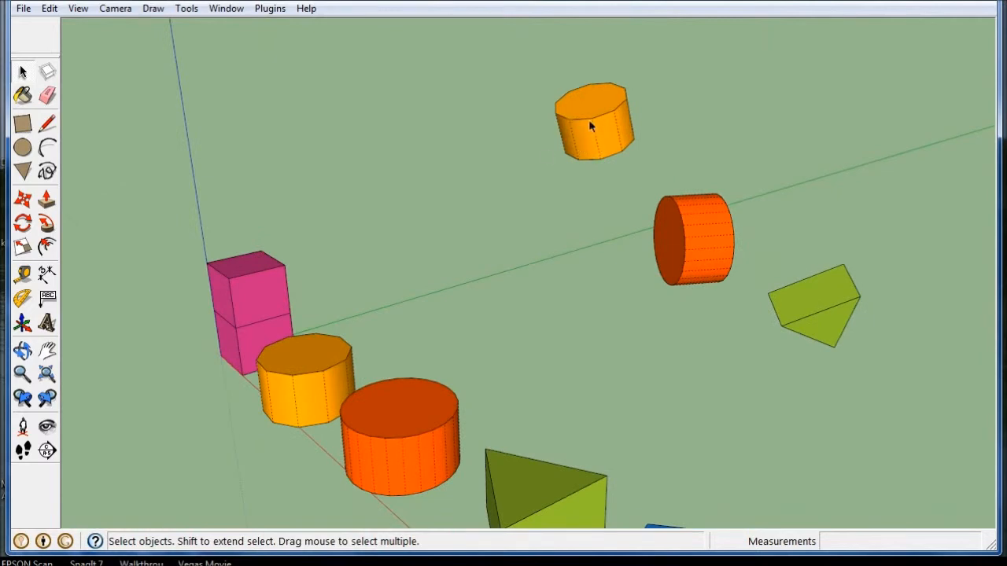
middle_drag(590, 126, 561, 126)
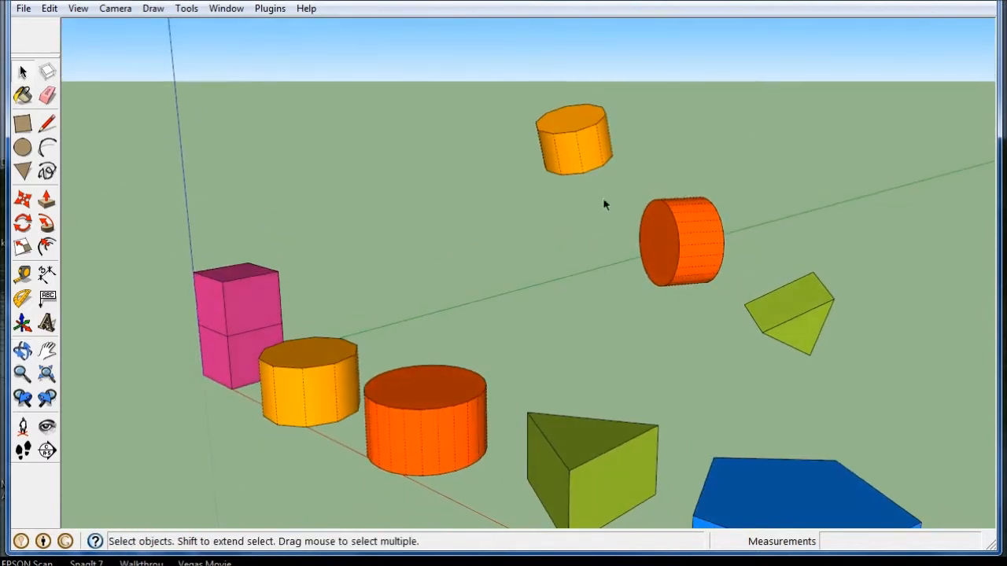
- Move the floating yellow polygonal prism by its bottom front corner onto a top front corner of the yellow prism on the red axis
middle_drag(528, 187, 506, 243)
scroll(507, 146, up, 3)
scroll(508, 146, up, 1)
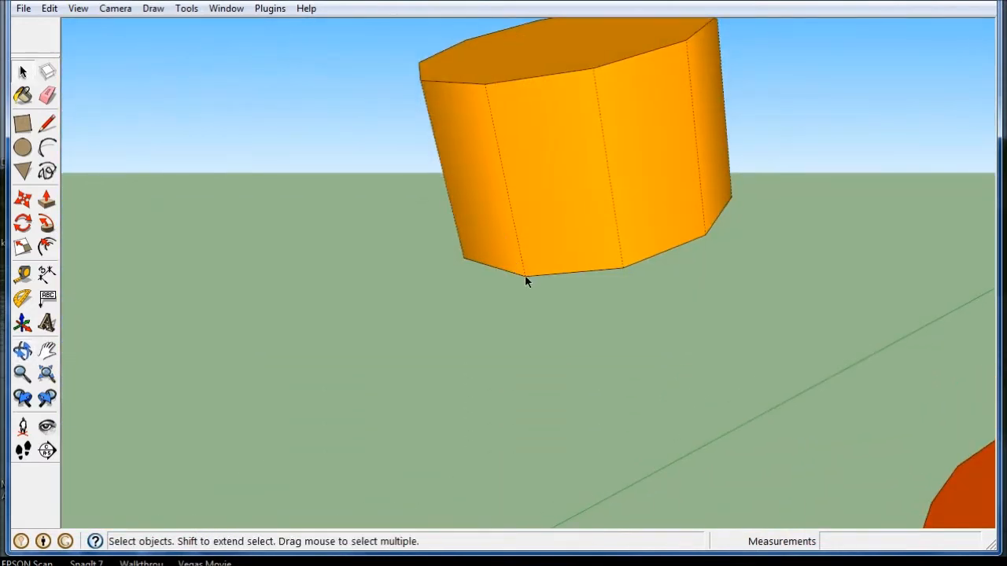
click(544, 190)
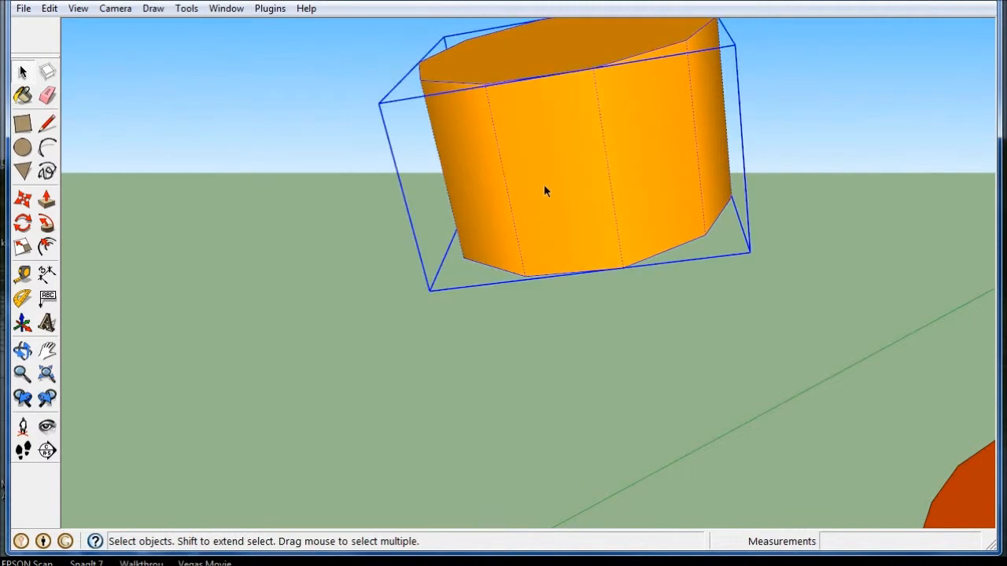
click(23, 200)
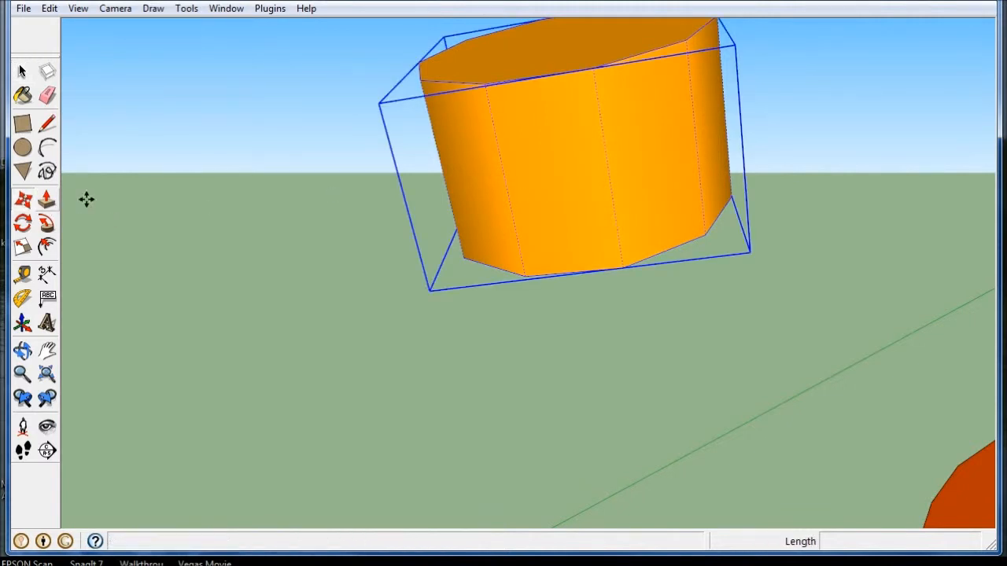
click(523, 277)
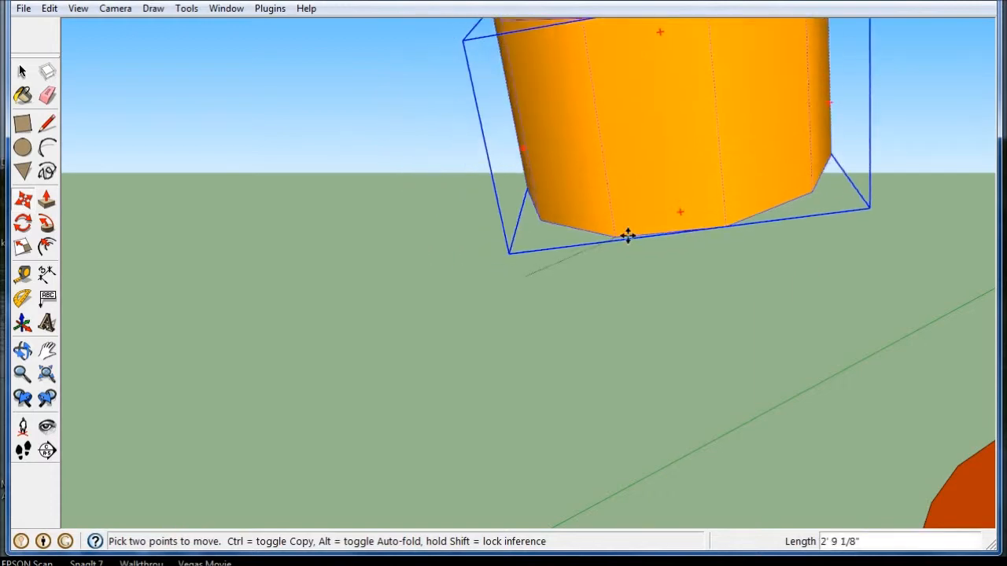
scroll(631, 246, down, 6)
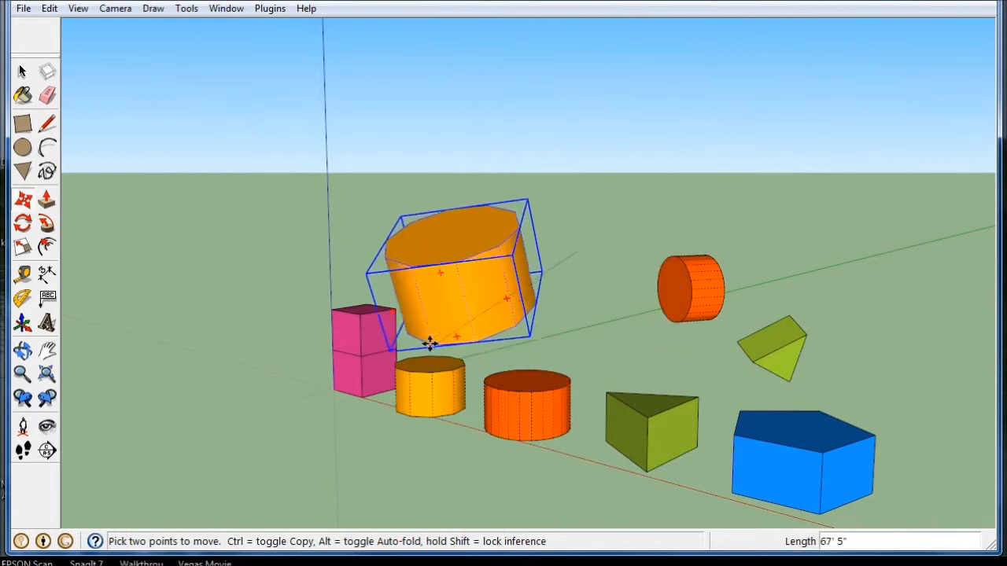
middle_drag(427, 341, 596, 412)
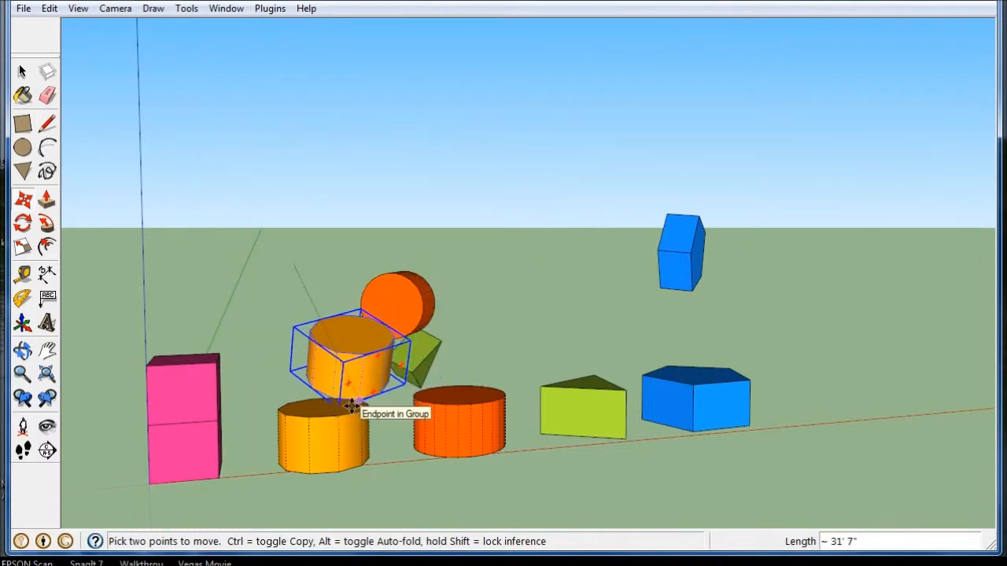
scroll(351, 406, up, 4)
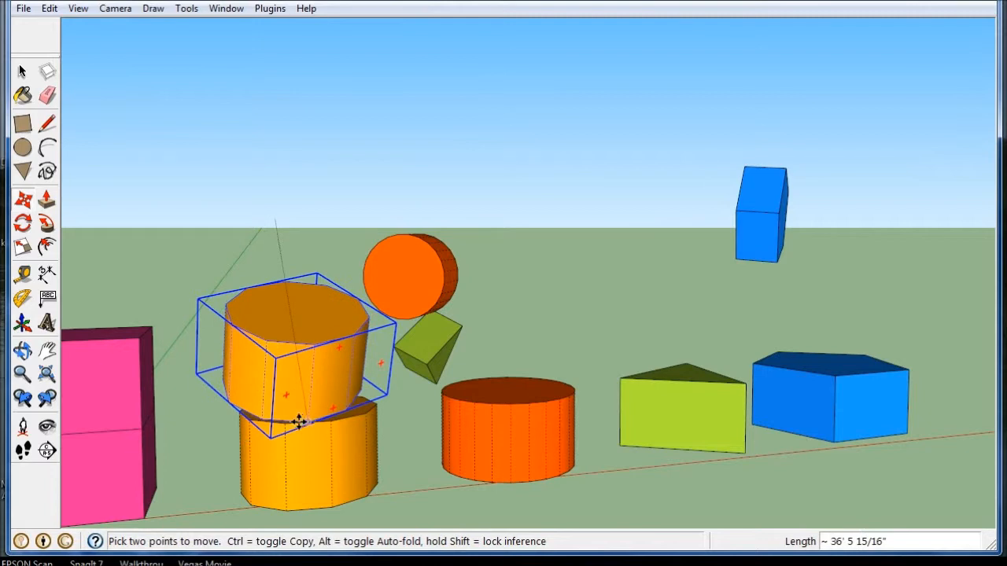
click(288, 422)
- Rotate the upper yellow prism horizontally about the shared corner so its bottom edge lines up above the lower prism's top edge
scroll(202, 440, up, 5)
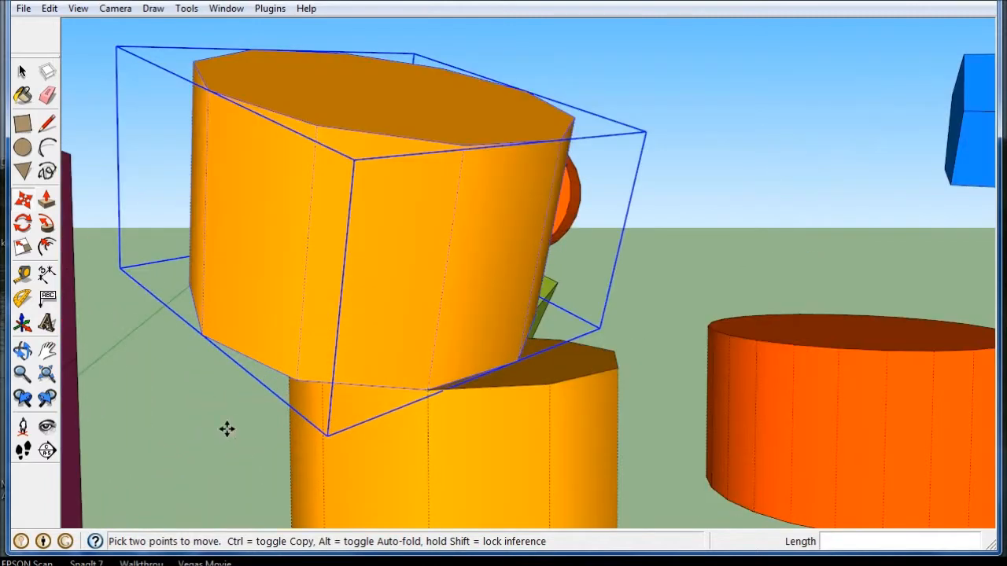
scroll(227, 428, up, 3)
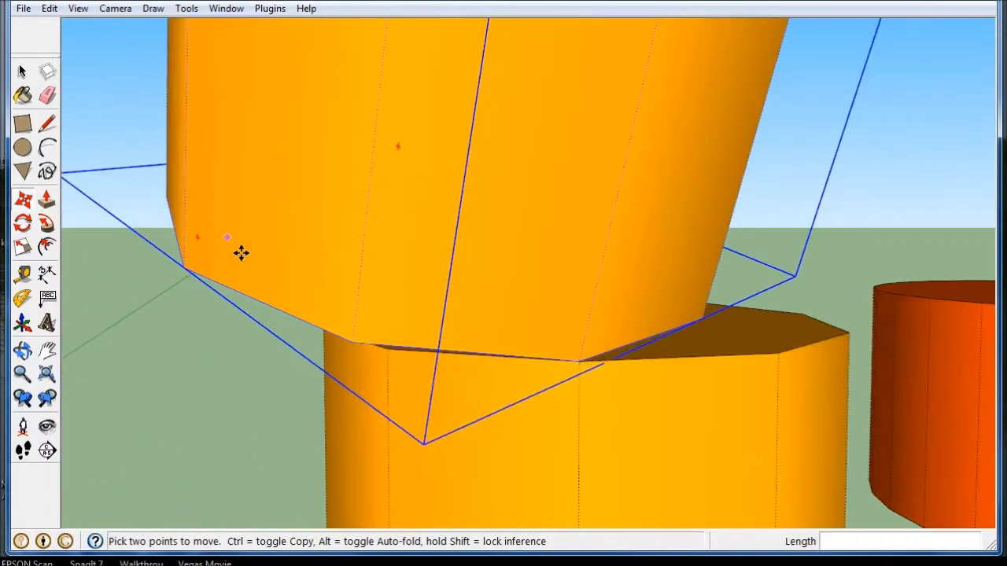
middle_drag(240, 252, 620, 395)
key(m)
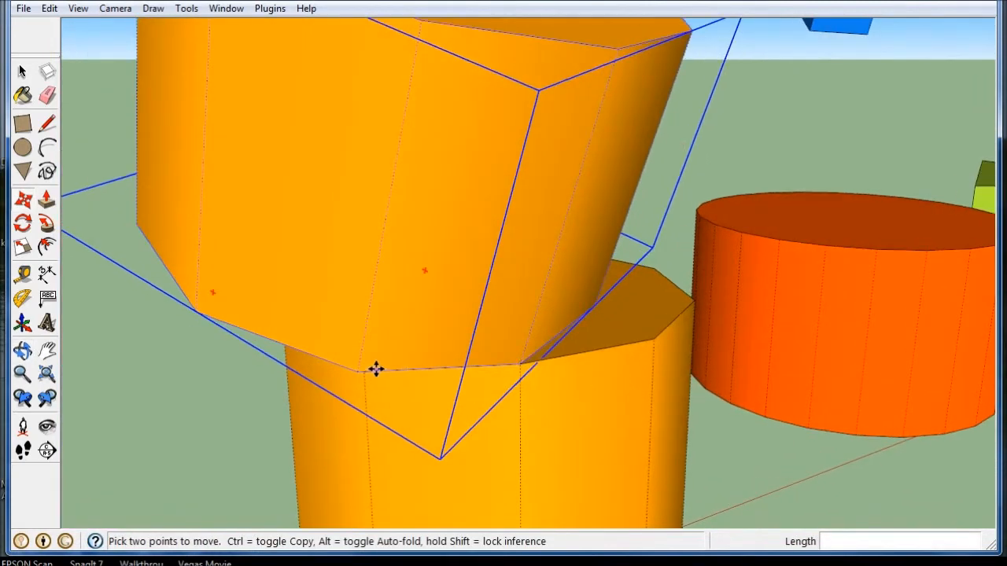
scroll(378, 365, down, 5)
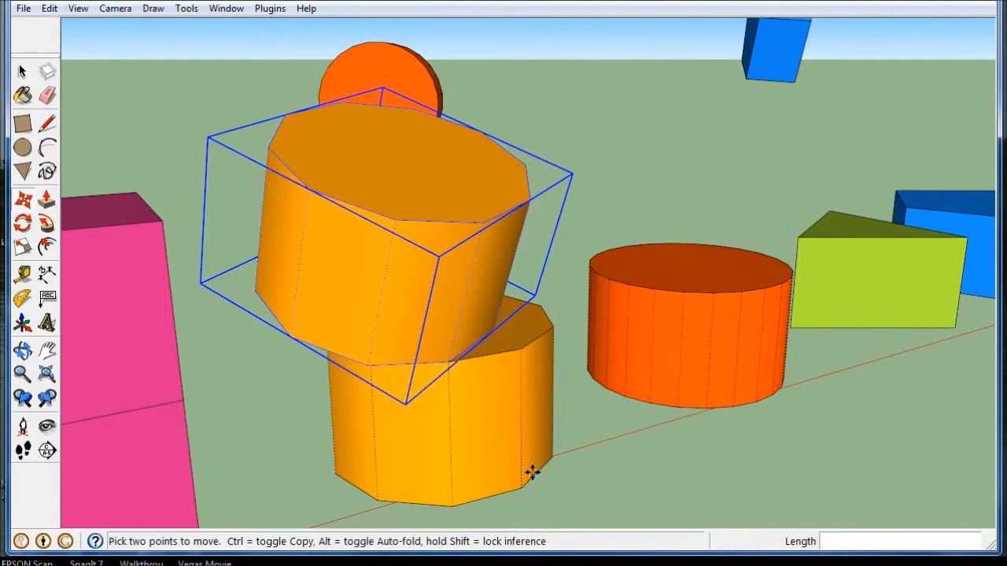
click(23, 222)
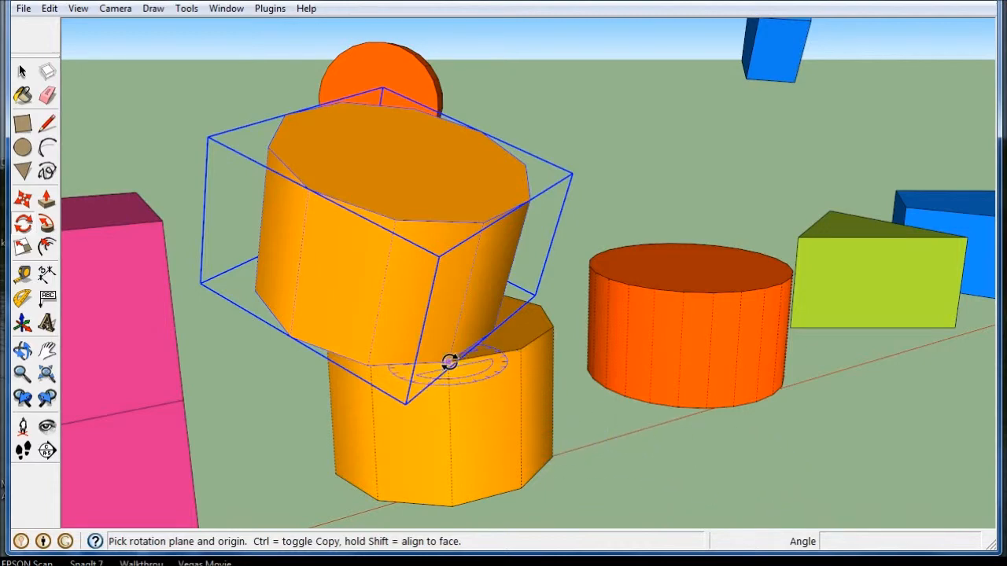
drag(449, 362, 499, 349)
scroll(503, 354, up, 2)
middle_drag(528, 358, 326, 366)
scroll(346, 362, up, 4)
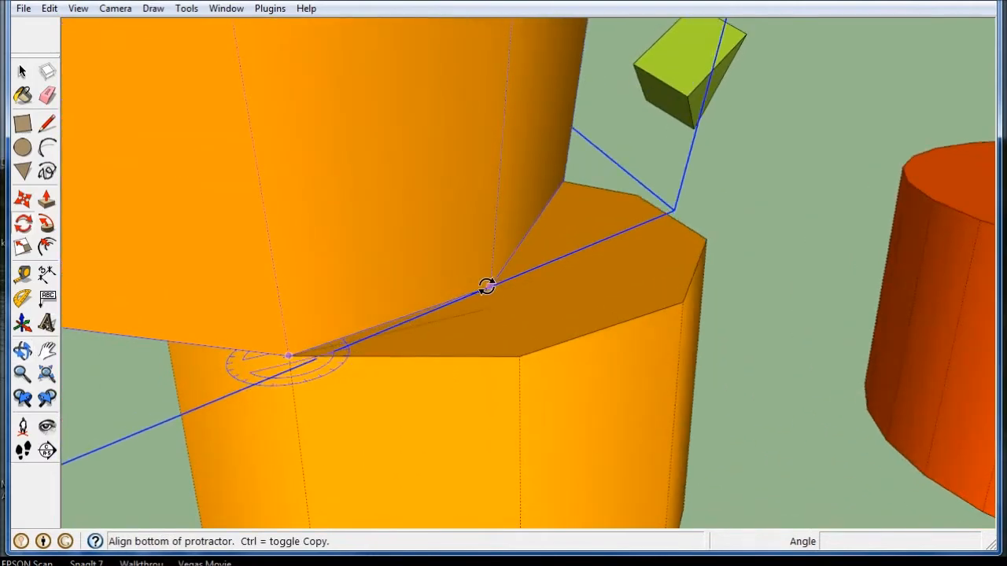
scroll(487, 285, up, 3)
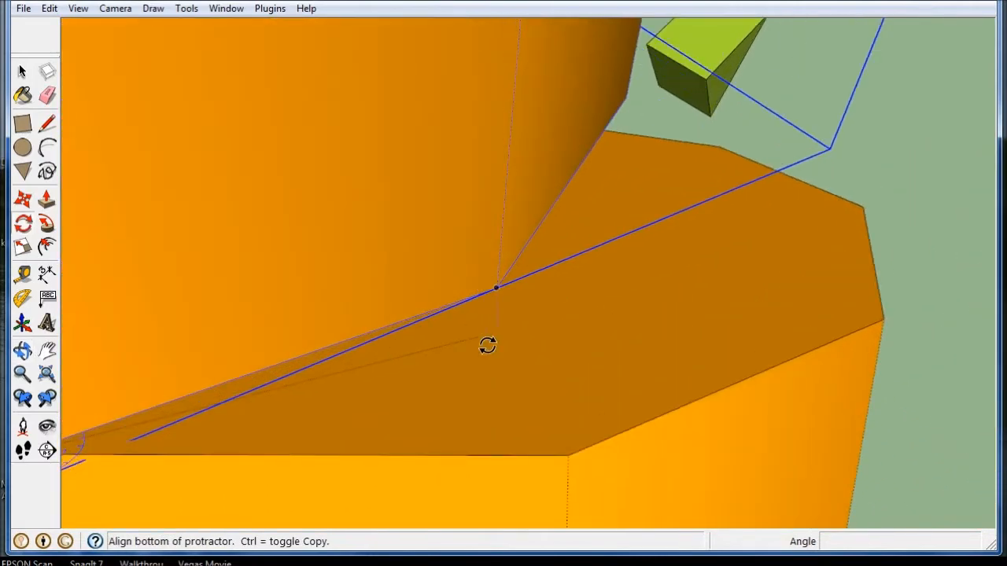
click(499, 288)
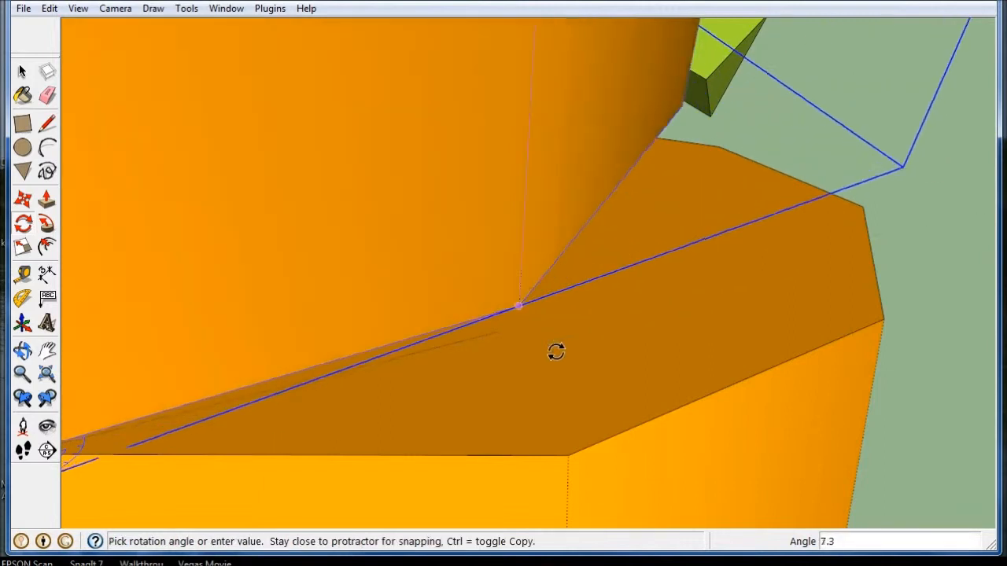
click(568, 460)
- Rotate the upper yellow prism vertically about the shared corner, bringing its bottom front edge down onto the lower prism's top edge
middle_drag(650, 446, 607, 304)
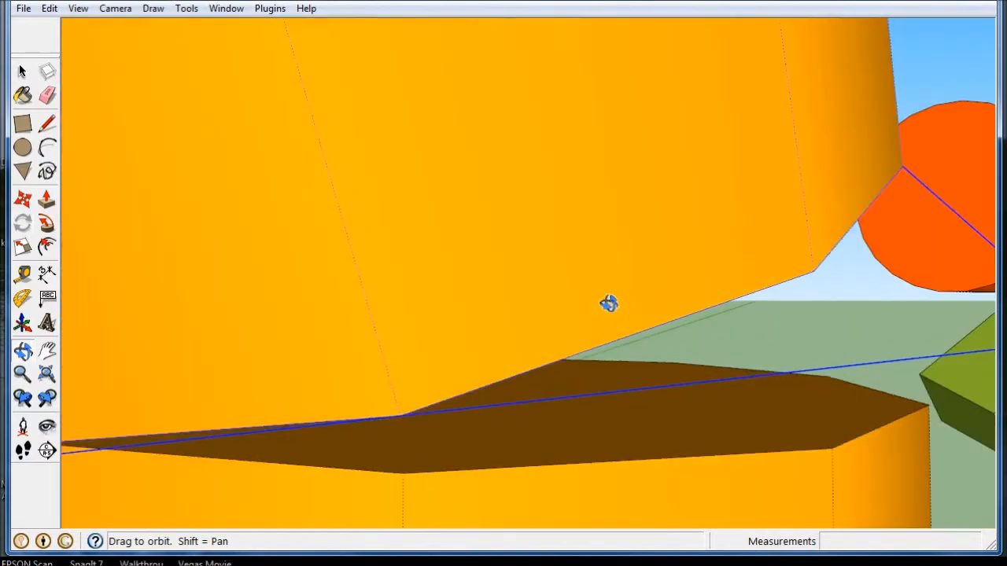
scroll(597, 289, down, 7)
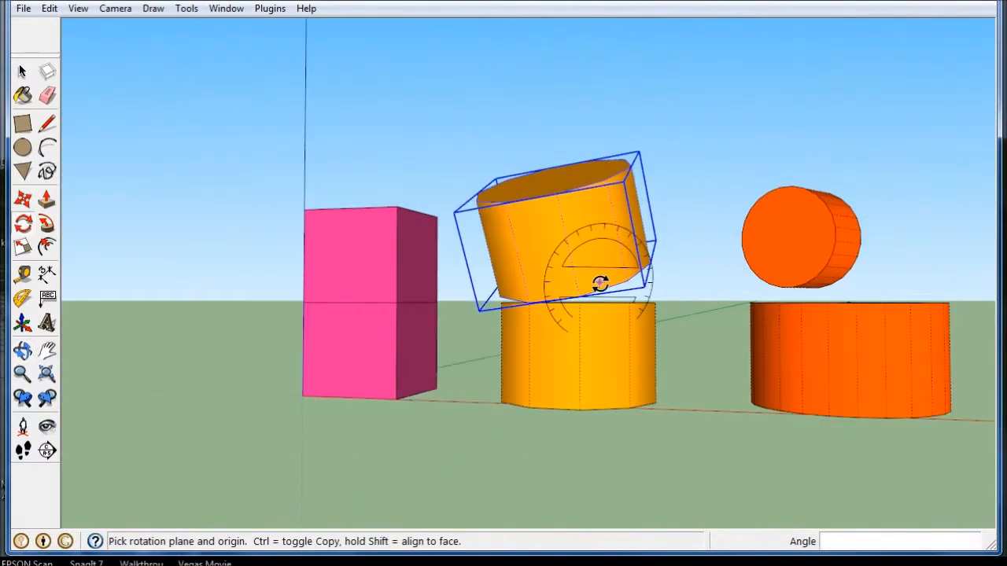
middle_drag(612, 480, 488, 472)
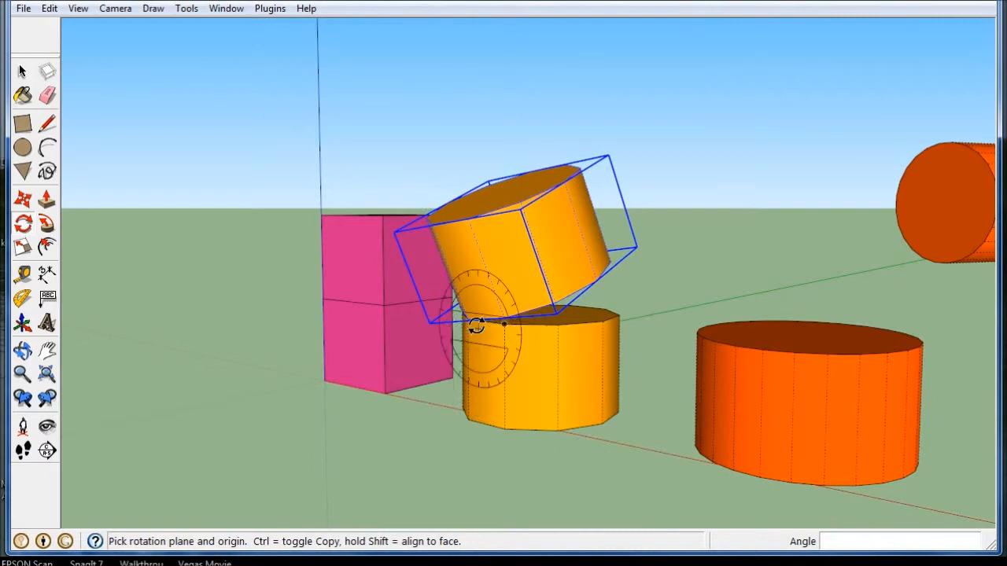
scroll(471, 319, up, 6)
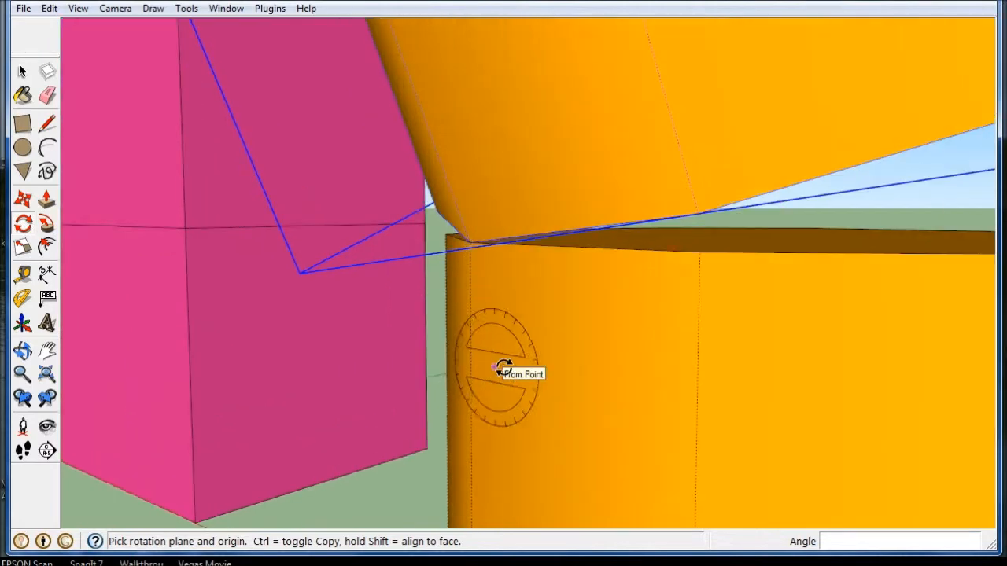
middle_drag(648, 355, 411, 372)
middle_drag(568, 359, 740, 334)
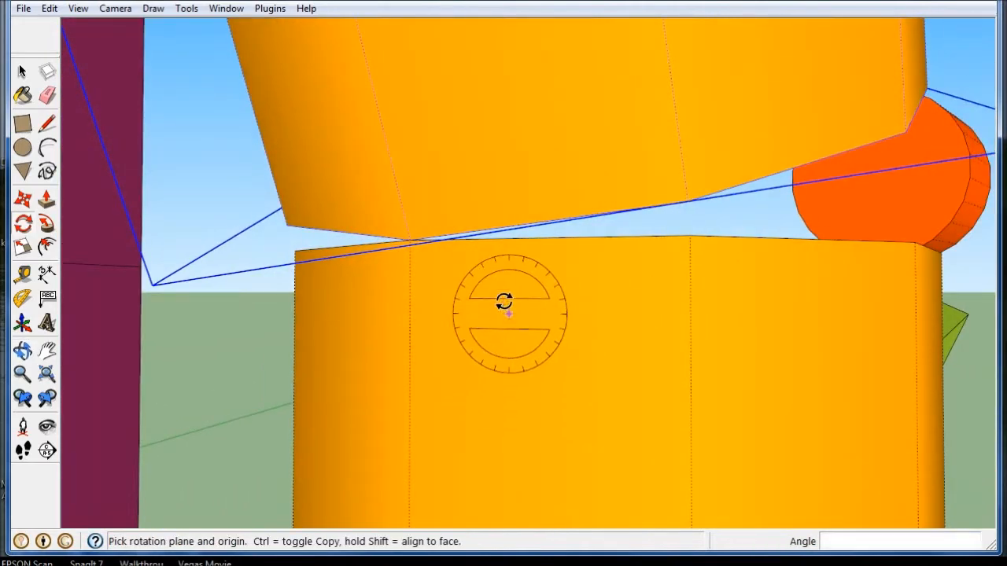
click(410, 240)
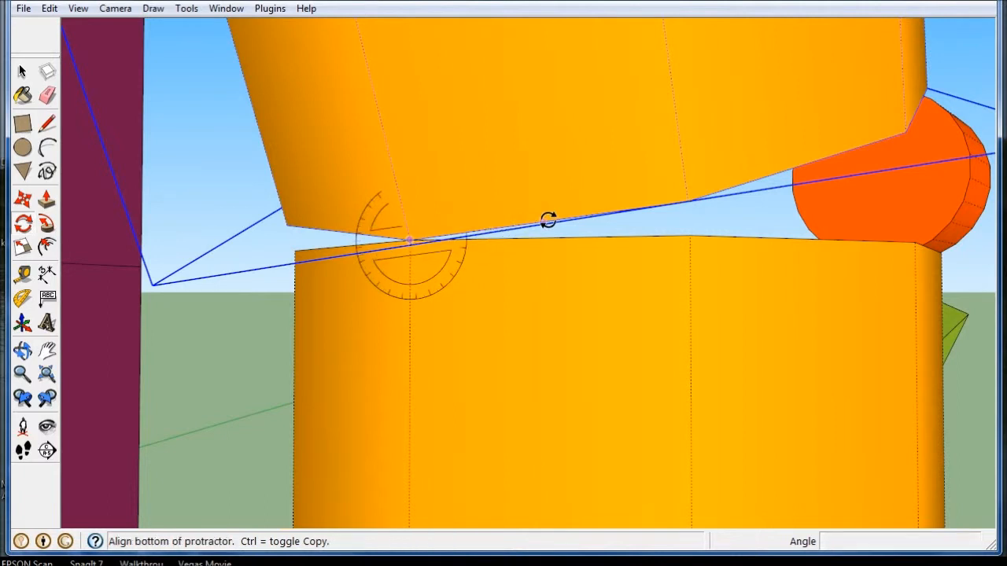
click(685, 199)
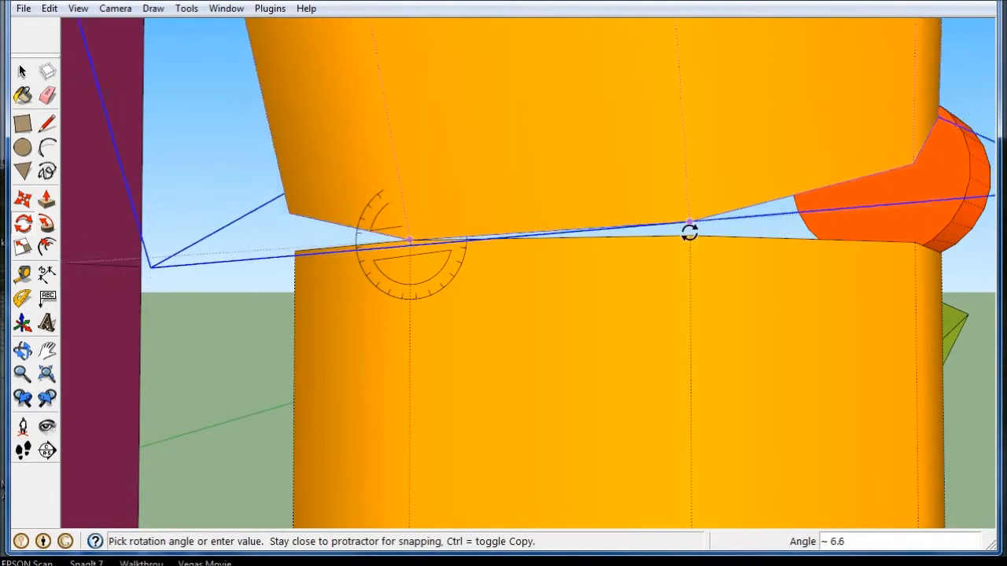
click(689, 238)
- Examine the shared edge and the gap between the two yellow prisms from several angles and distances
scroll(712, 384, down, 3)
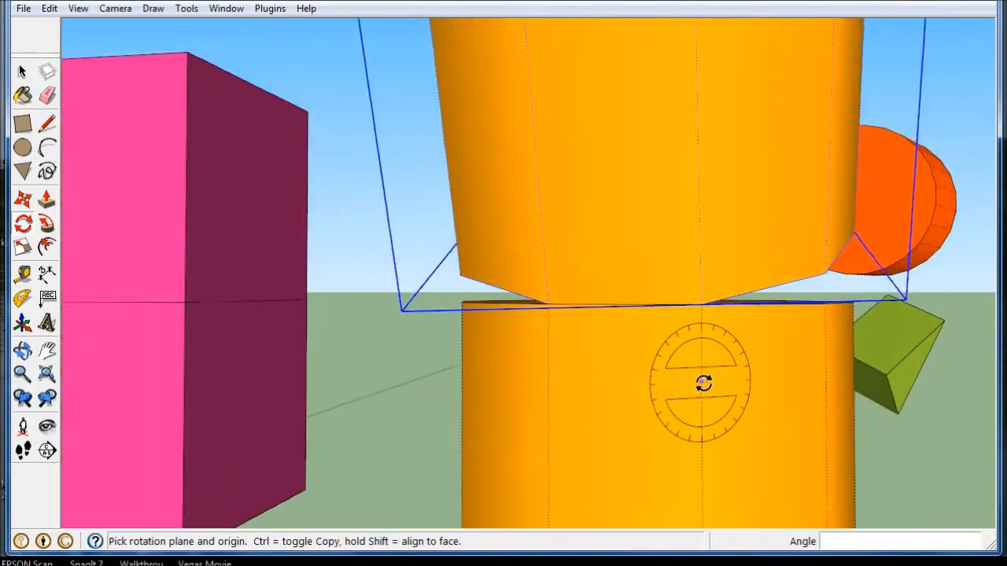
middle_drag(743, 383, 416, 382)
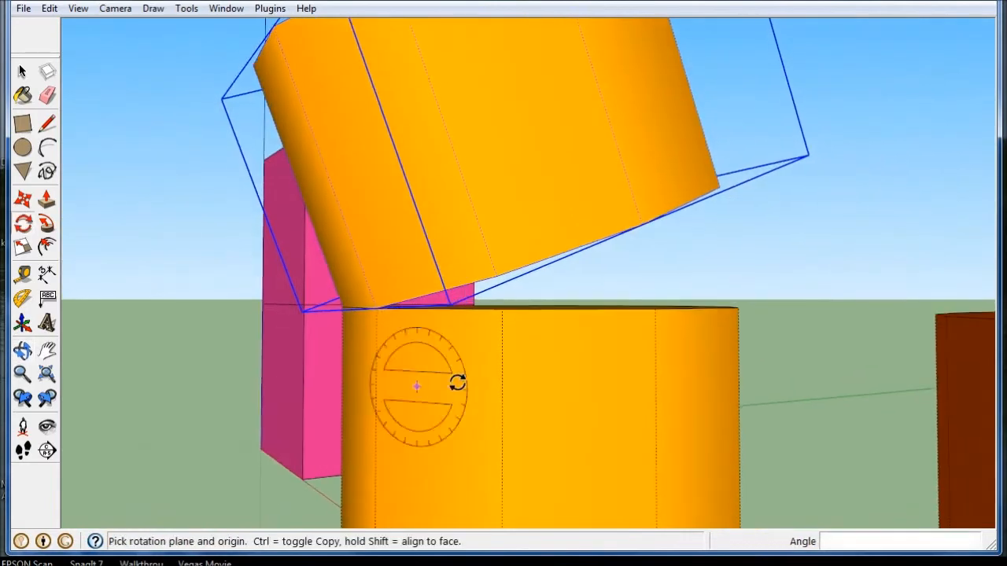
middle_drag(376, 330, 290, 425)
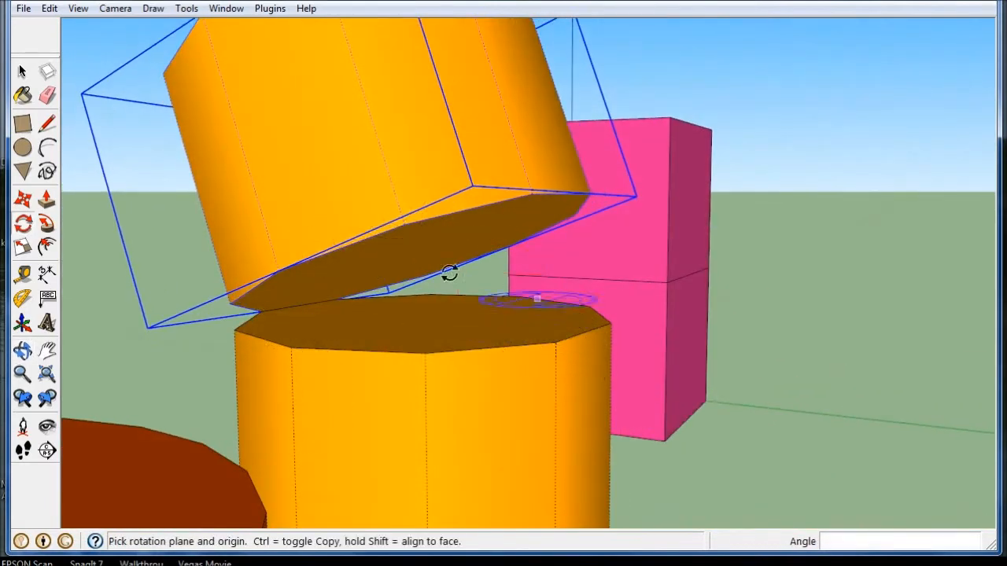
scroll(620, 384, down, 2)
middle_drag(382, 349, 672, 355)
scroll(553, 391, up, 3)
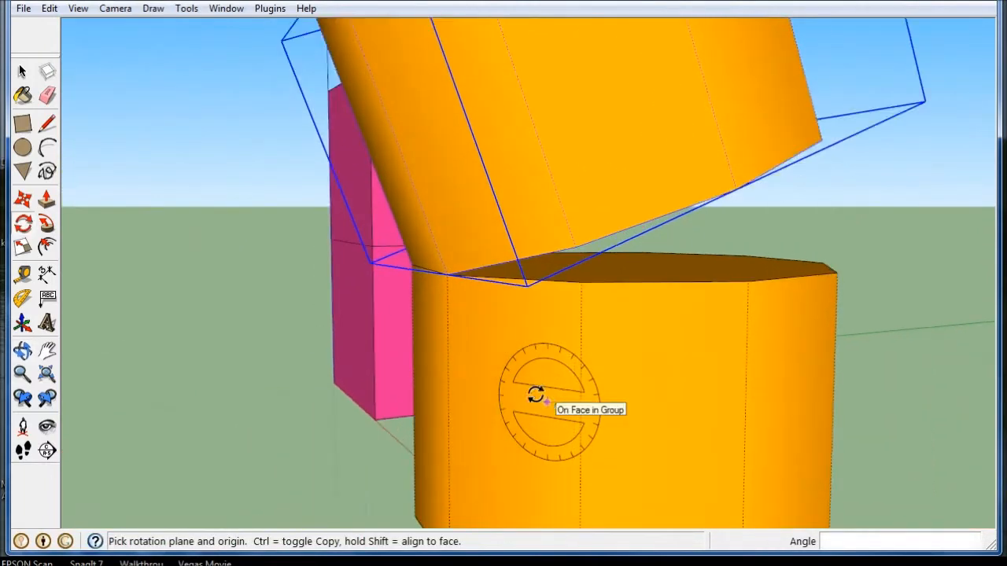
middle_drag(535, 396, 599, 344)
scroll(435, 370, down, 3)
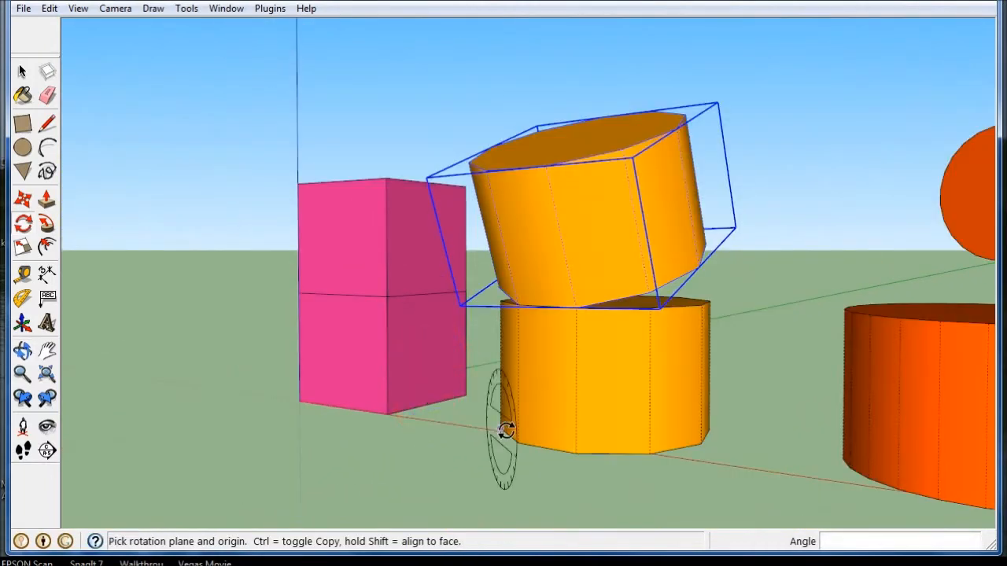
middle_drag(579, 425, 673, 414)
scroll(609, 375, up, 4)
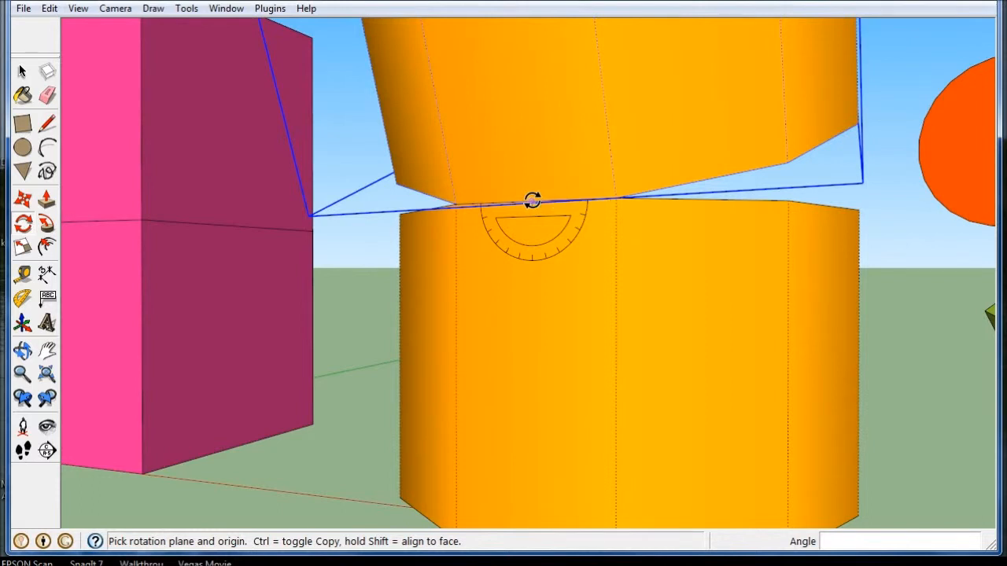
- Rotate the upper yellow prism about 20.7 degrees around the shared edge until its bottom face lies flat on the lower prism
drag(538, 200, 559, 199)
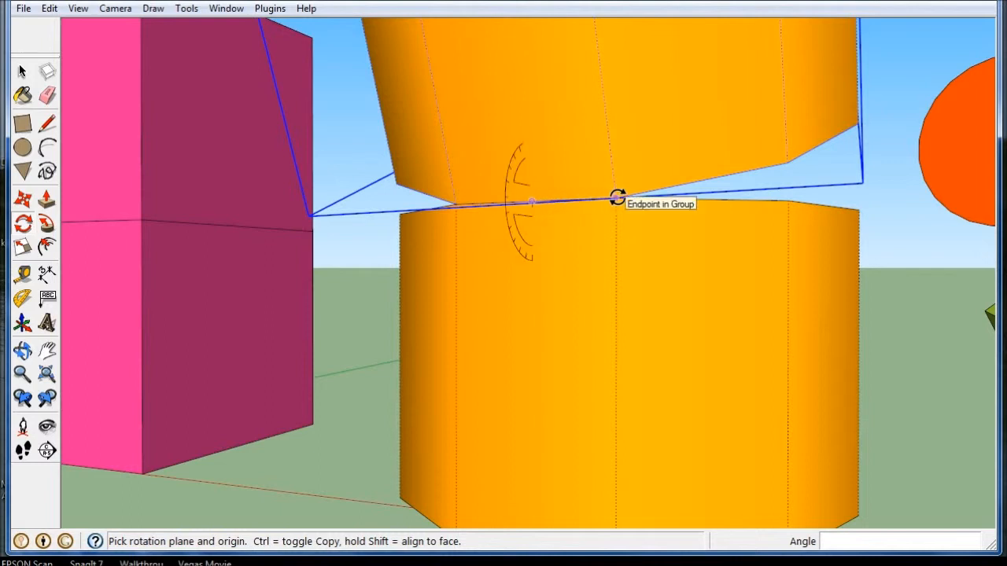
drag(618, 198, 529, 276)
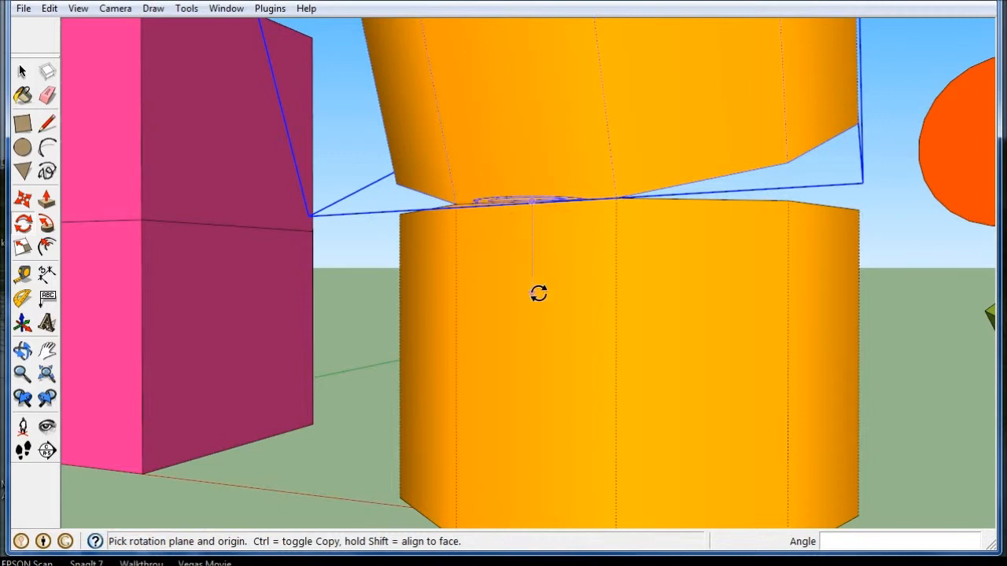
middle_drag(601, 283, 430, 325)
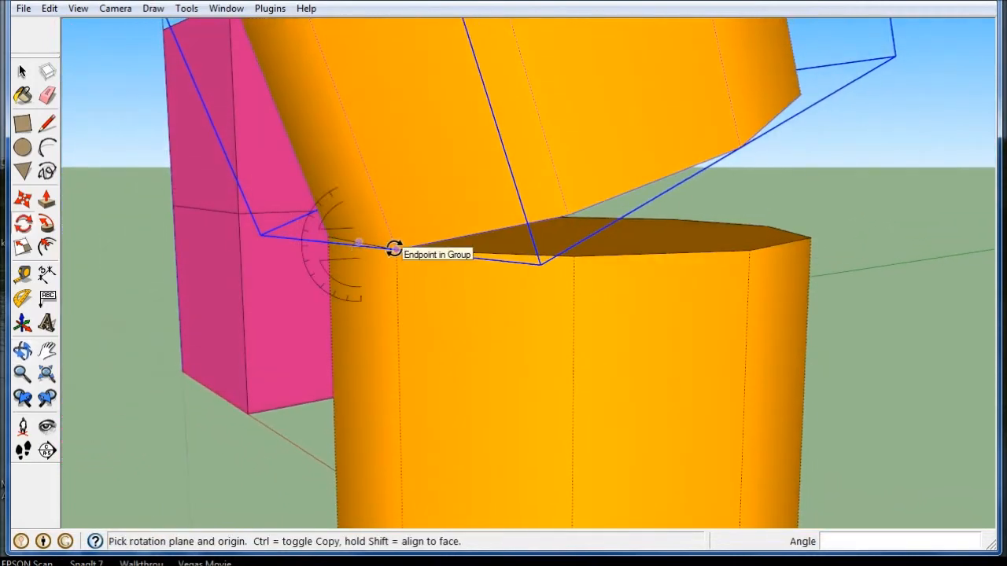
drag(393, 247, 412, 290)
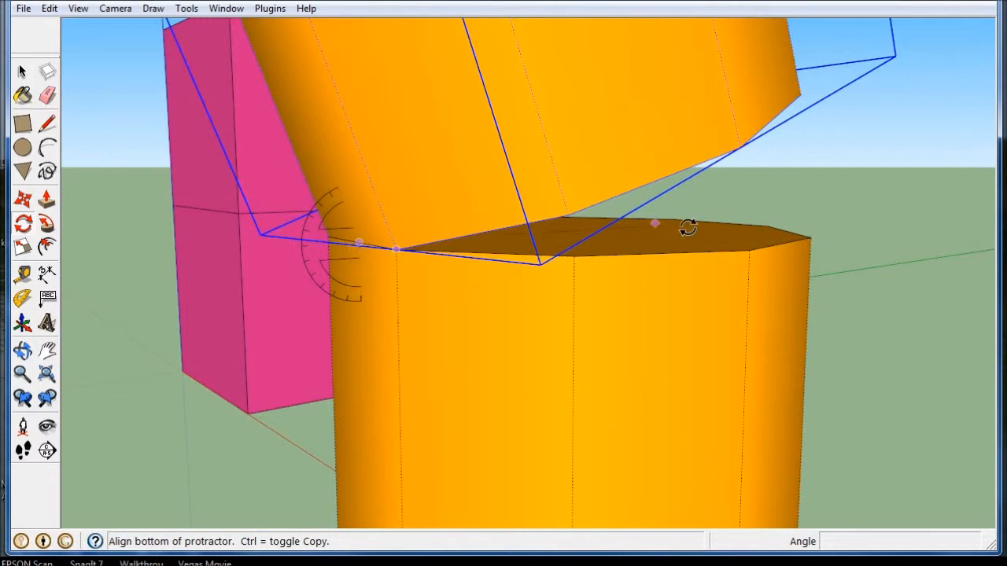
middle_drag(875, 195, 710, 128)
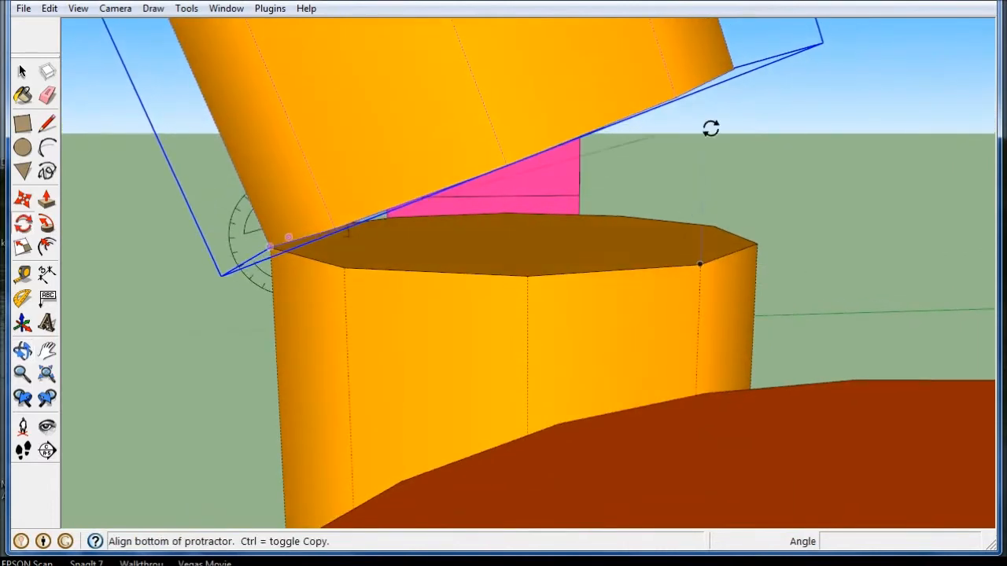
click(714, 79)
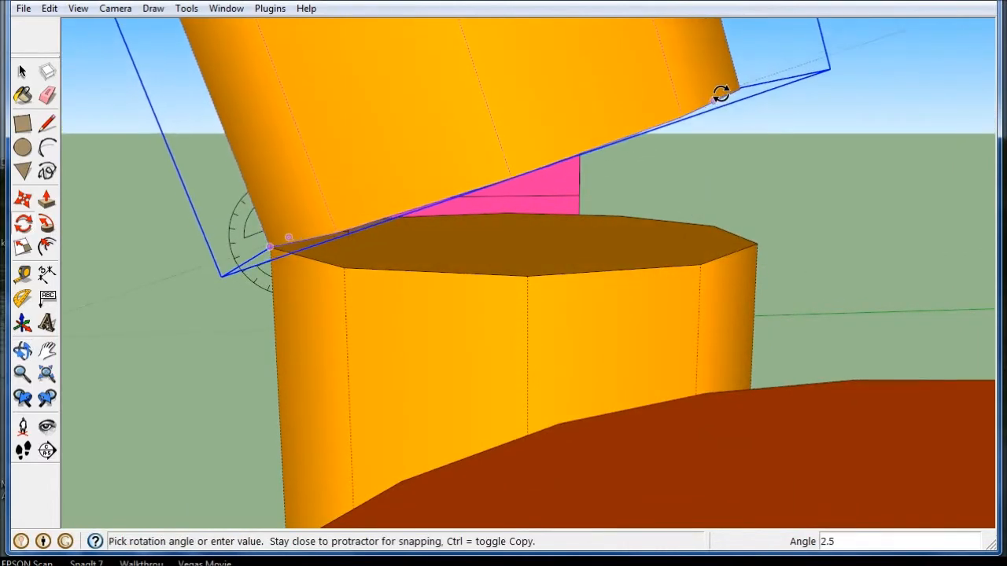
click(734, 257)
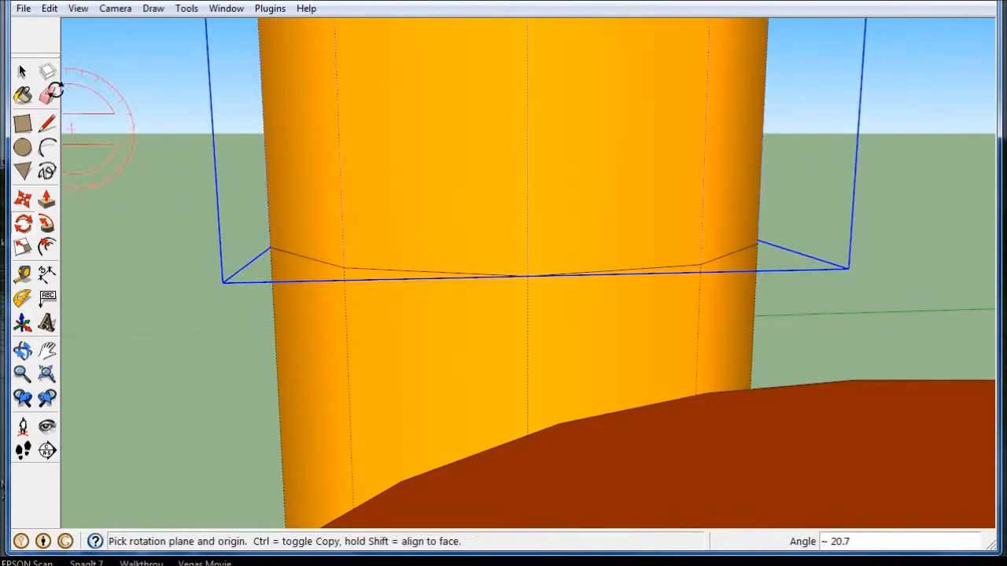
- Examine the stacked yellow prisms and the remaining floating shapes along the red axis from a wider viewpoint
click(22, 72)
scroll(384, 315, down, 3)
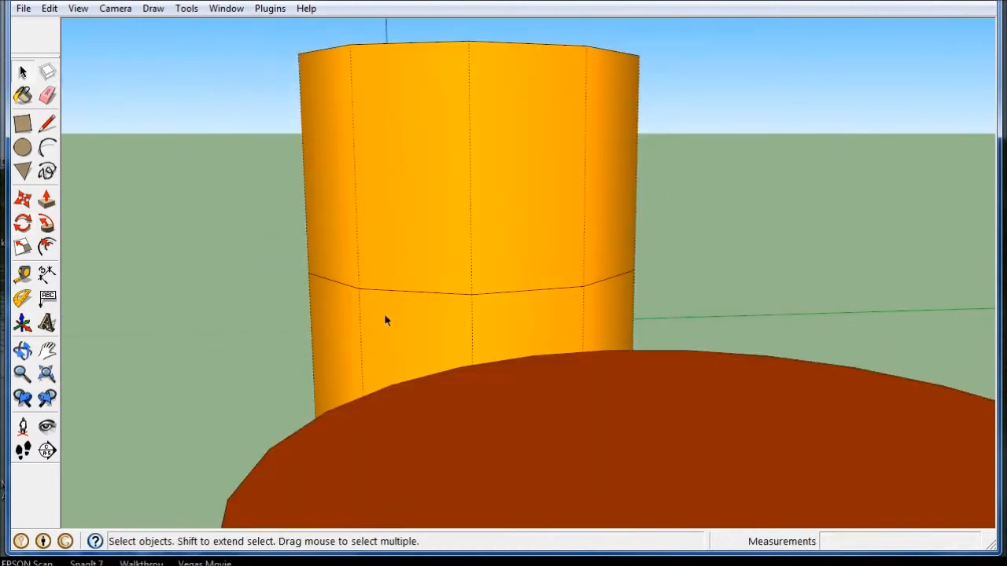
middle_drag(384, 315, 487, 340)
scroll(409, 263, down, 2)
scroll(456, 331, down, 3)
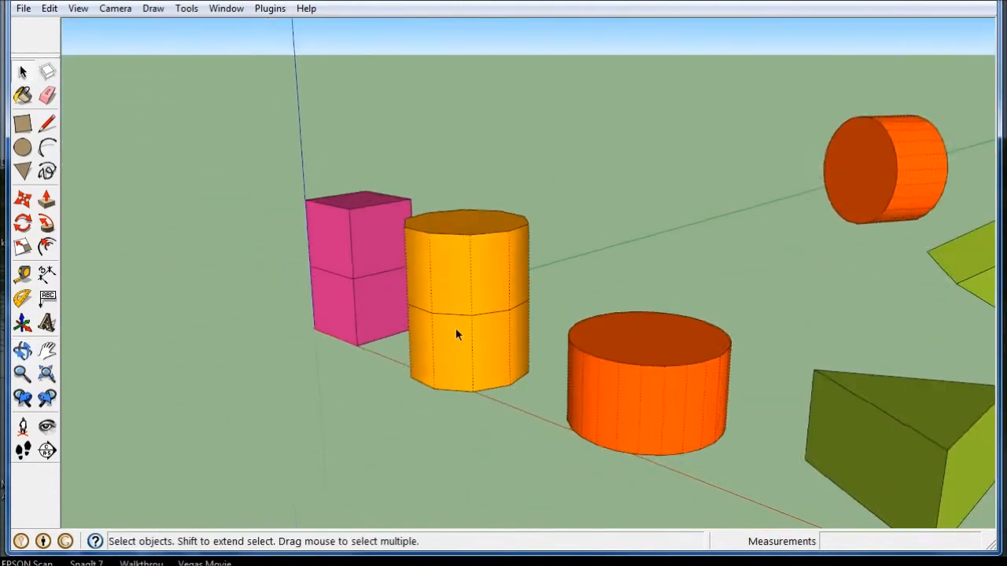
scroll(476, 338, down, 2)
scroll(524, 348, up, 4)
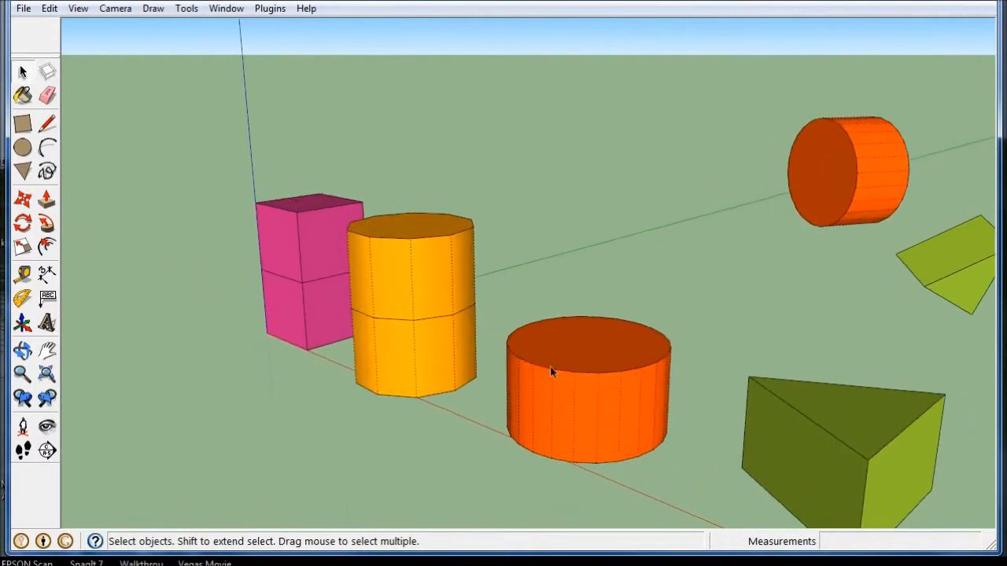
middle_drag(548, 367, 196, 336)
scroll(306, 333, down, 4)
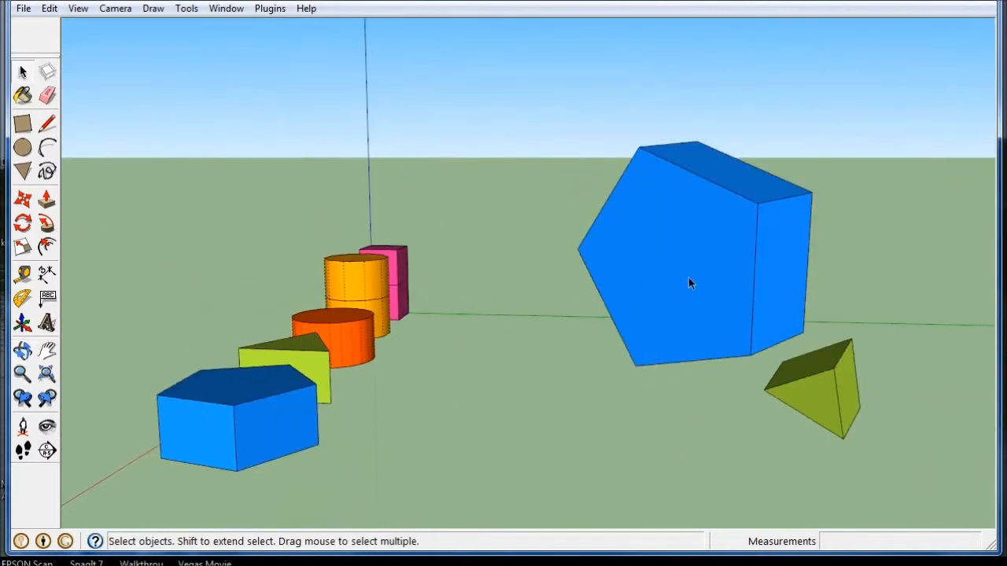
- Rotate the floating orange cylinder 90 degrees about a point on its side so its circular faces are horizontal
scroll(689, 281, up, 2)
mouse_move(553, 269)
middle_down()
mouse_move(524, 259)
mouse_move(566, 267)
middle_up()
scroll(746, 280, up, 4)
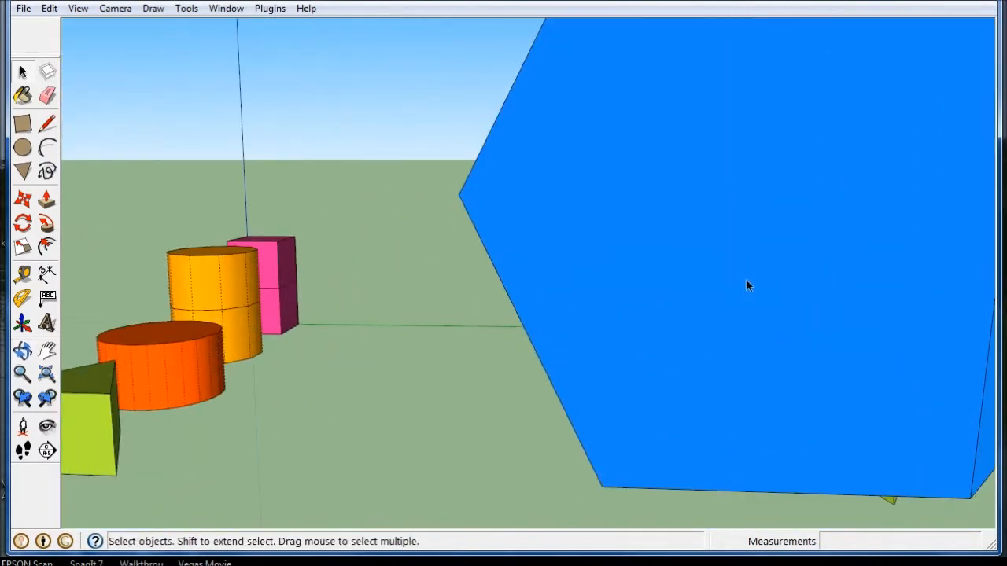
scroll(556, 250, up, 3)
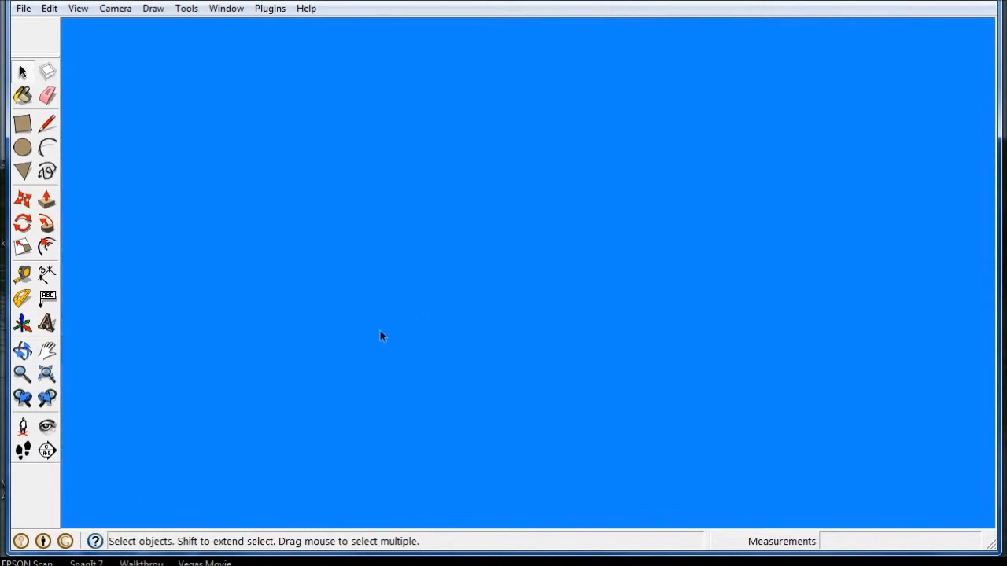
scroll(328, 366, up, 4)
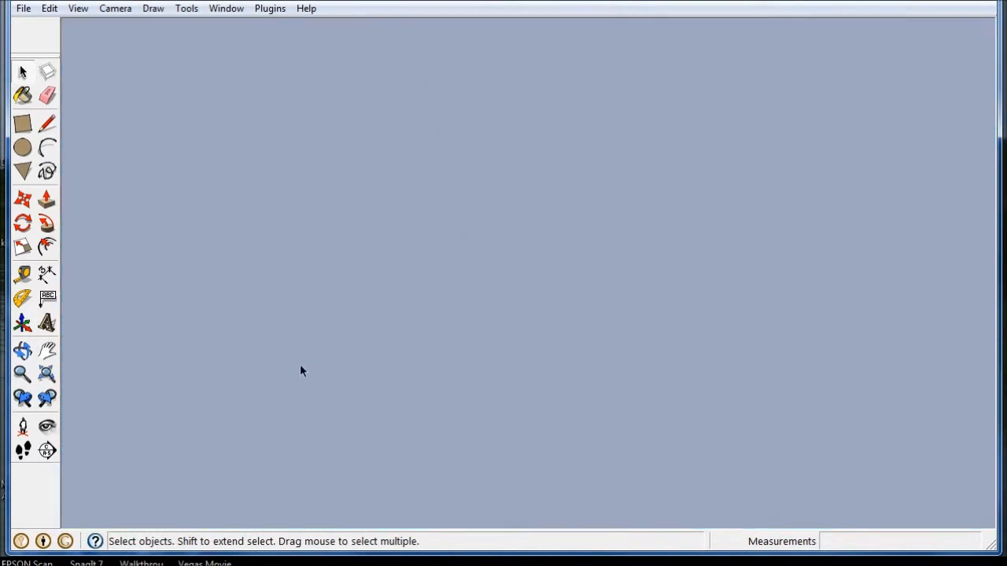
scroll(289, 374, down, 5)
scroll(315, 379, up, 1)
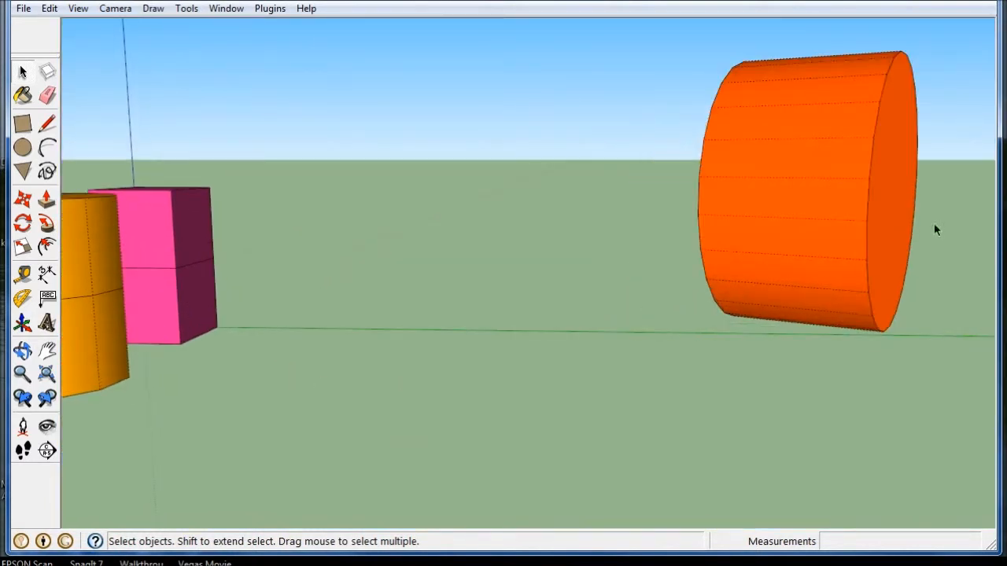
scroll(849, 241, up, 2)
scroll(605, 288, down, 2)
middle_drag(829, 281, 905, 263)
scroll(938, 186, up, 3)
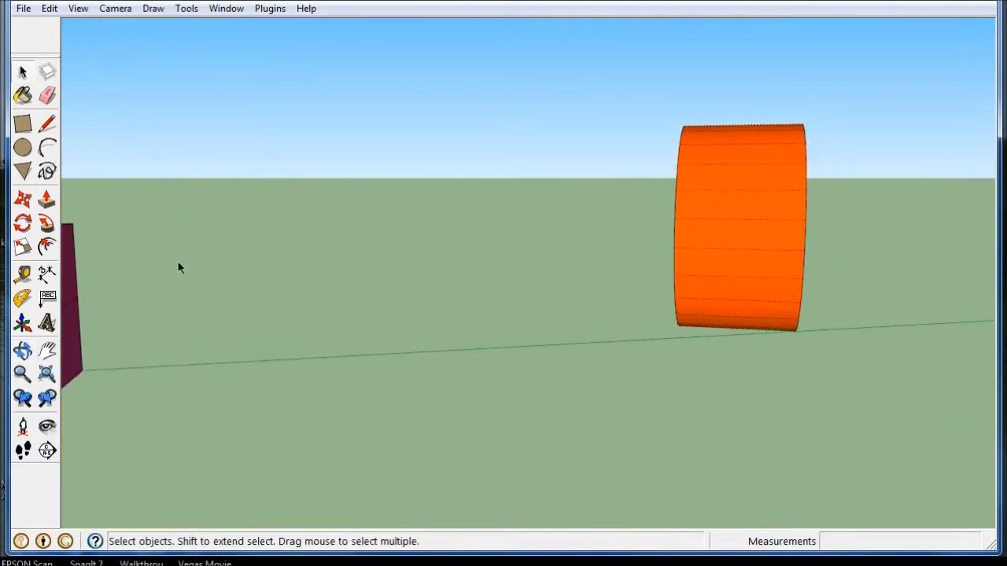
click(22, 225)
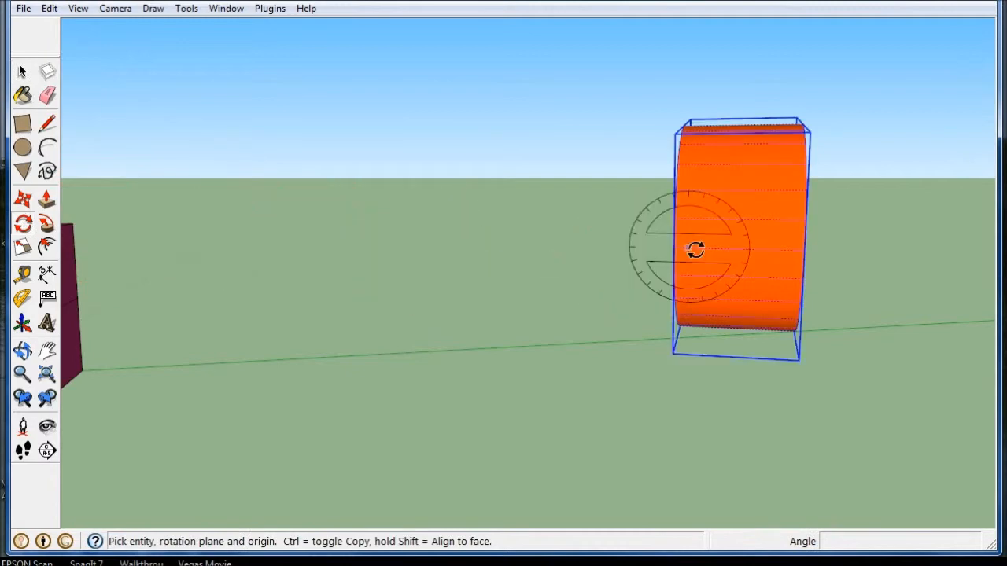
click(756, 229)
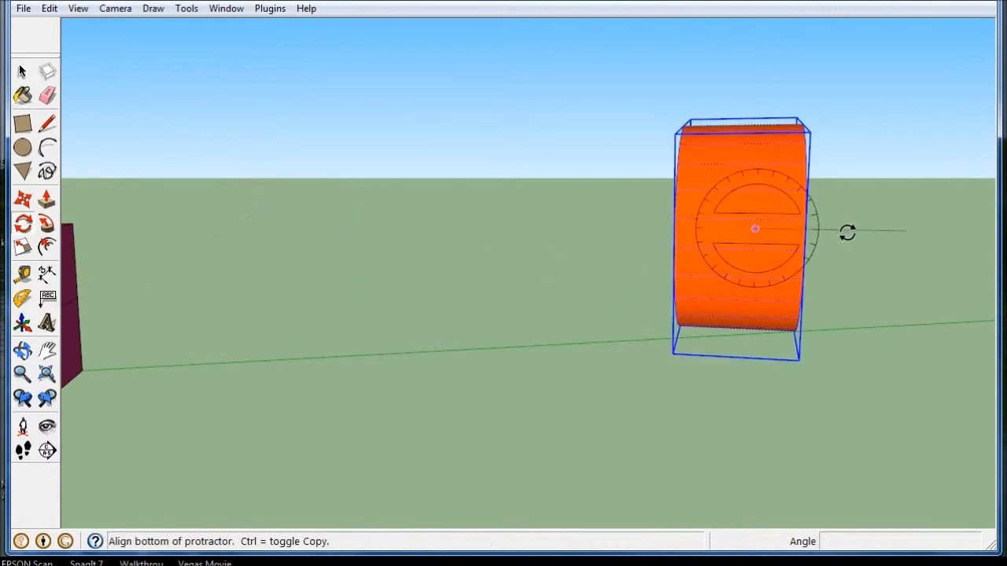
click(937, 238)
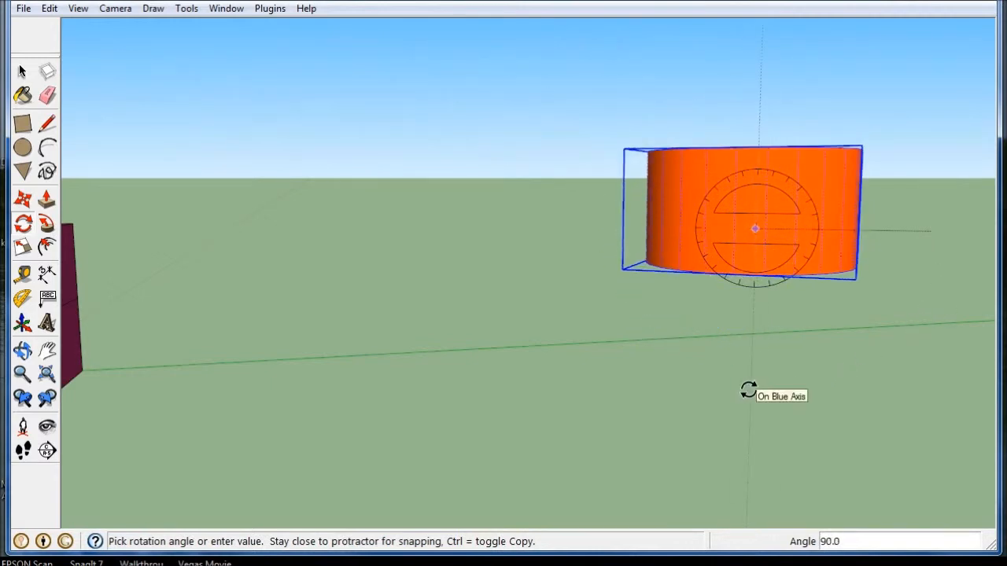
click(748, 391)
- Move the floating orange cylinder by its bottom edge about 33' 2 1/2" onto the top edge of the matching cylinder on the red axis
middle_drag(357, 205, 292, 220)
key(q)
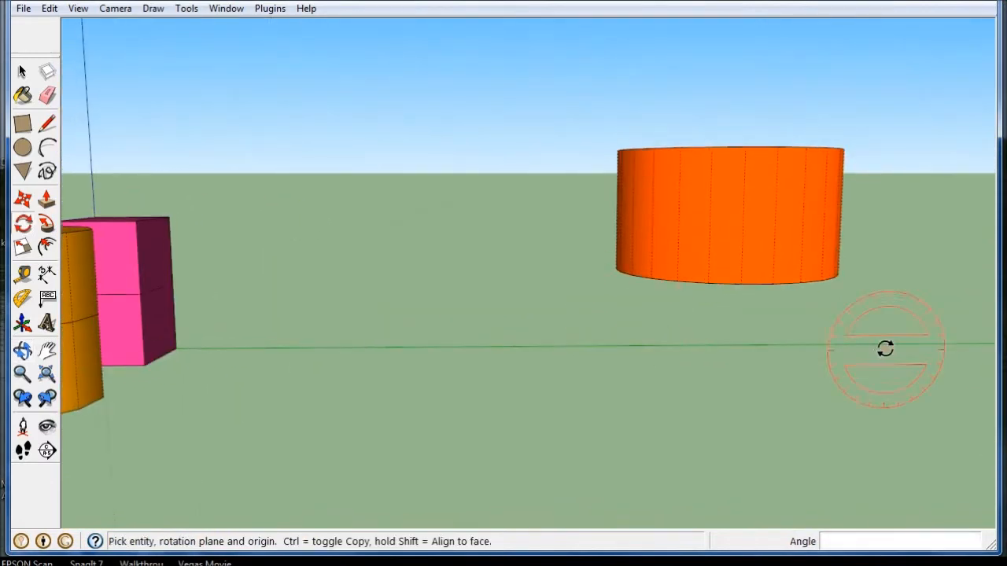
middle_drag(885, 348, 681, 344)
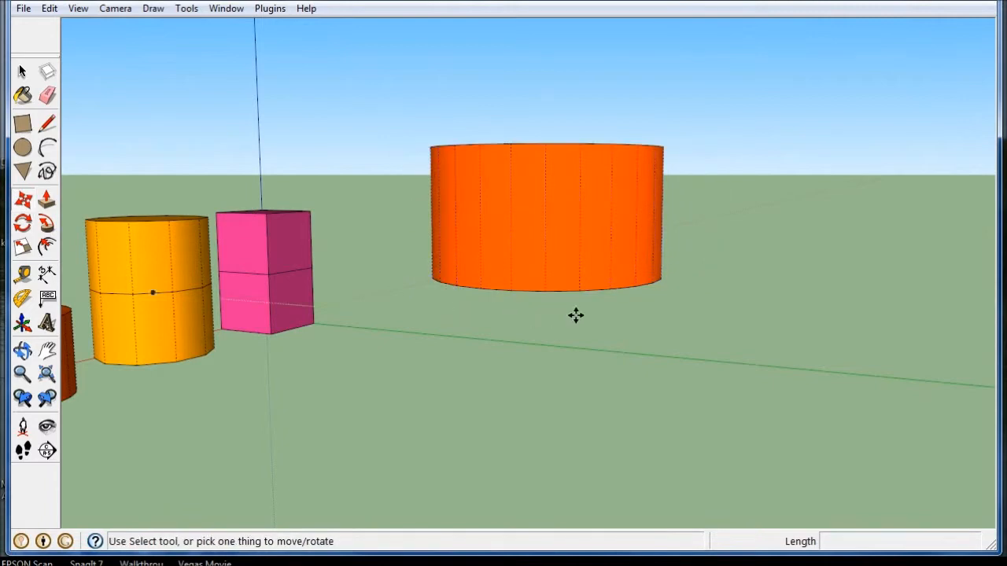
click(633, 287)
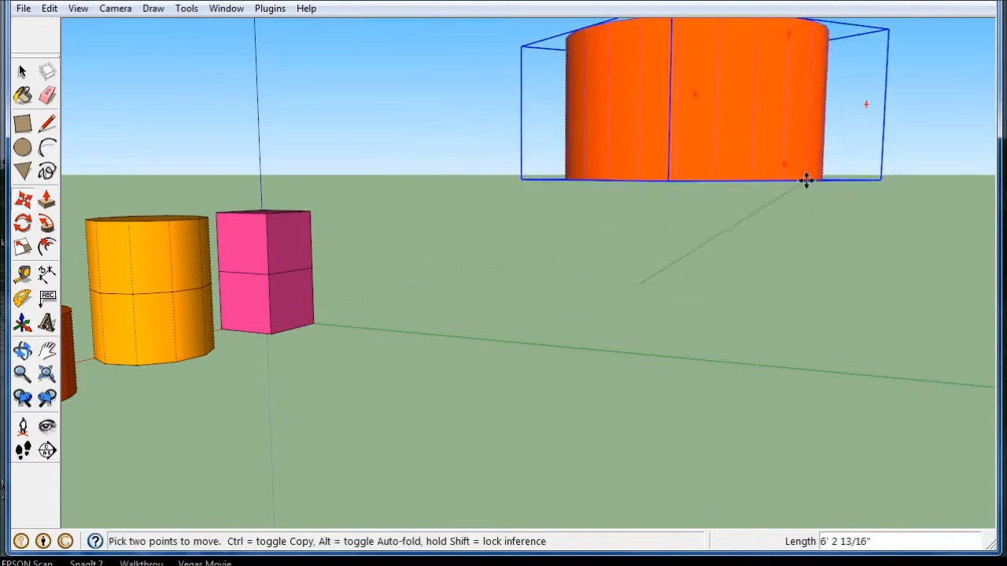
scroll(801, 185, down, 5)
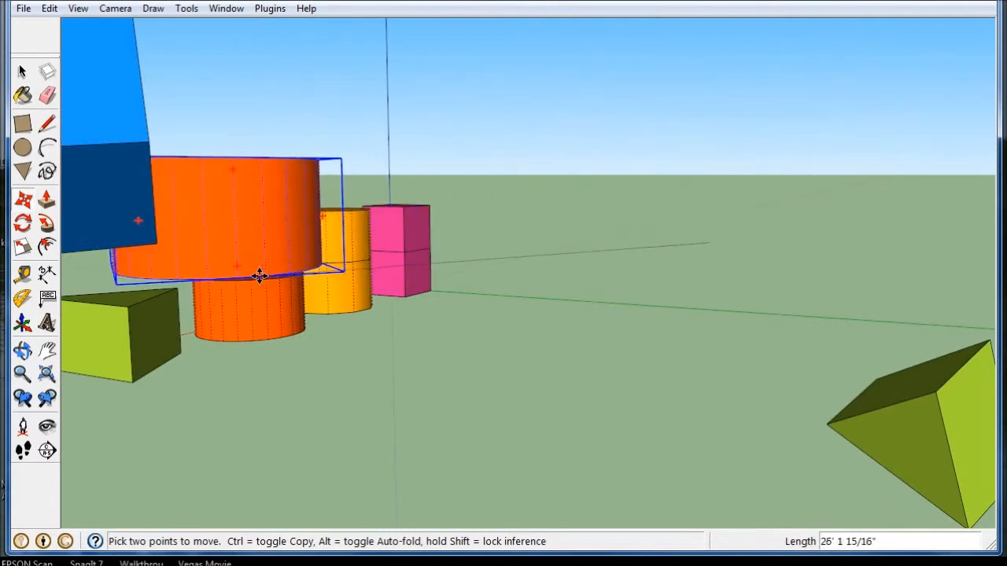
scroll(268, 264, up, 2)
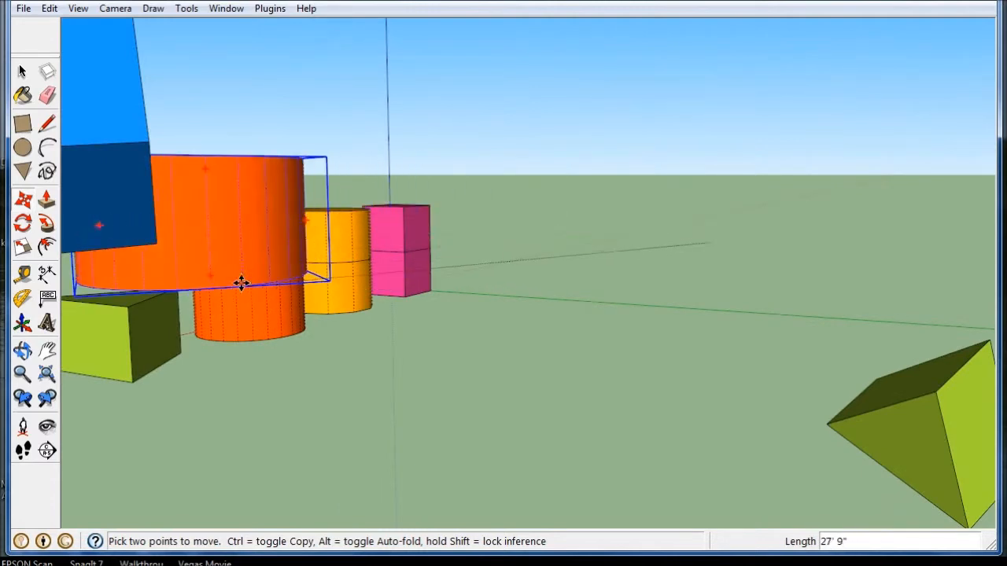
middle_drag(240, 283, 517, 306)
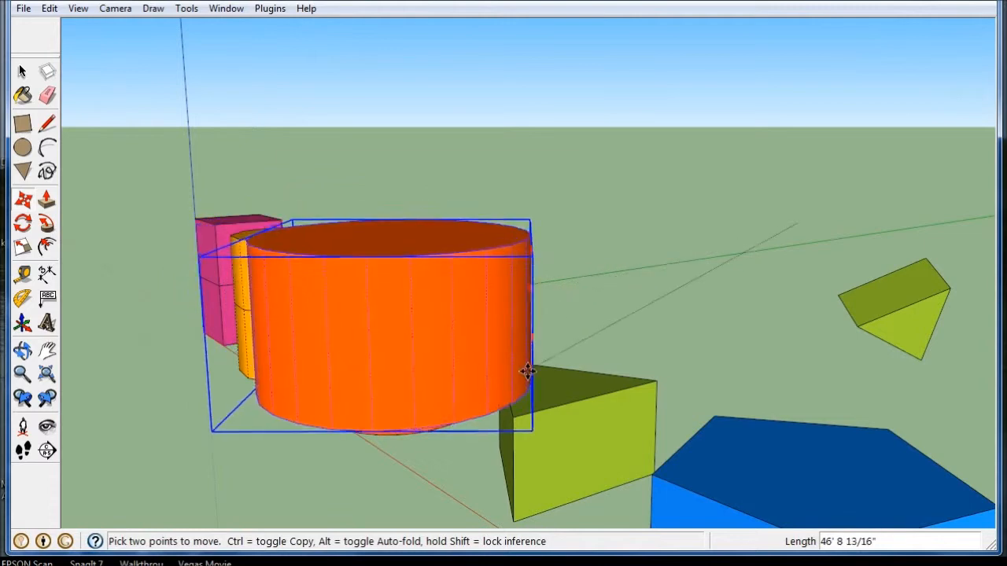
middle_drag(292, 270, 109, 342)
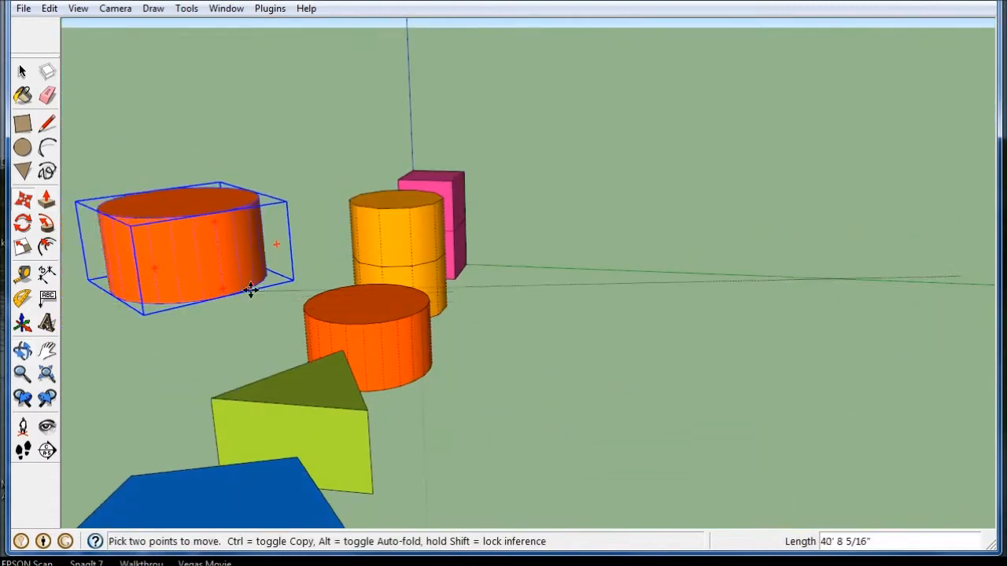
scroll(398, 286, up, 5)
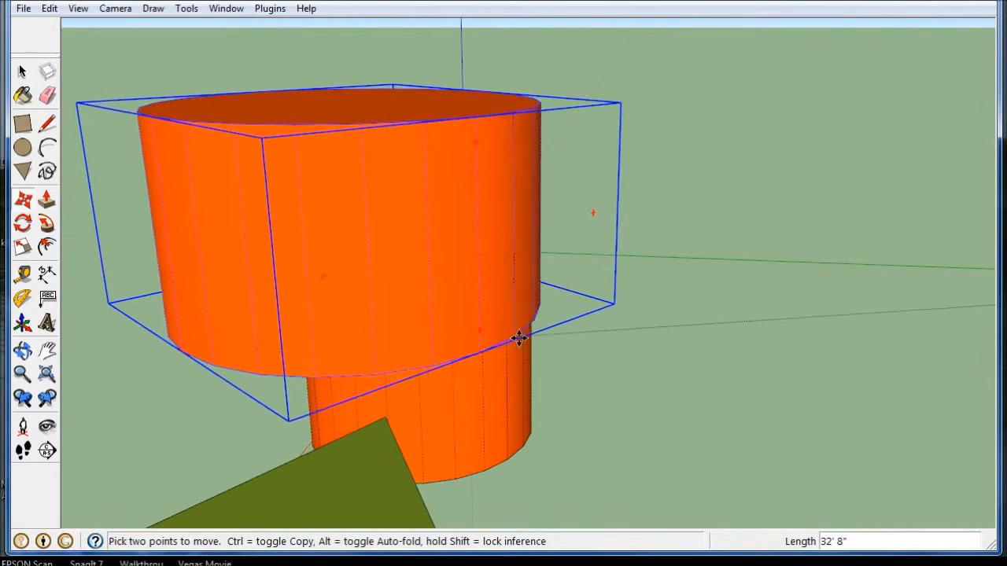
middle_drag(522, 339, 60, 369)
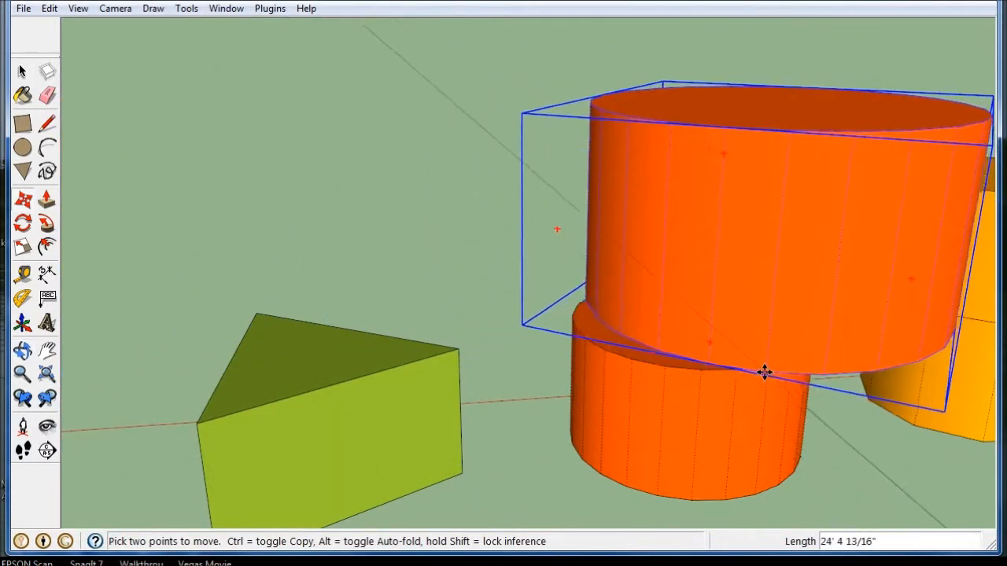
middle_drag(724, 359, 888, 318)
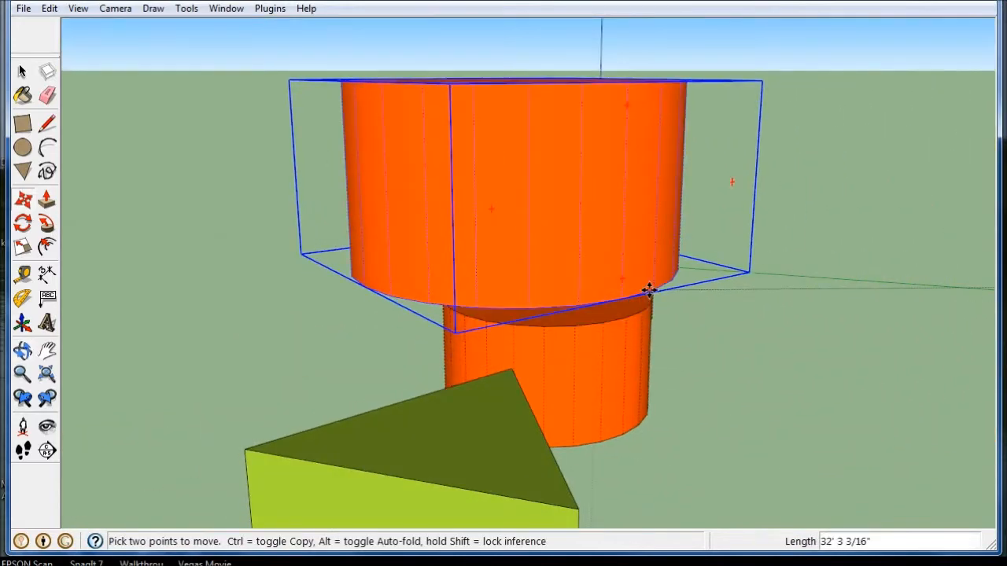
middle_drag(517, 304, 488, 346)
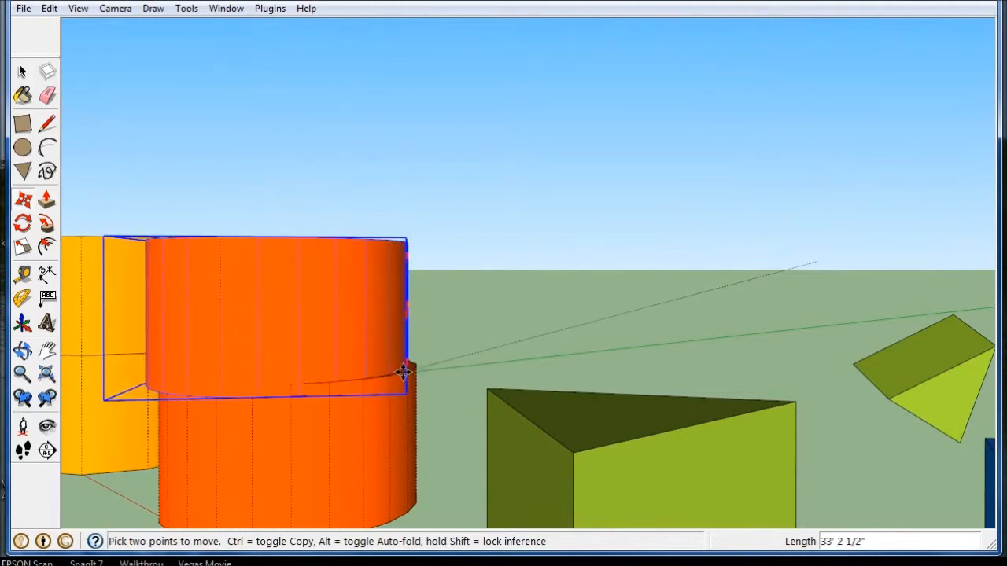
click(403, 371)
middle_drag(603, 317, 193, 297)
- Move the upper orange cylinder by a bottom corner point onto a top corner point of the lower orange cylinder
click(21, 72)
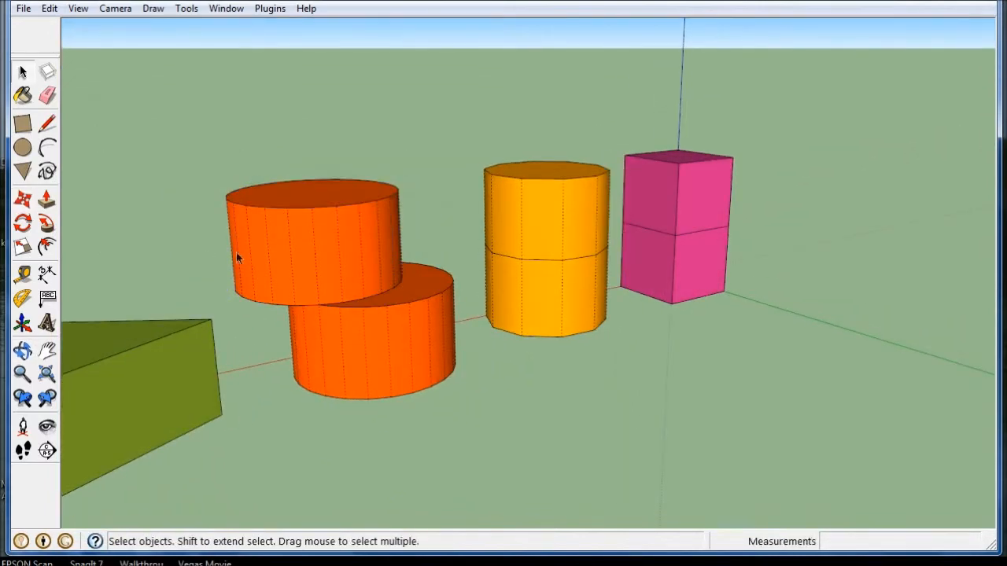
click(307, 232)
scroll(271, 295, up, 5)
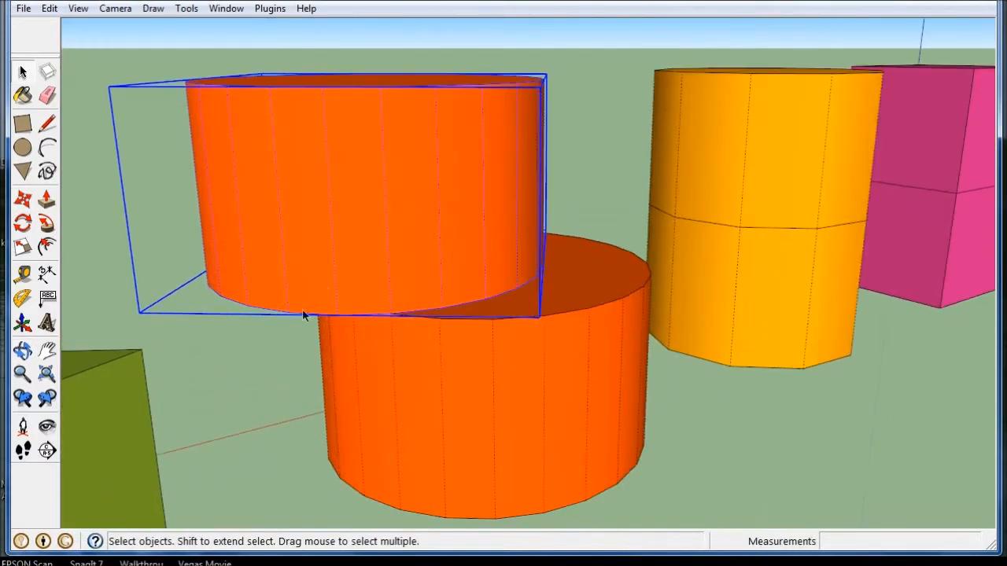
click(24, 201)
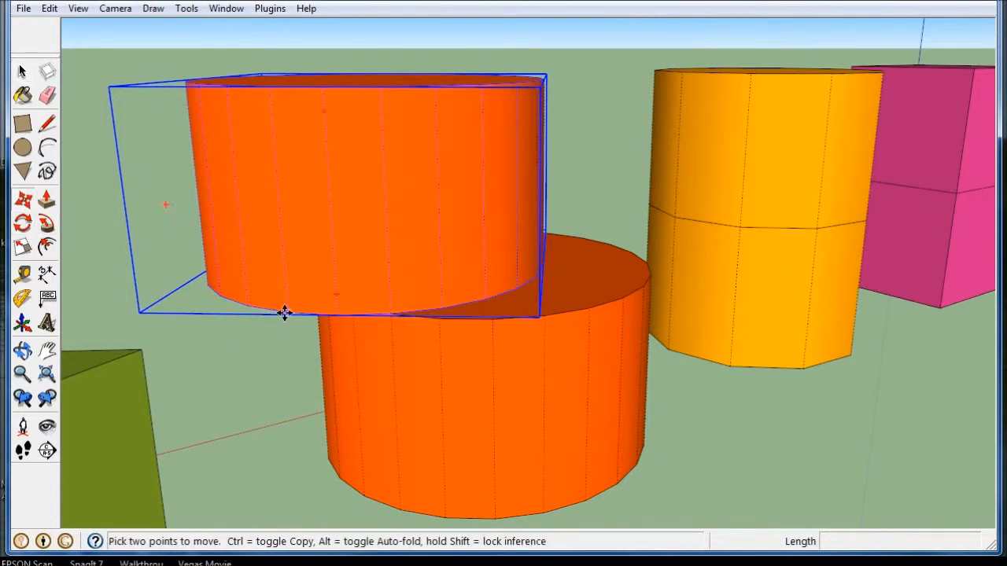
click(285, 313)
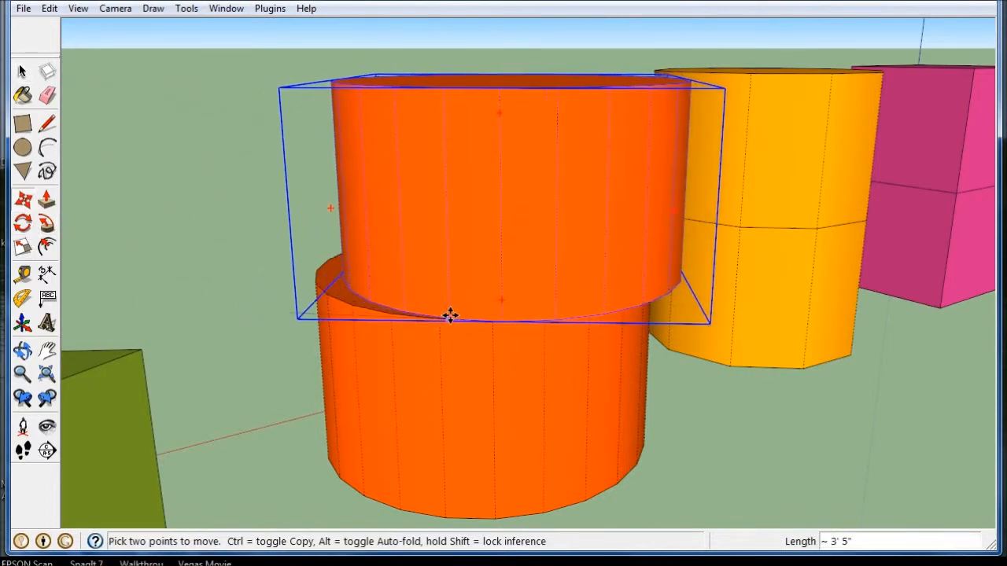
middle_drag(445, 338, 459, 241)
scroll(370, 431, up, 5)
scroll(353, 247, down, 1)
- Examine how the upper orange cylinder's bottom edge lines up with the lower cylinder's top edge near the shared corner
middle_drag(353, 247, 784, 315)
middle_drag(682, 297, 187, 265)
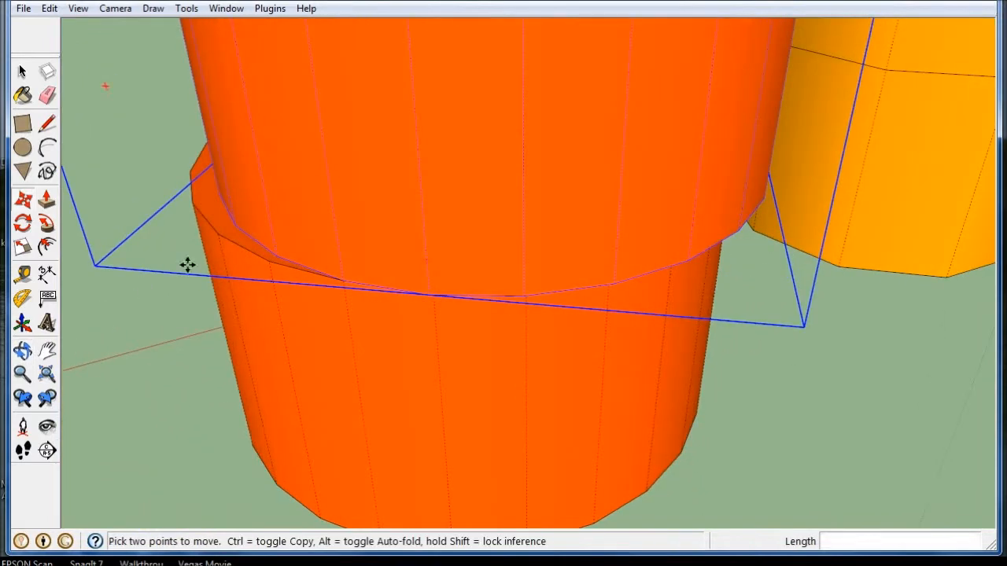
scroll(261, 279, up, 4)
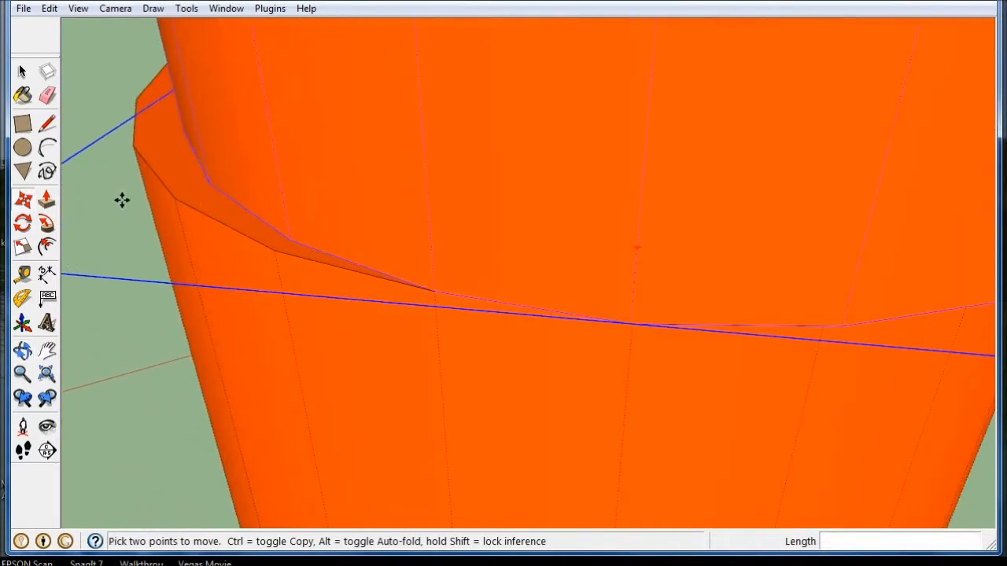
scroll(345, 273, down, 5)
middle_drag(351, 278, 499, 339)
scroll(438, 359, up, 2)
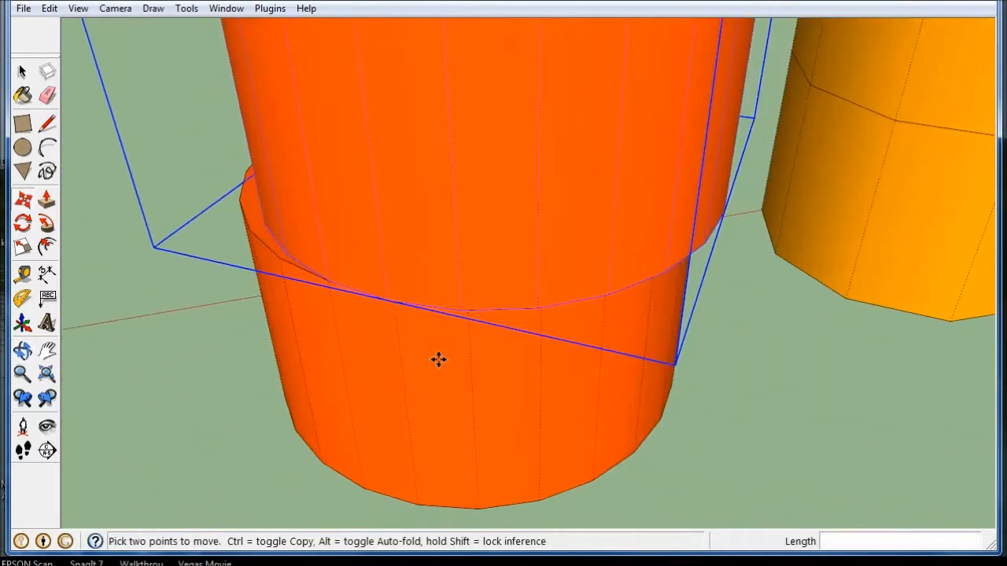
scroll(314, 286, up, 4)
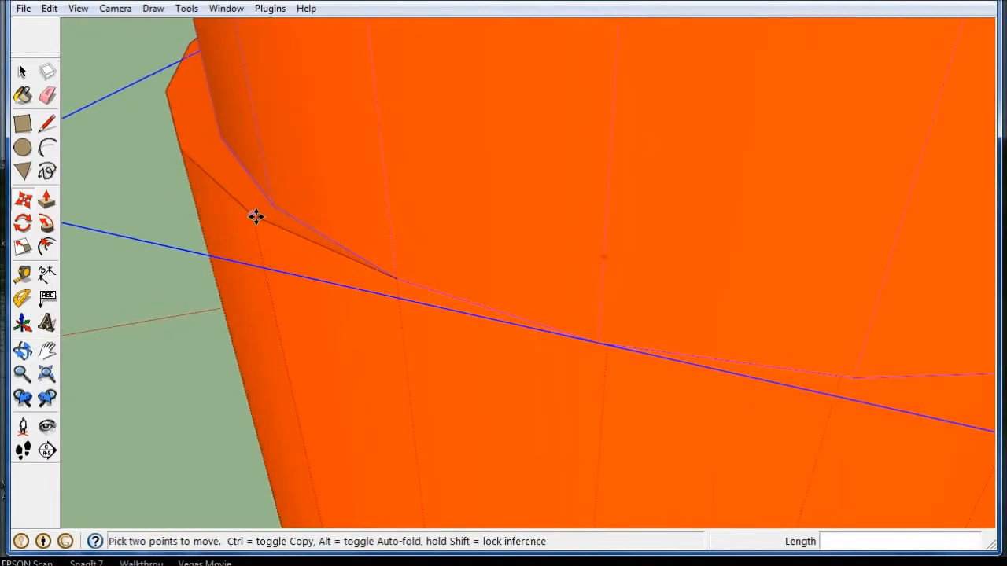
scroll(347, 232, down, 6)
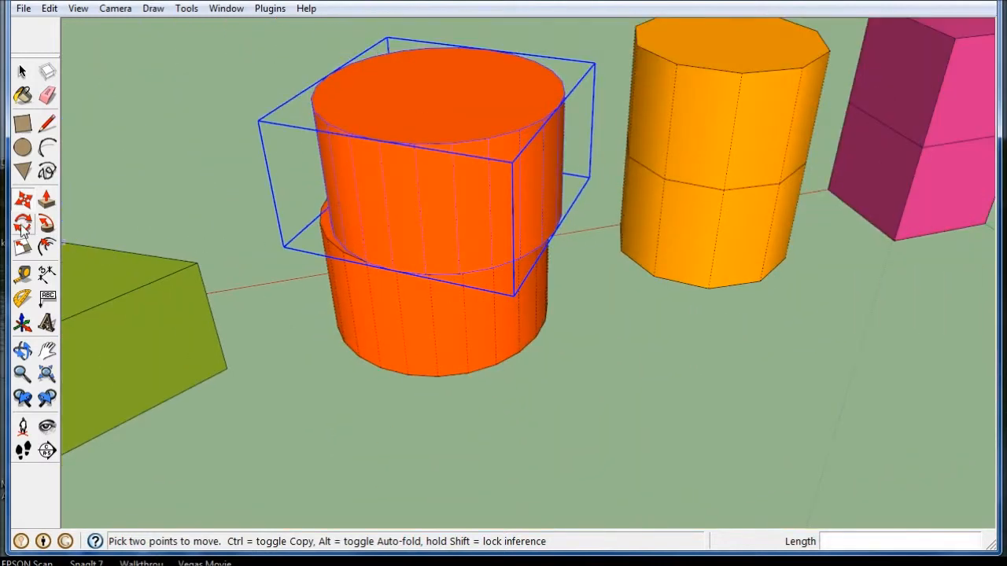
- Rotate the upper orange cylinder about 7.3 degrees around the shared corner so its adjacent bottom corner meets the lower cylinder's top corner
click(23, 224)
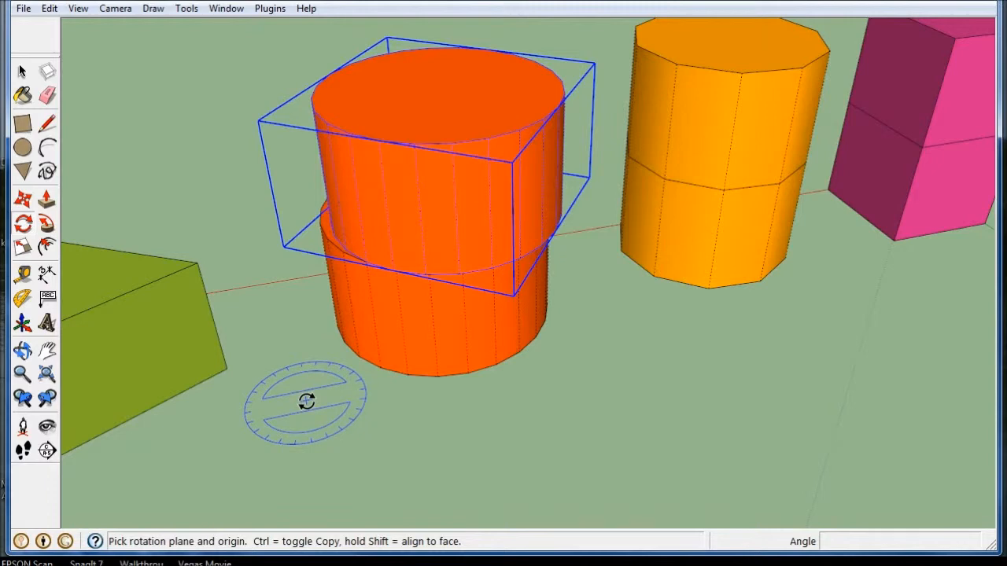
scroll(286, 252, up, 5)
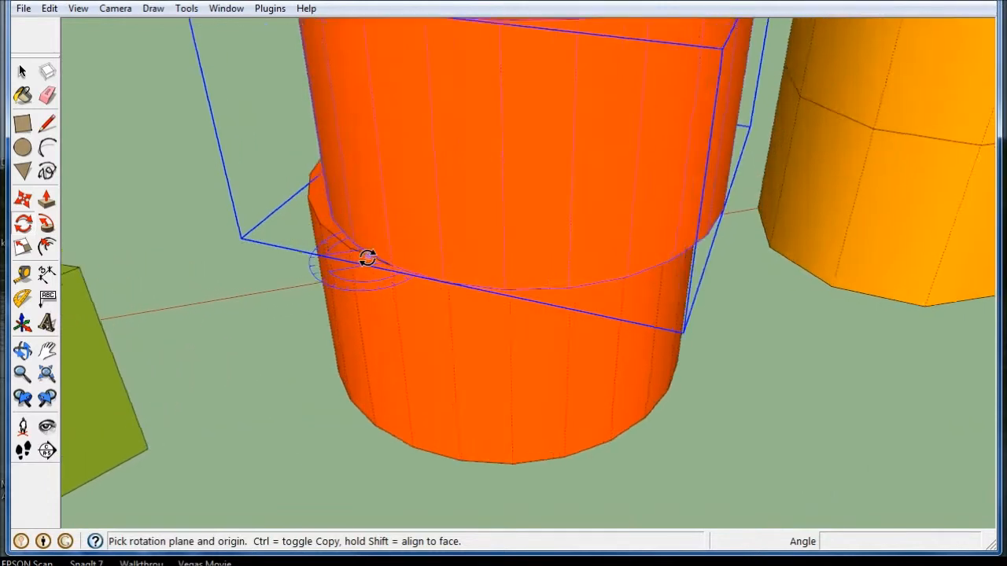
scroll(367, 258, up, 5)
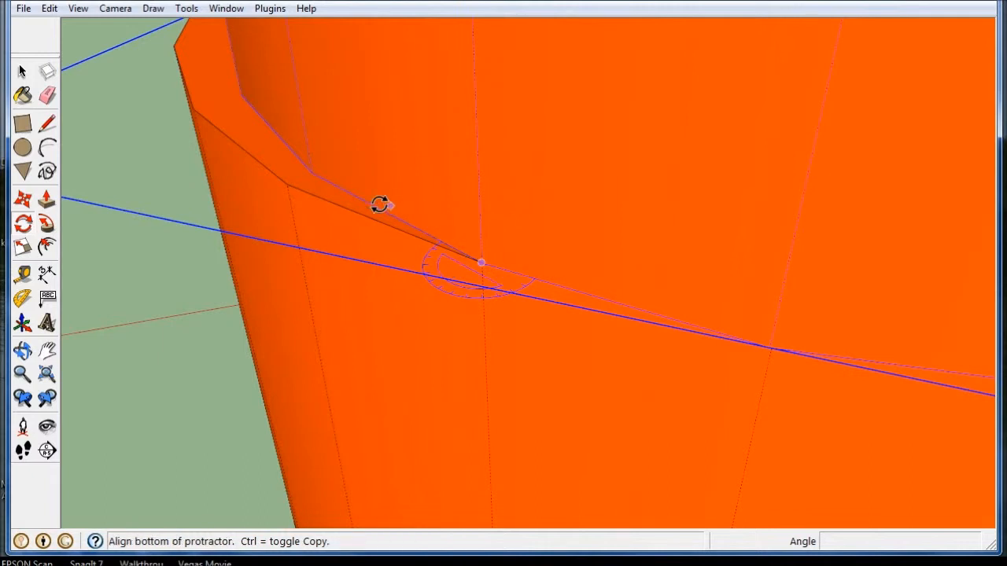
click(315, 174)
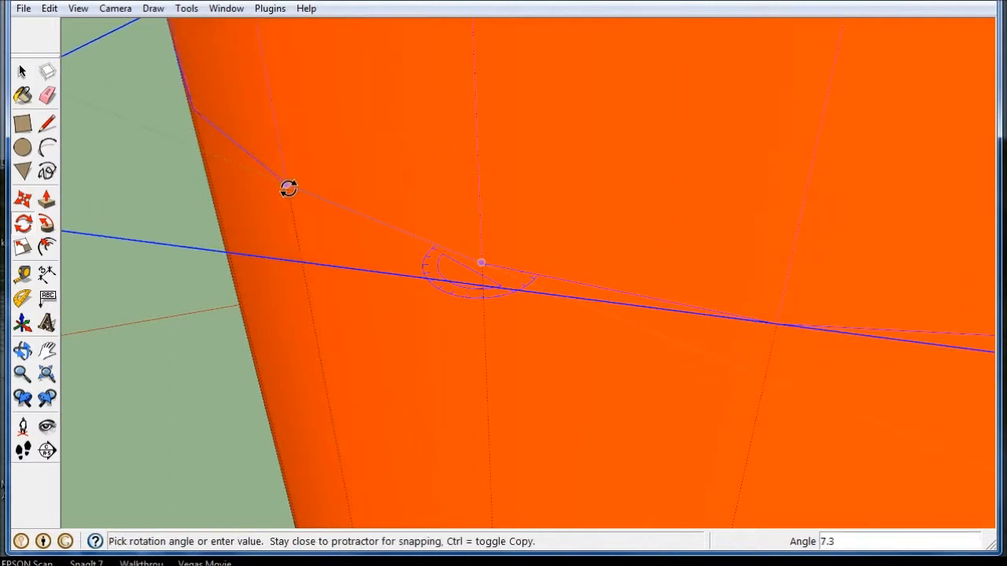
click(288, 189)
scroll(349, 351, down, 6)
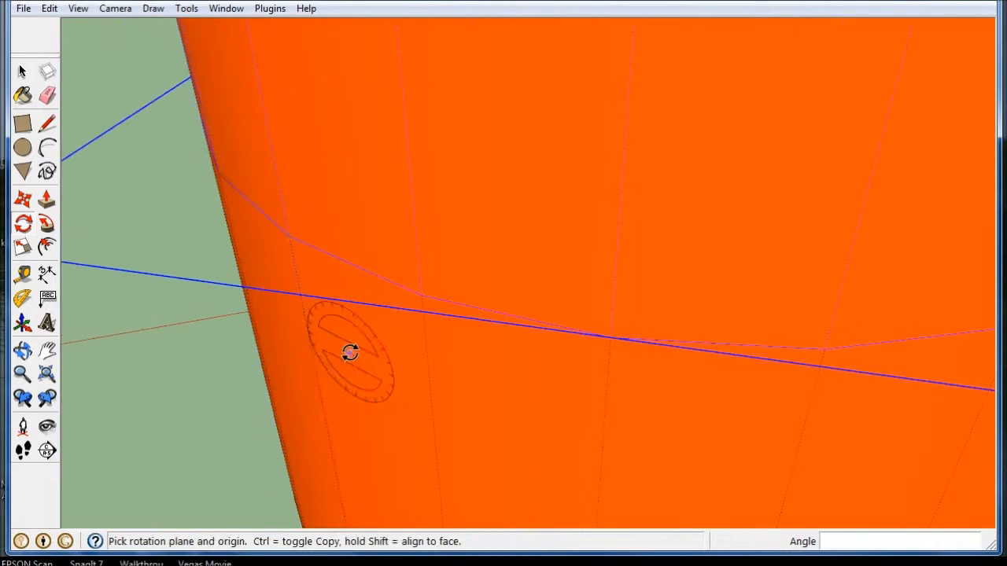
click(19, 75)
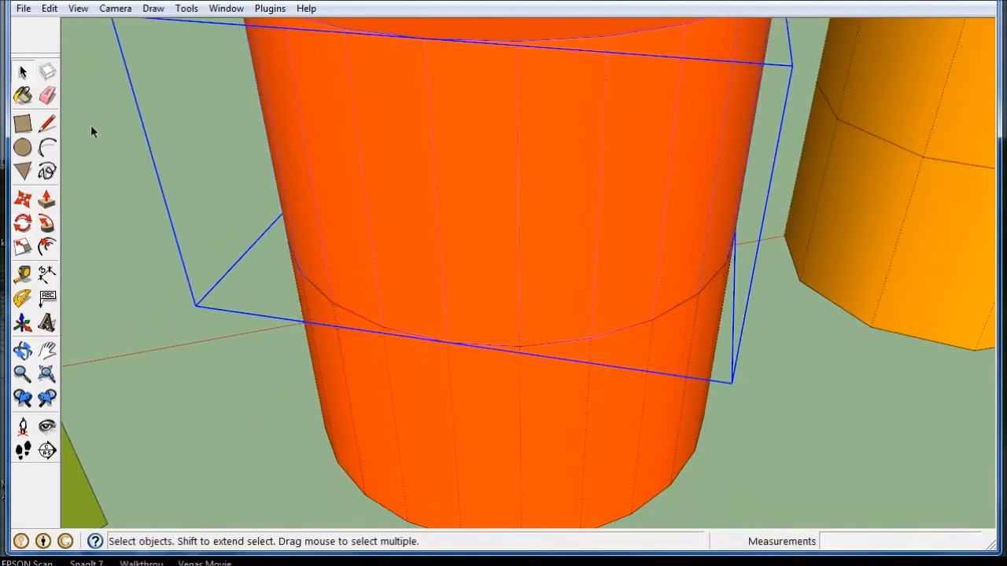
click(155, 263)
- Try shifting the upper orange cylinder slightly downward so its bottom edge is offset from the lower cylinder's top edge
middle_drag(155, 262, 788, 152)
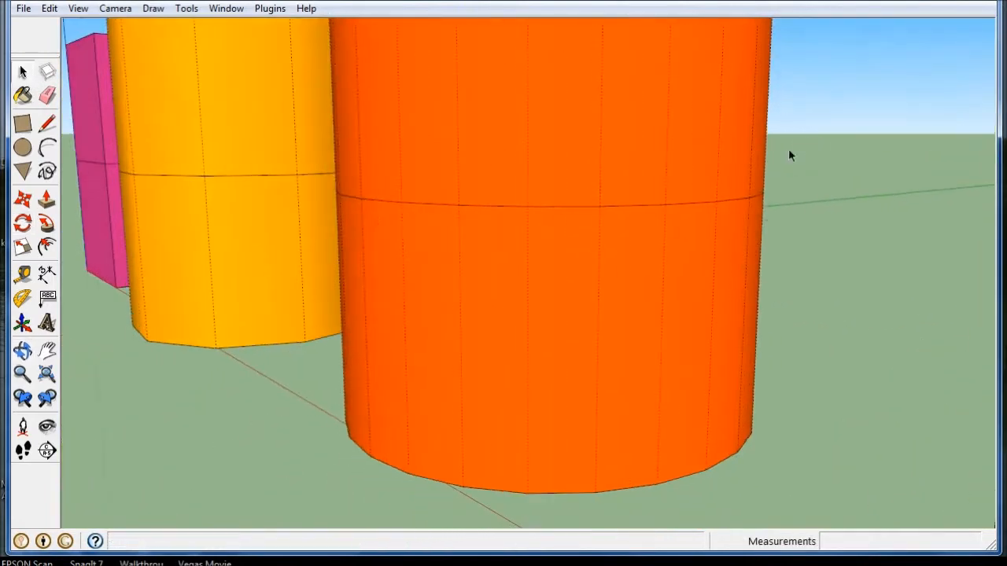
scroll(437, 203, up, 3)
middle_drag(417, 216, 202, 281)
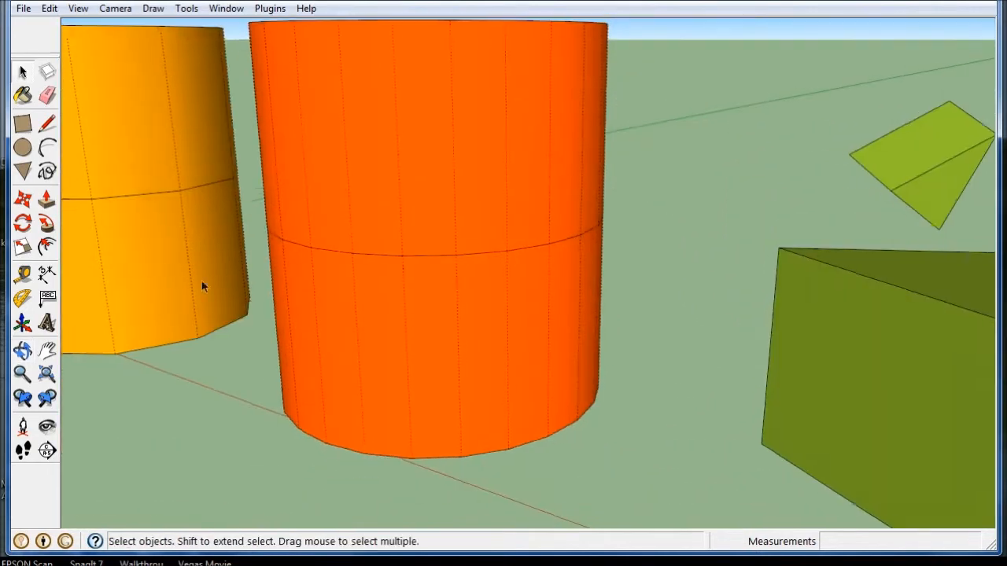
scroll(437, 263, up, 3)
middle_drag(450, 277, 461, 256)
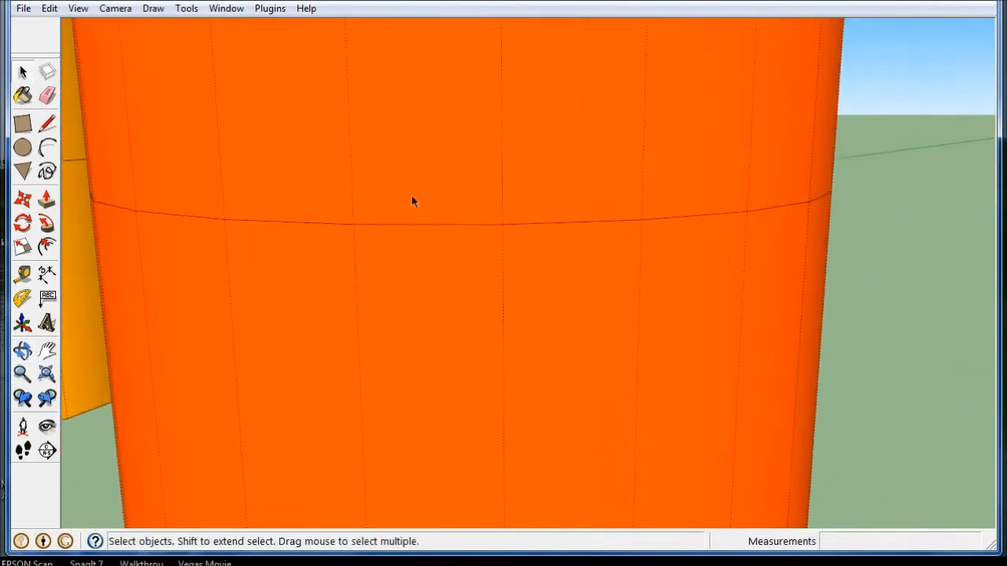
click(383, 137)
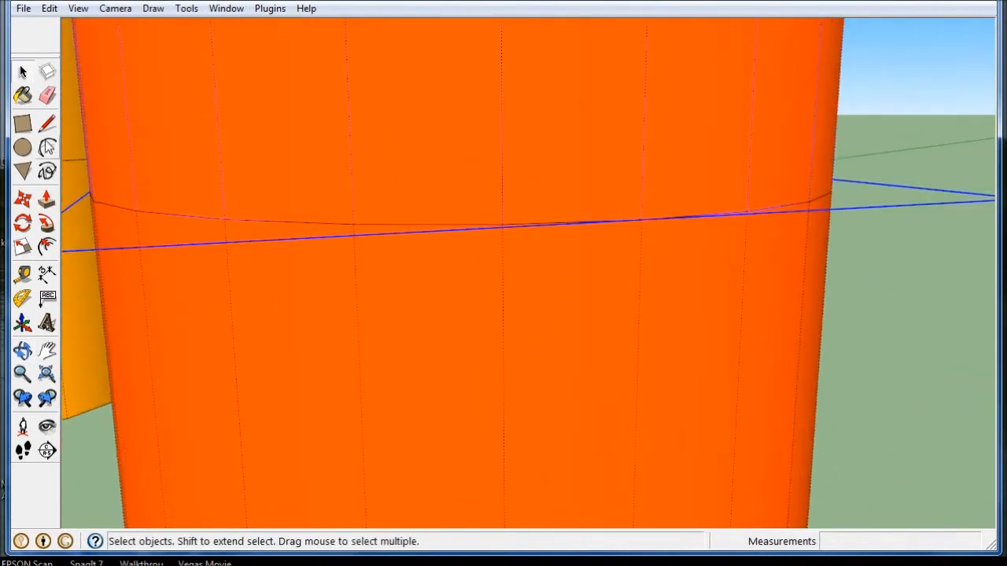
click(23, 200)
click(375, 142)
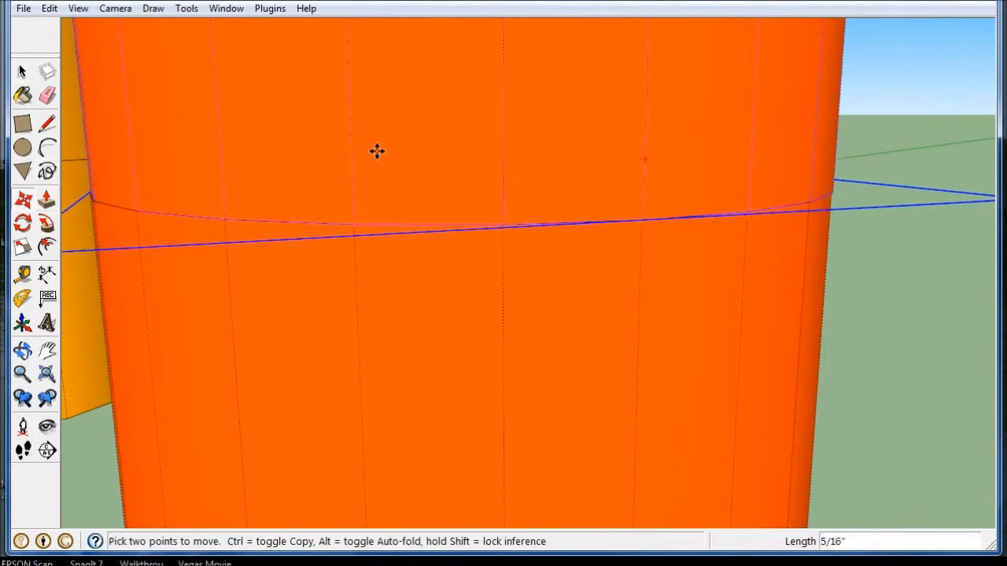
click(23, 73)
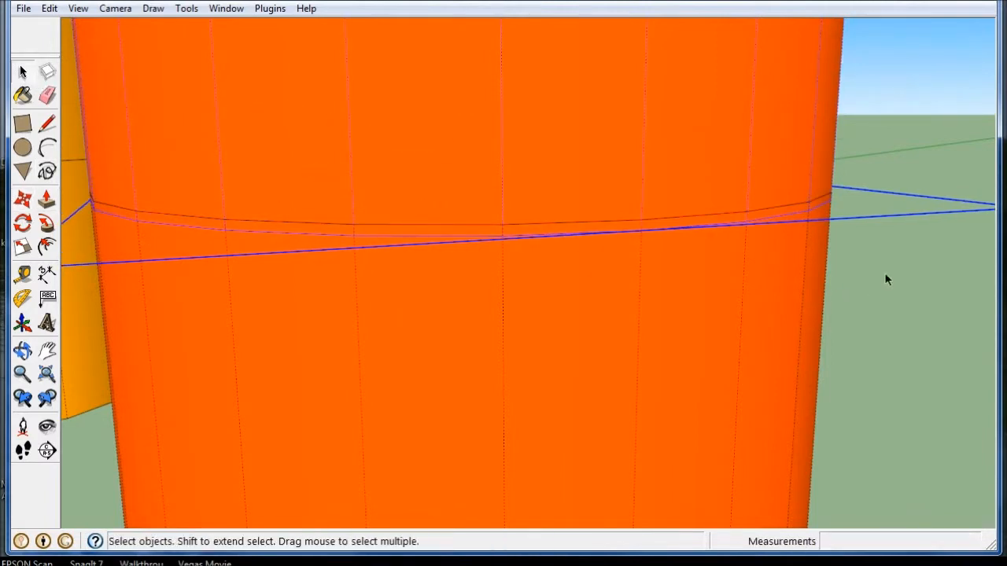
click(888, 278)
scroll(393, 252, up, 3)
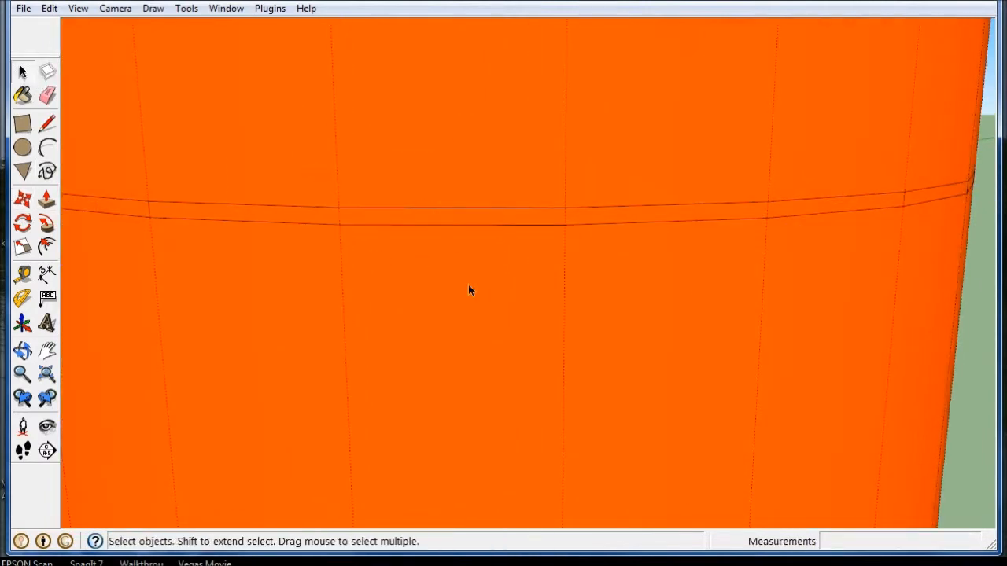
scroll(469, 290, down, 5)
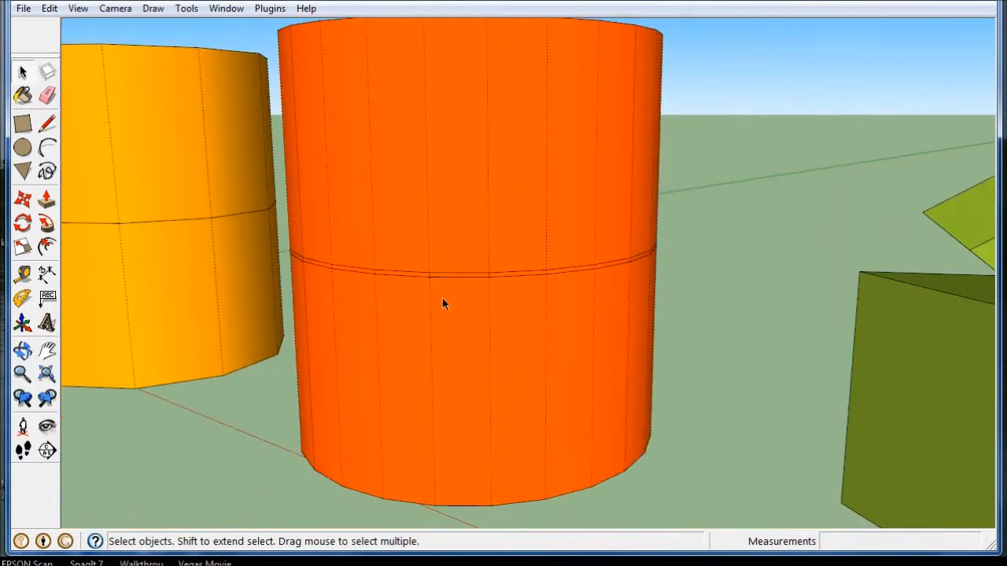
- Examine the seam between the two stacked orange cylinders from several sides to check their alignment
middle_drag(562, 283, 472, 248)
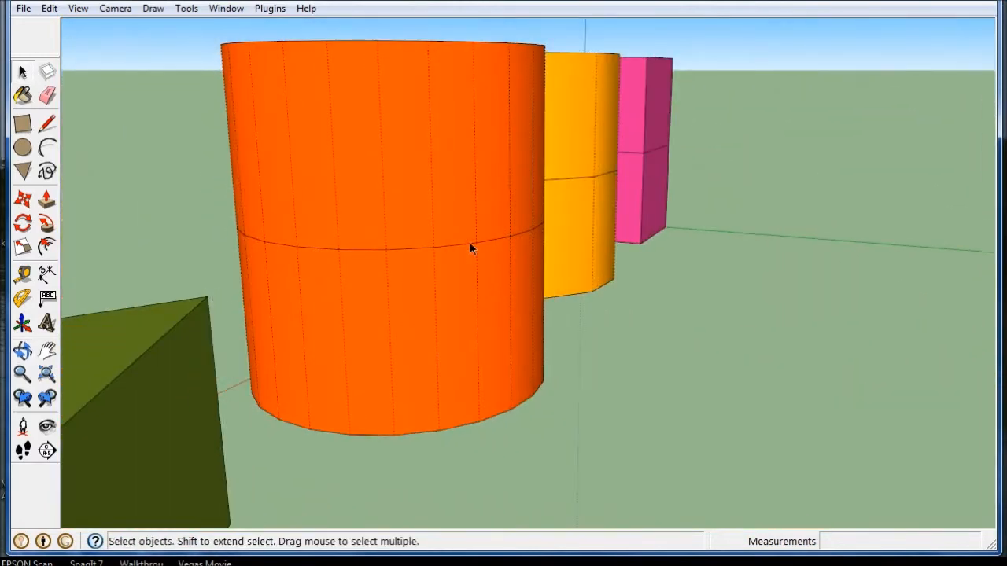
scroll(472, 247, up, 8)
scroll(431, 244, up, 1)
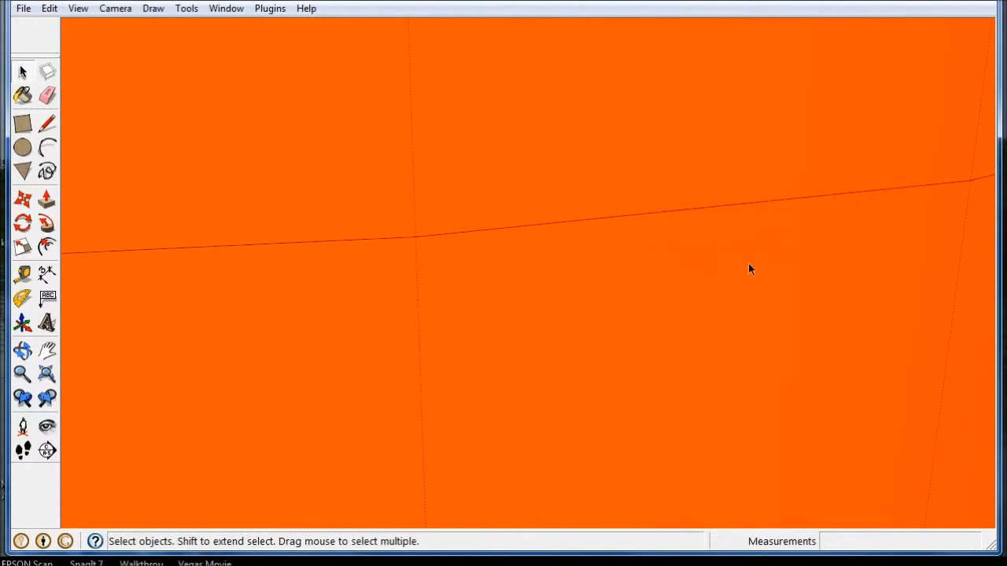
middle_drag(748, 263, 514, 253)
scroll(322, 242, down, 6)
scroll(323, 248, down, 4)
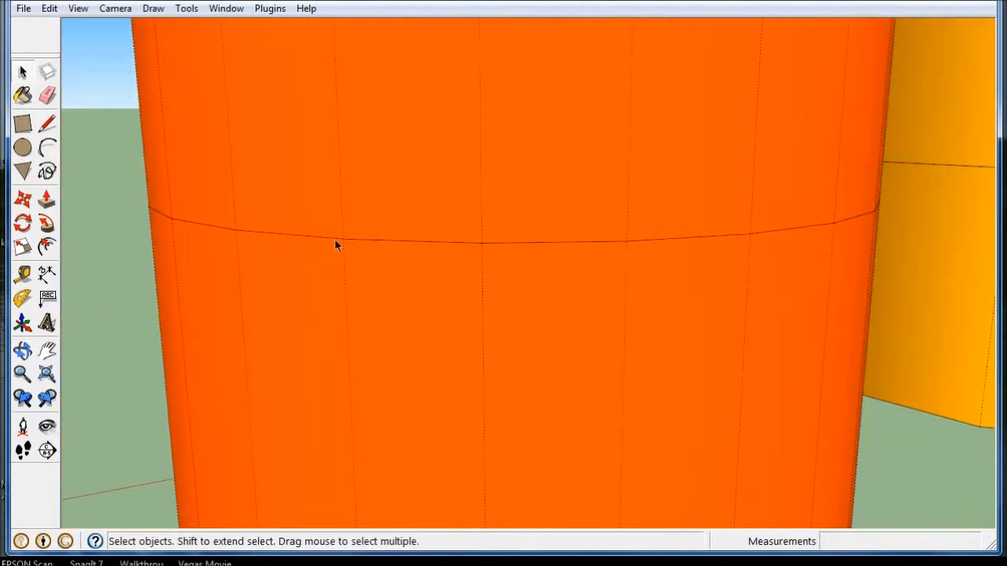
middle_drag(661, 241, 600, 354)
scroll(572, 293, down, 5)
scroll(517, 267, down, 5)
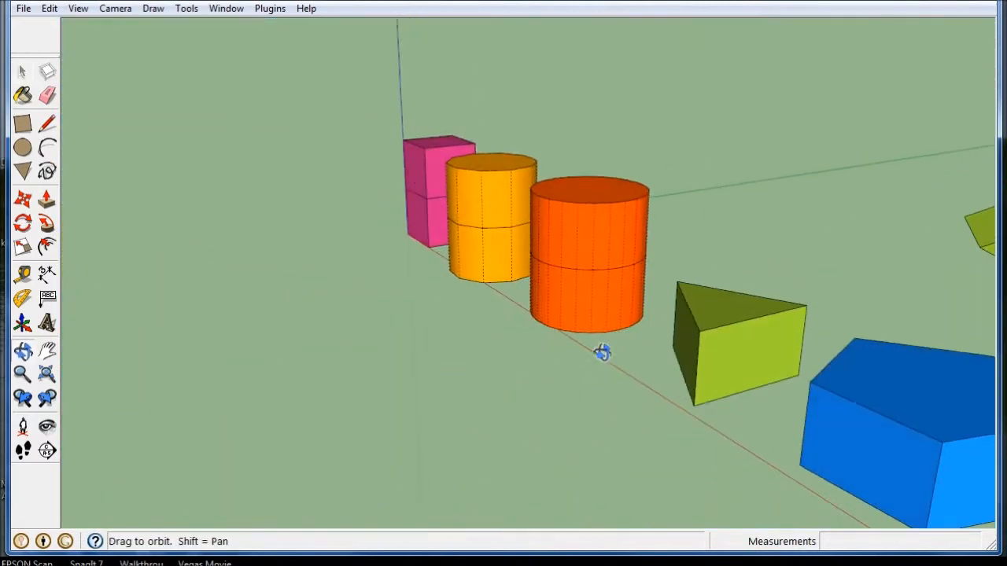
- Rotate the floating green triangular prism about 99.5 degrees around an axis parallel to the red axis
scroll(407, 346, down, 3)
middle_drag(407, 346, 708, 348)
scroll(775, 295, up, 3)
scroll(775, 295, up, 2)
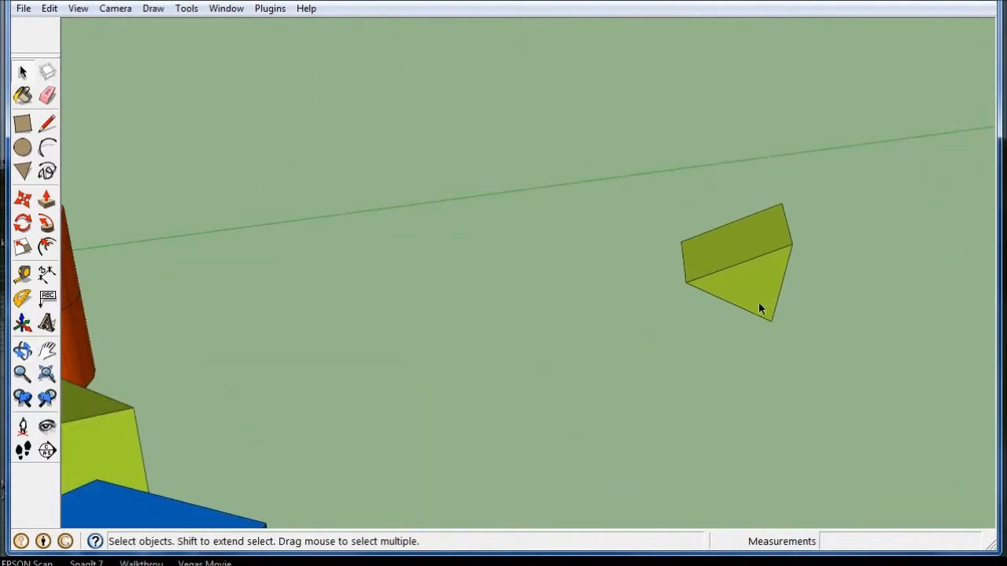
middle_drag(760, 310, 529, 279)
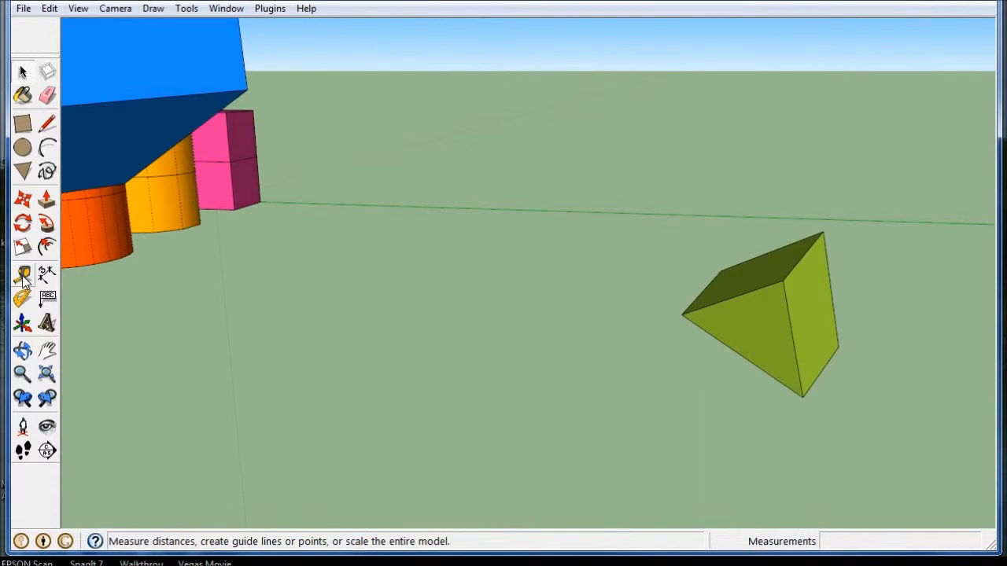
click(22, 222)
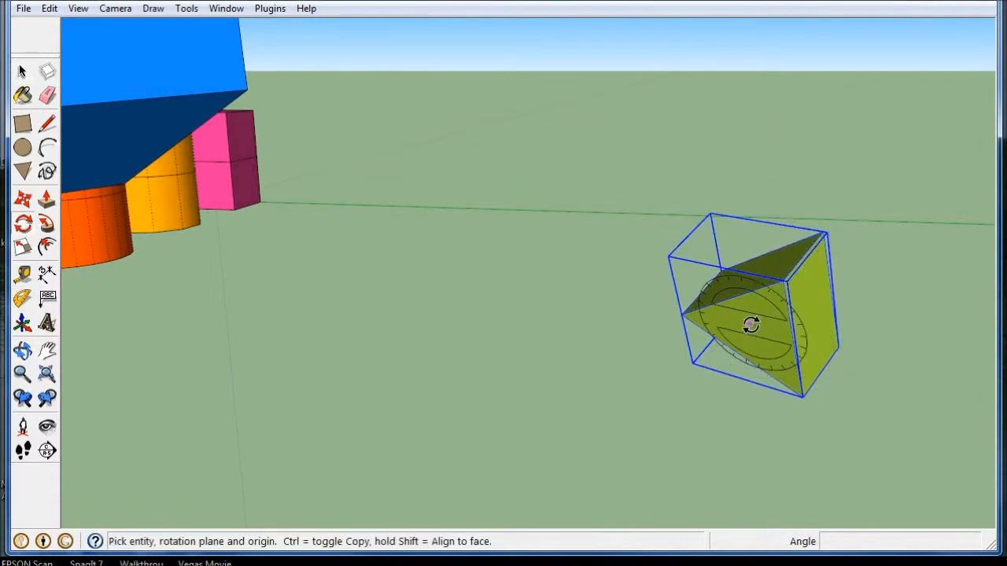
middle_drag(801, 200, 830, 119)
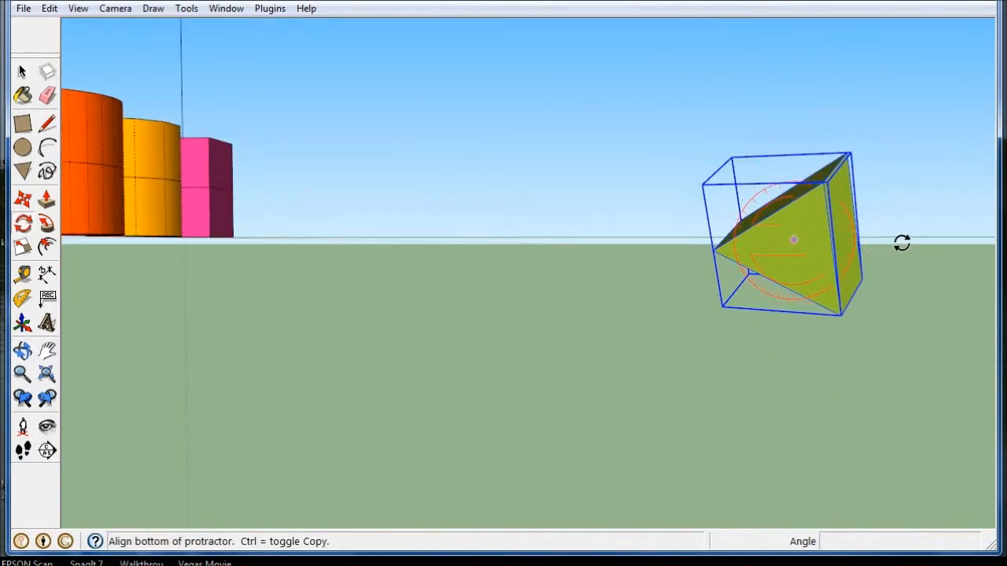
click(965, 238)
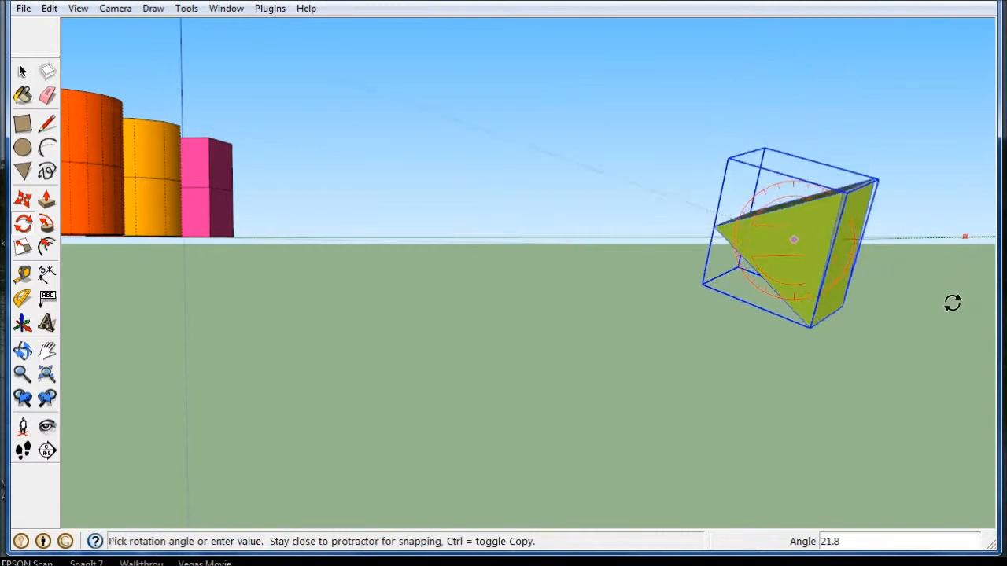
click(771, 371)
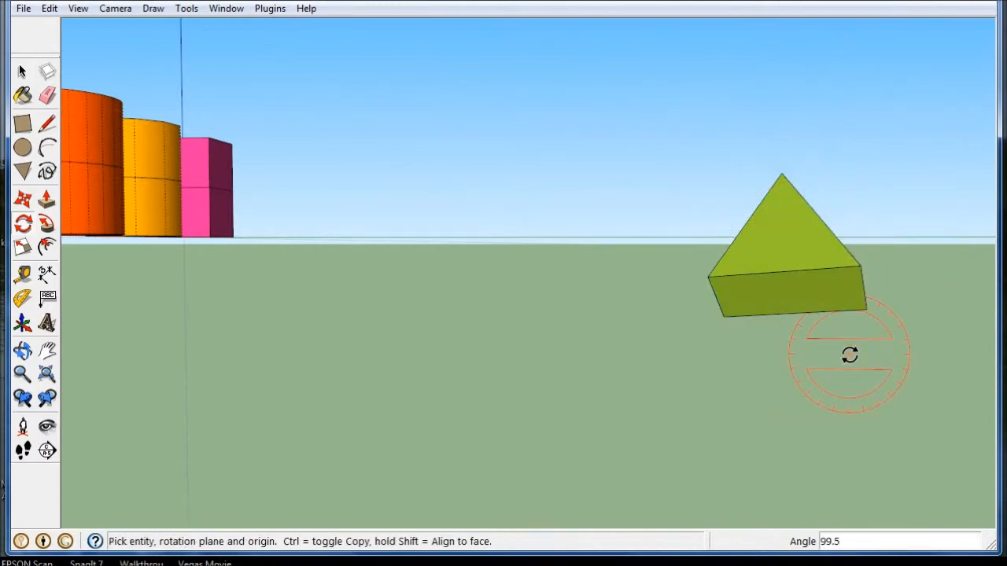
- Rotate the floating green prism around an axis parallel to the green axis so its triangular faces are level
middle_drag(850, 355, 429, 364)
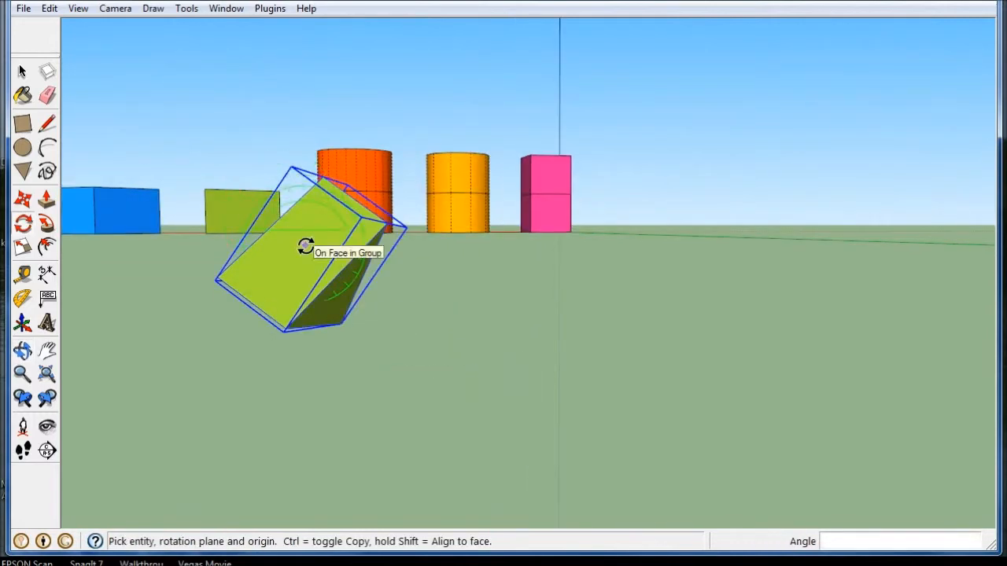
drag(305, 247, 368, 246)
click(535, 244)
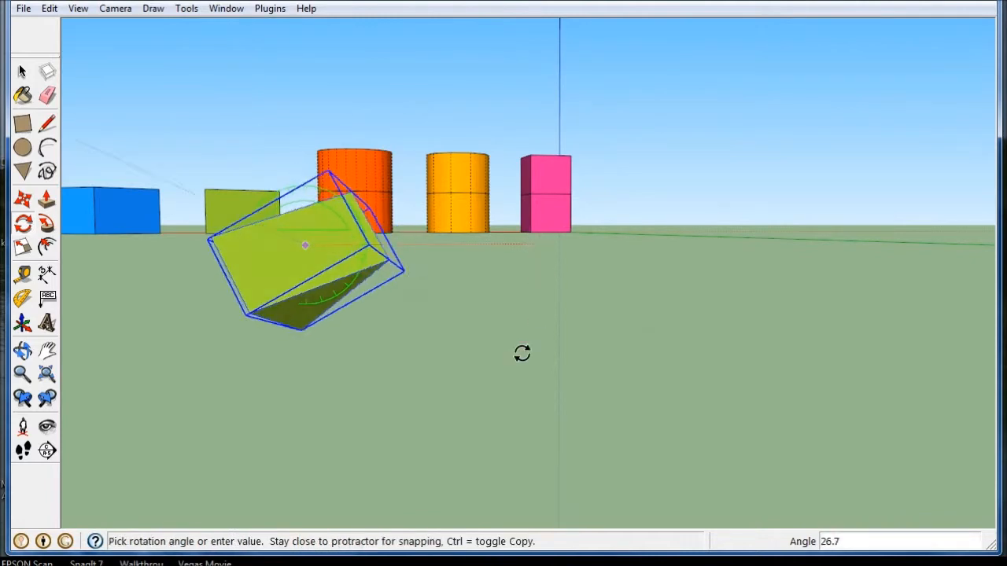
click(493, 383)
- Move the floating green prism by a bottom corner about 49' 2" onto a top corner of the green prism on the red axis
middle_drag(263, 301, 510, 350)
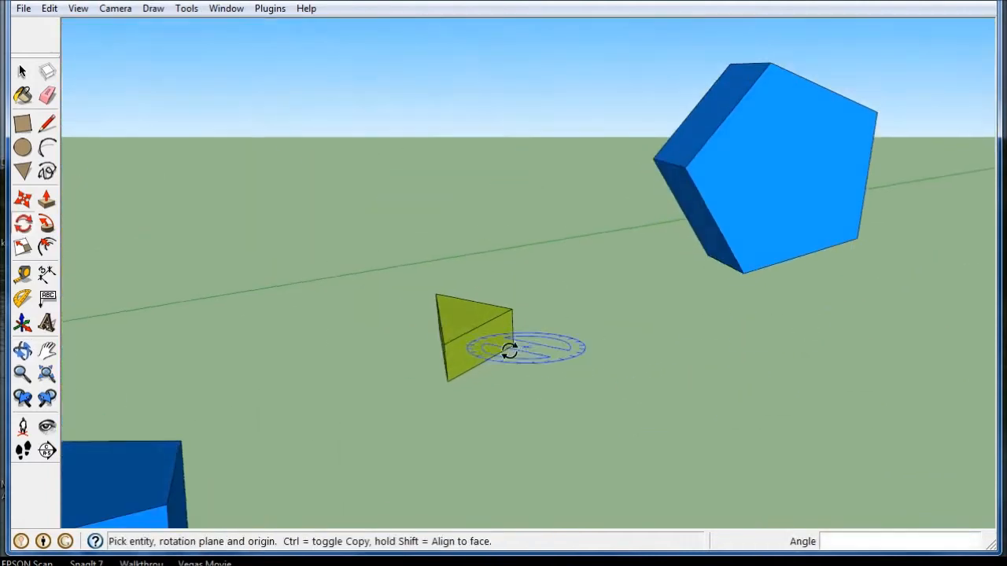
click(24, 202)
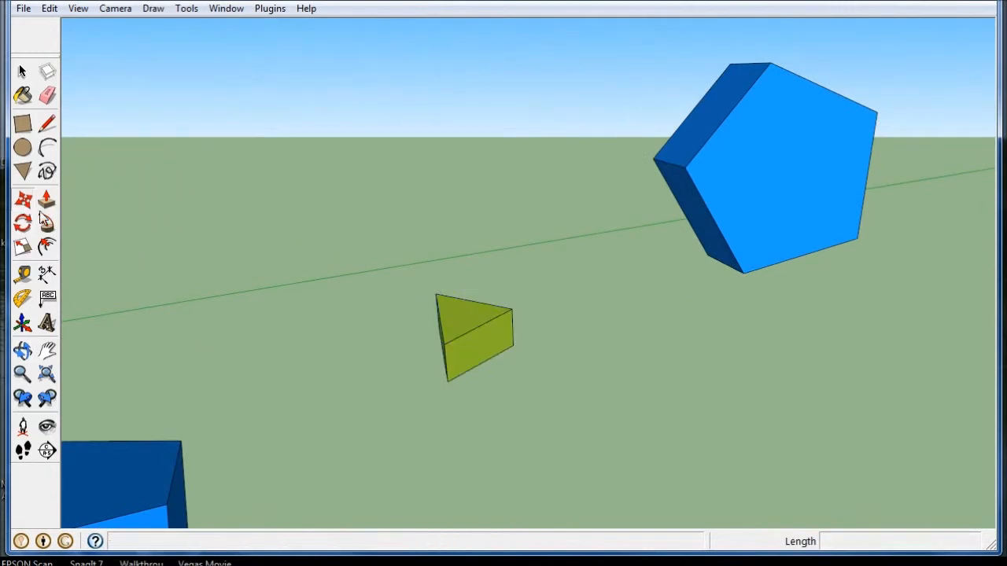
scroll(456, 374, up, 5)
middle_drag(454, 362, 489, 385)
click(476, 411)
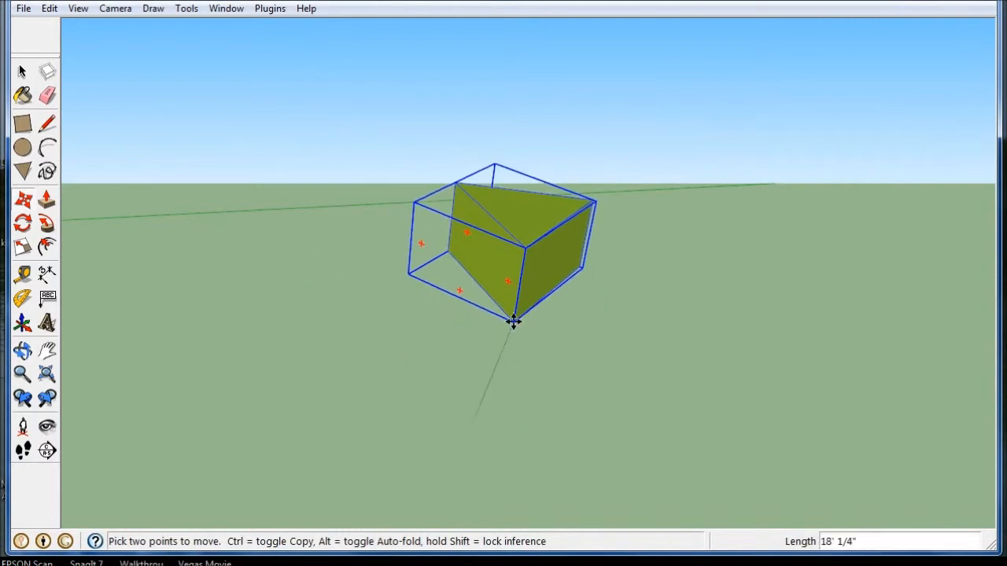
scroll(546, 294, down, 6)
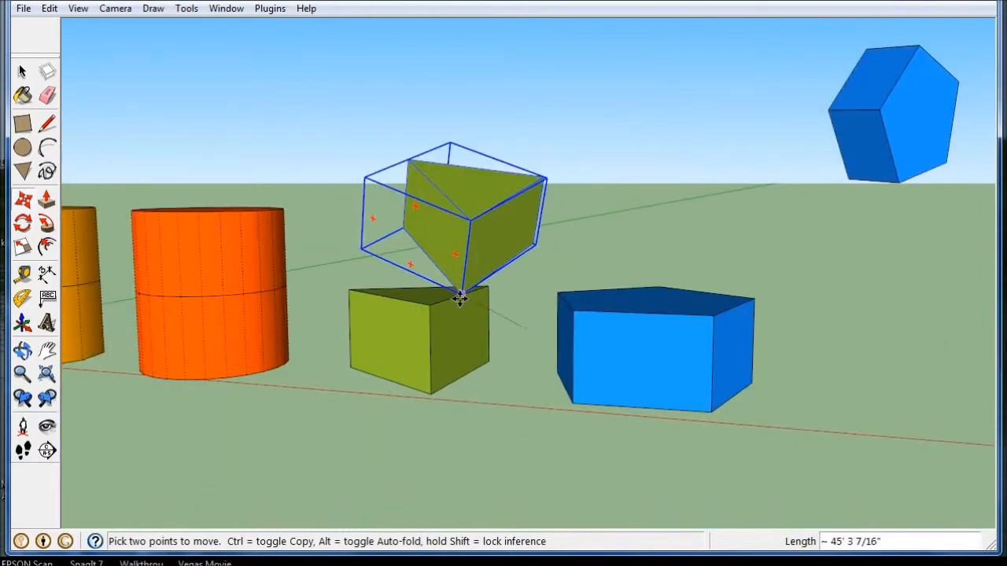
click(431, 304)
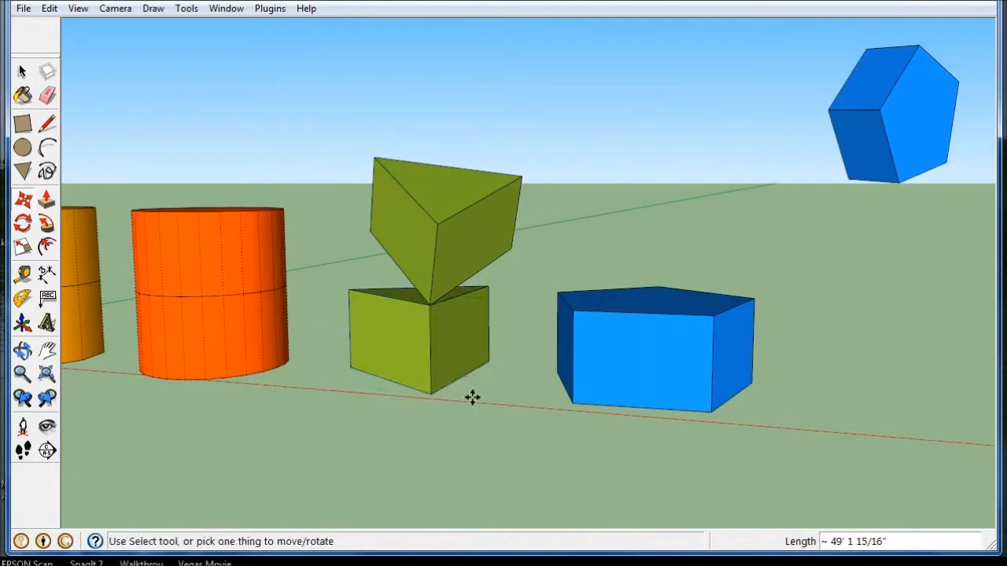
scroll(434, 366, up, 5)
middle_drag(447, 338, 512, 461)
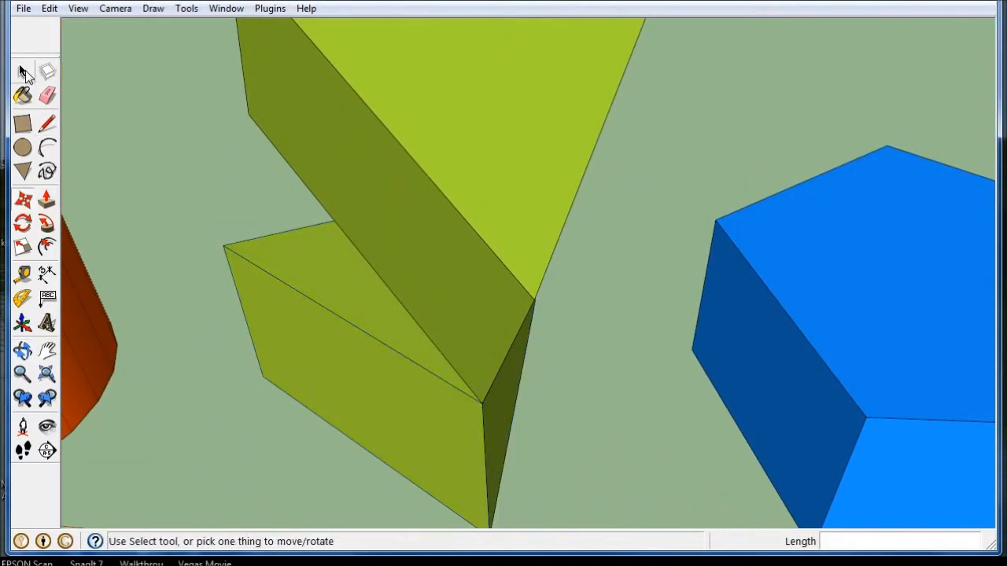
click(23, 73)
scroll(360, 244, down, 3)
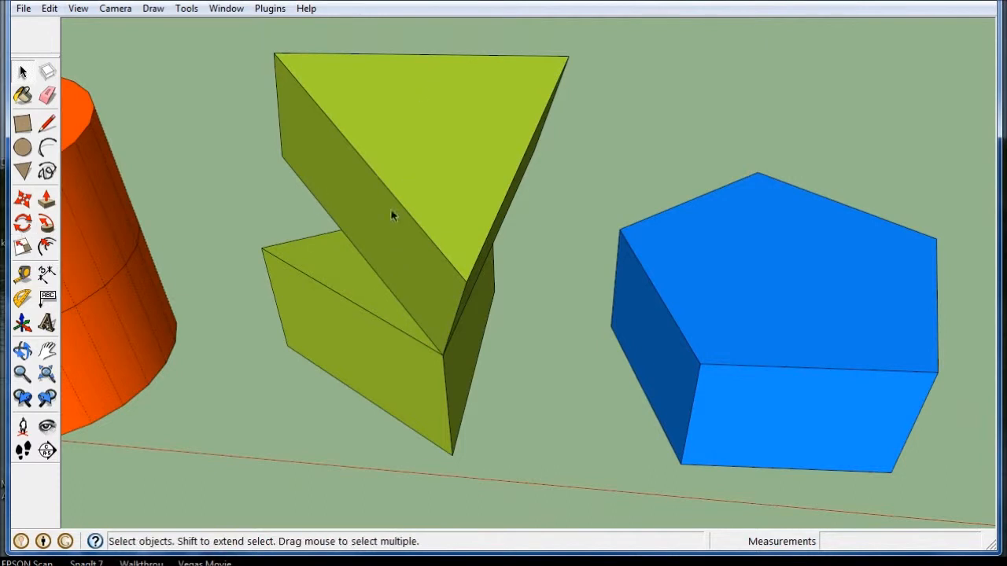
click(22, 224)
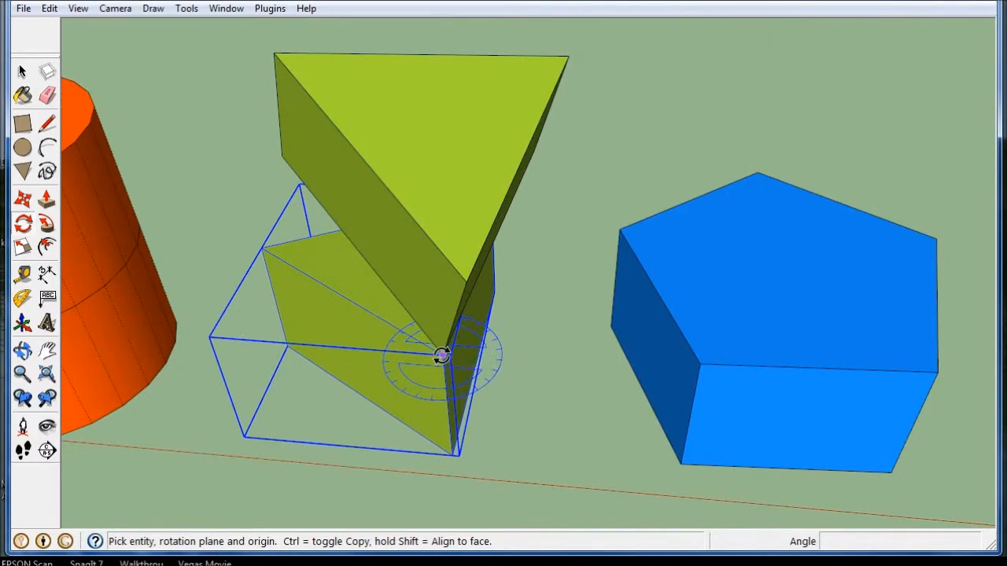
drag(442, 357, 429, 336)
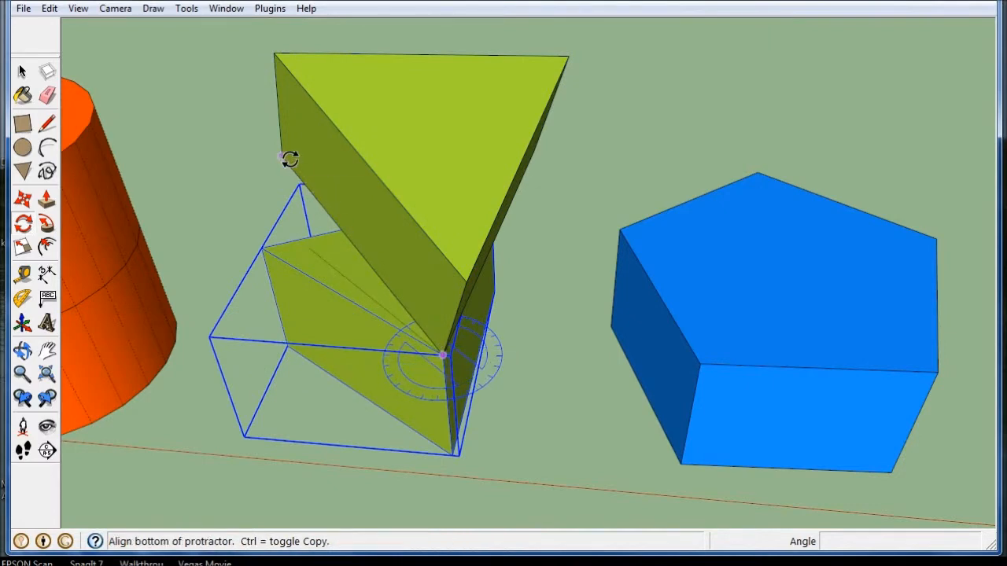
drag(290, 159, 283, 156)
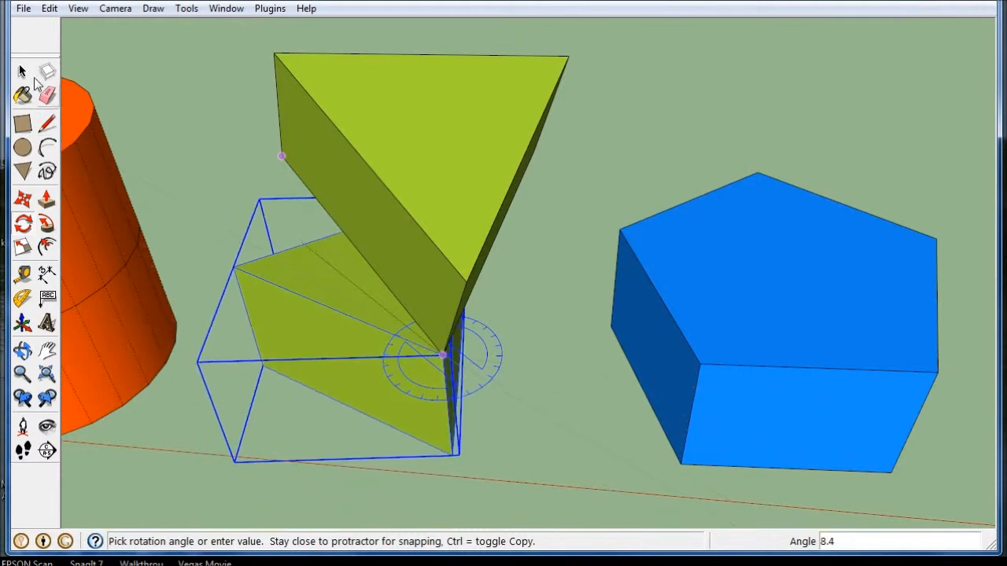
click(22, 72)
click(245, 171)
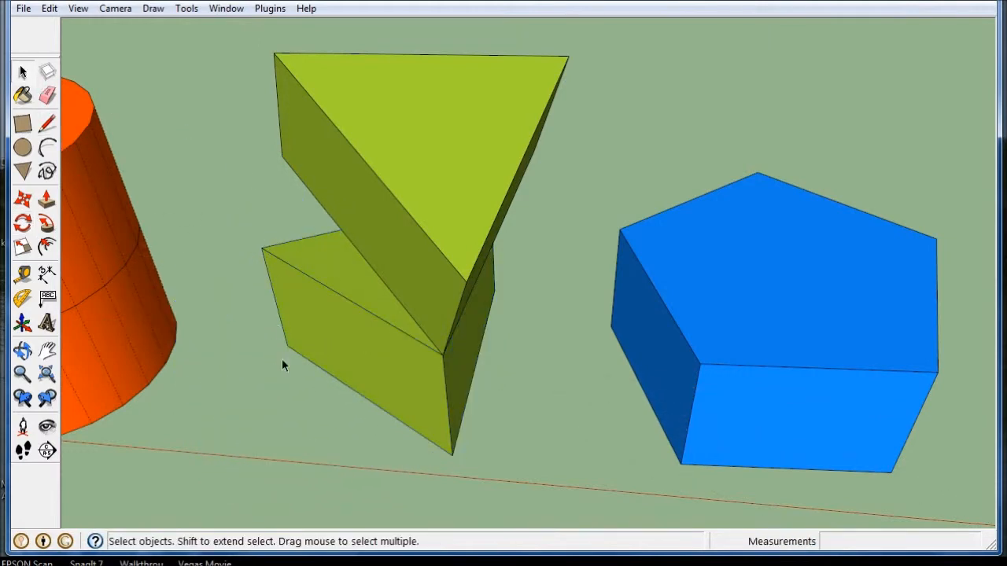
- Rotate the upper green prism about 8 degrees around a vertical axis at the shared corner, lining its side up with the lower prism's
click(410, 138)
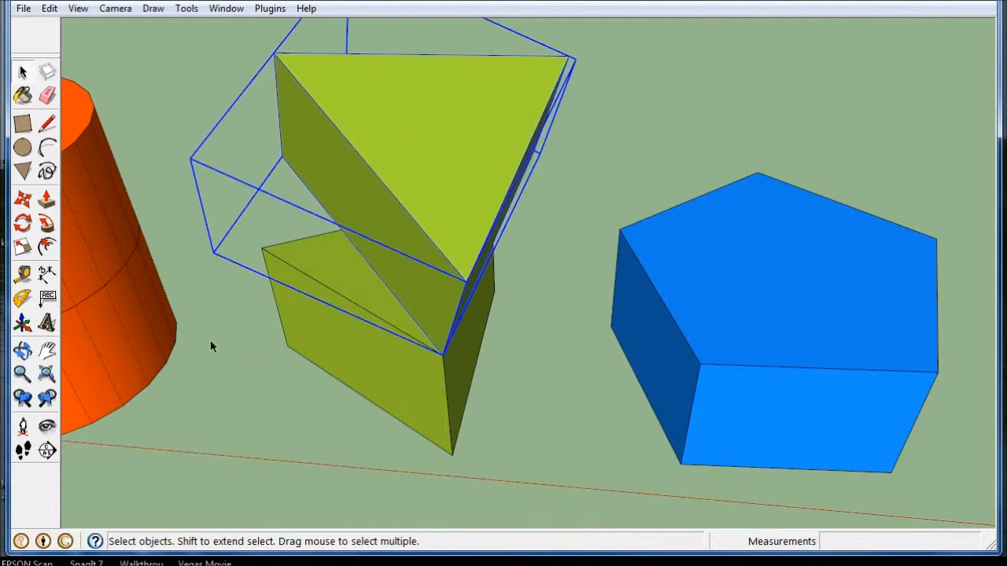
click(24, 224)
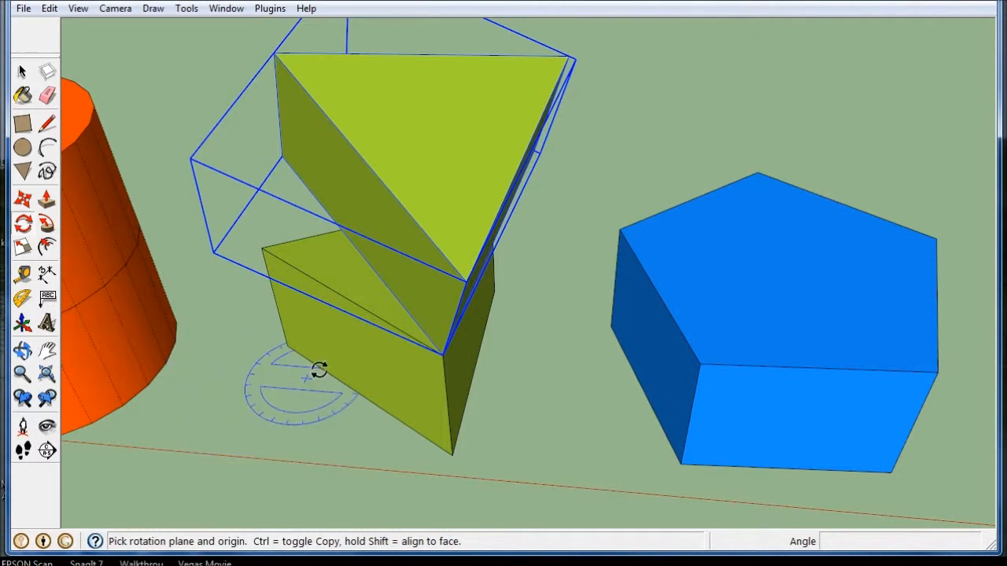
click(440, 355)
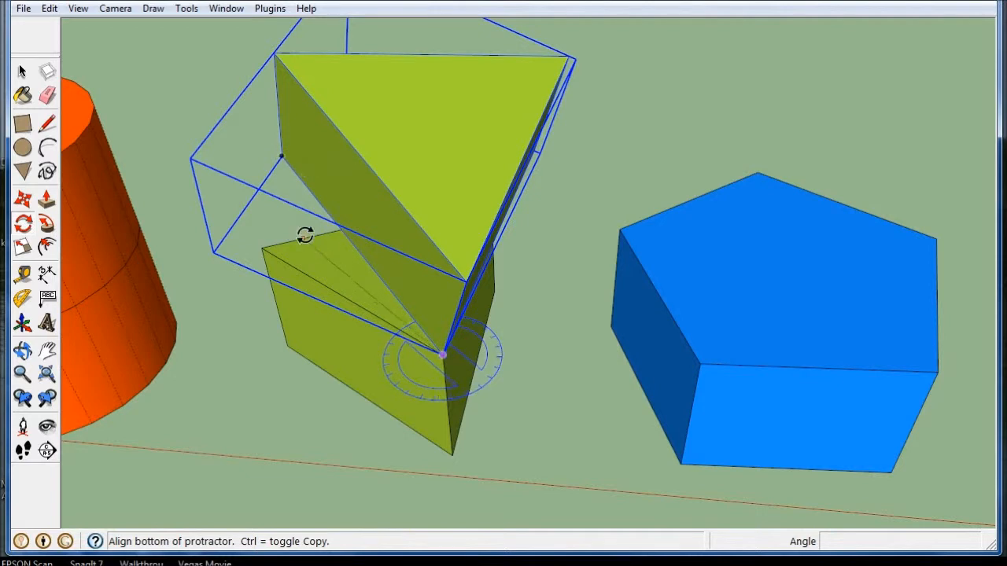
click(282, 157)
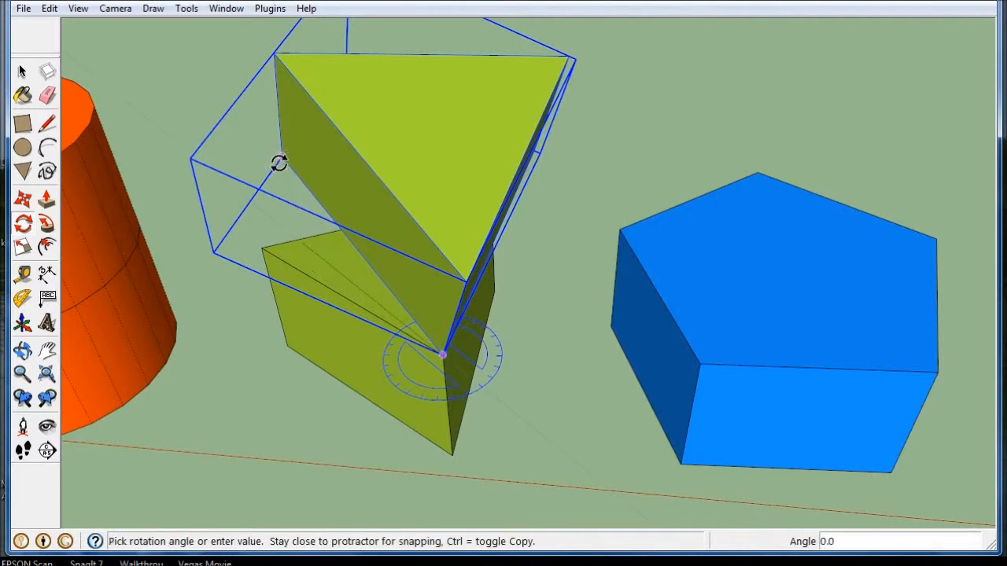
click(267, 250)
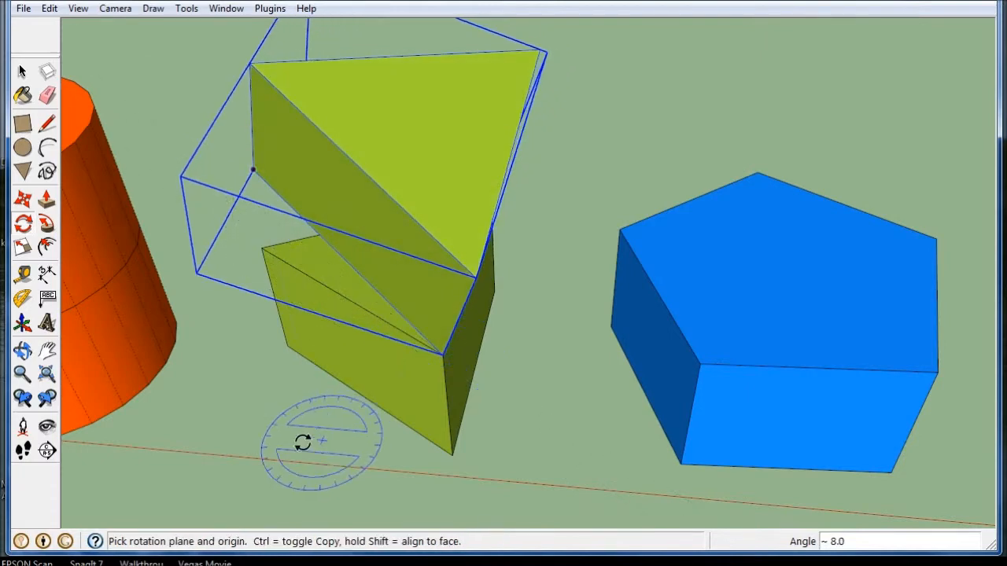
- Rotate the upper green prism about 24.3 degrees around the shared corner, in the lower prism's side-face plane, so their side edges meet
middle_drag(299, 441, 263, 225)
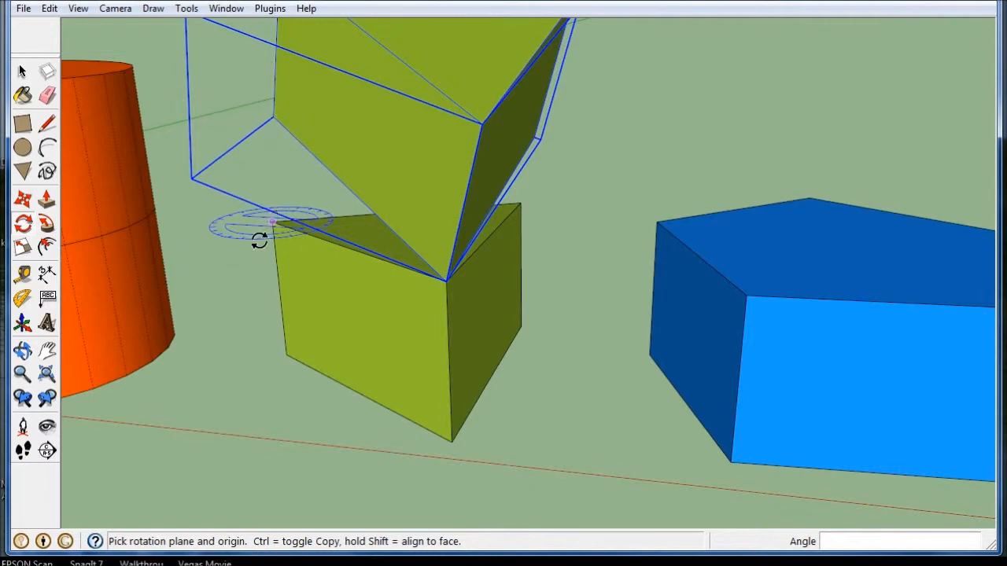
middle_drag(258, 238, 271, 353)
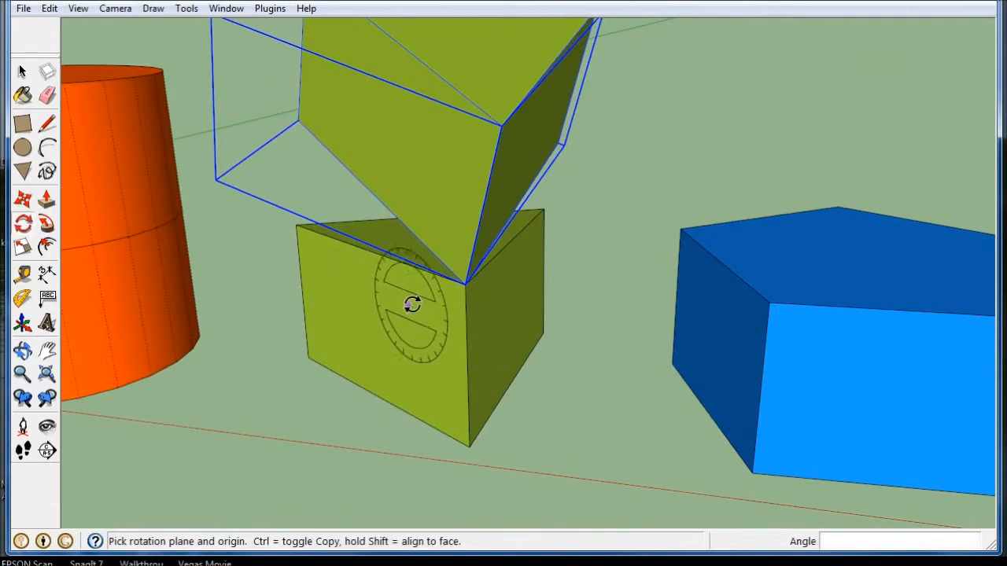
click(464, 286)
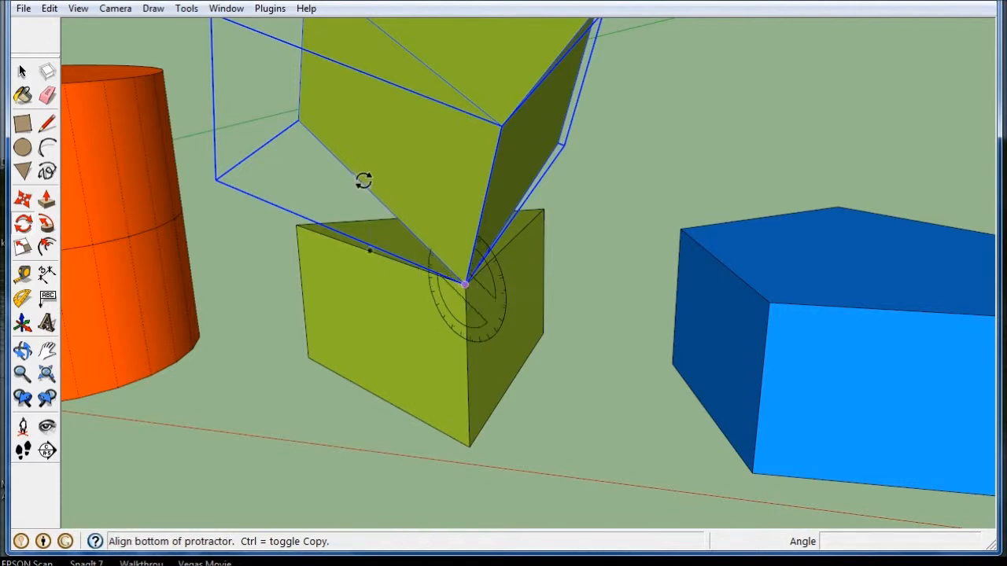
click(303, 125)
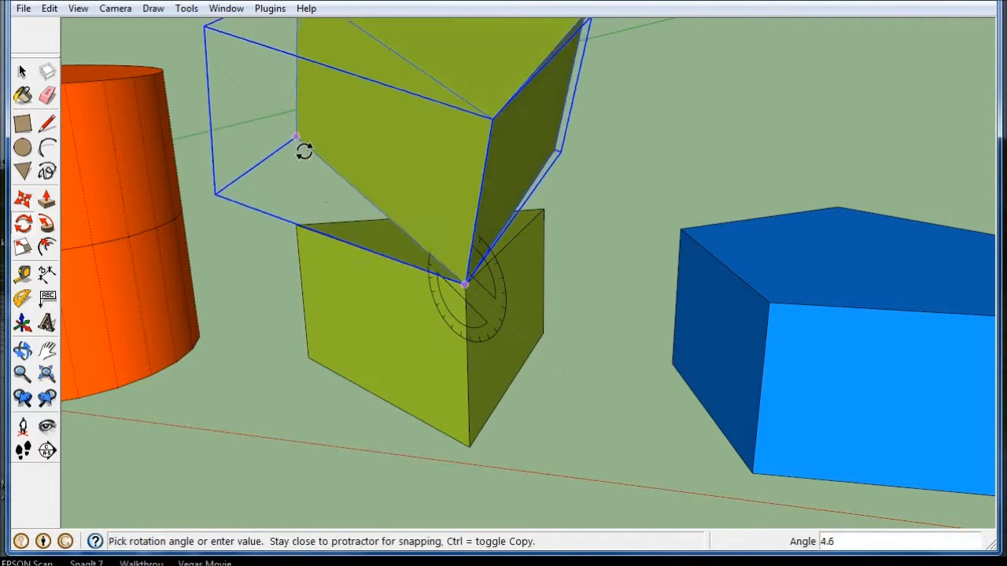
click(306, 227)
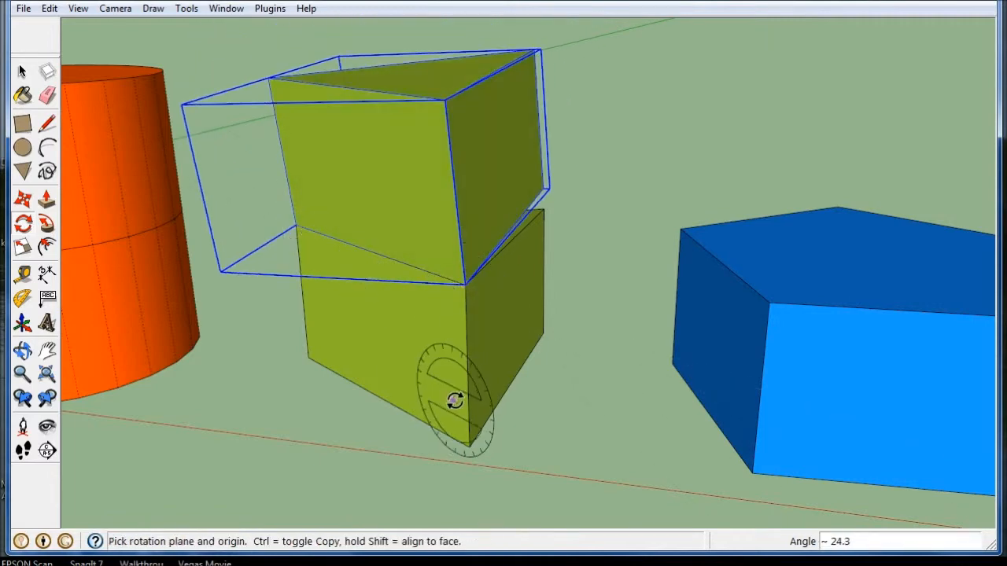
middle_drag(451, 400, 428, 364)
scroll(473, 330, up, 3)
middle_drag(539, 292, 580, 296)
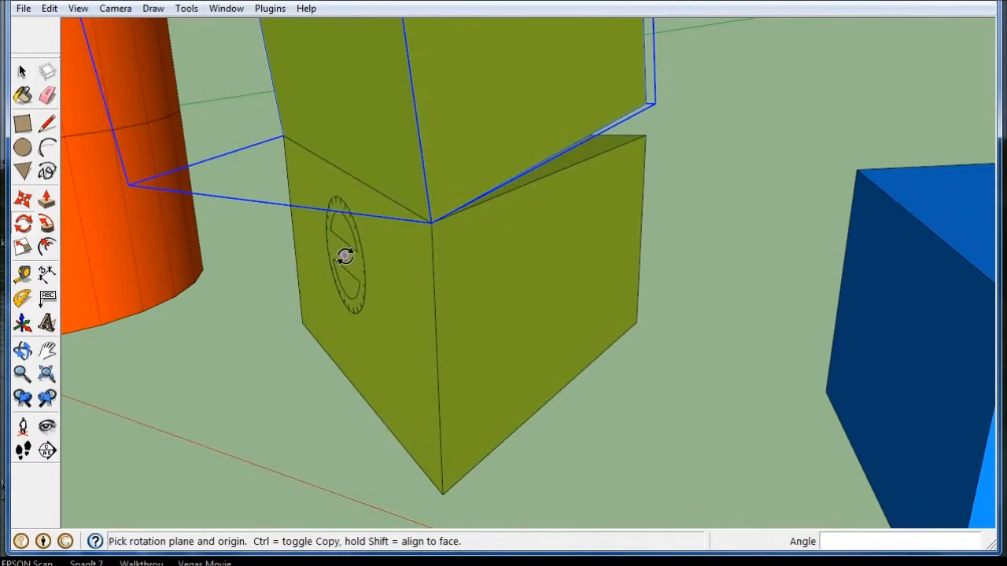
middle_drag(398, 533, 202, 354)
middle_drag(535, 244, 530, 288)
scroll(530, 288, up, 2)
scroll(515, 321, up, 1)
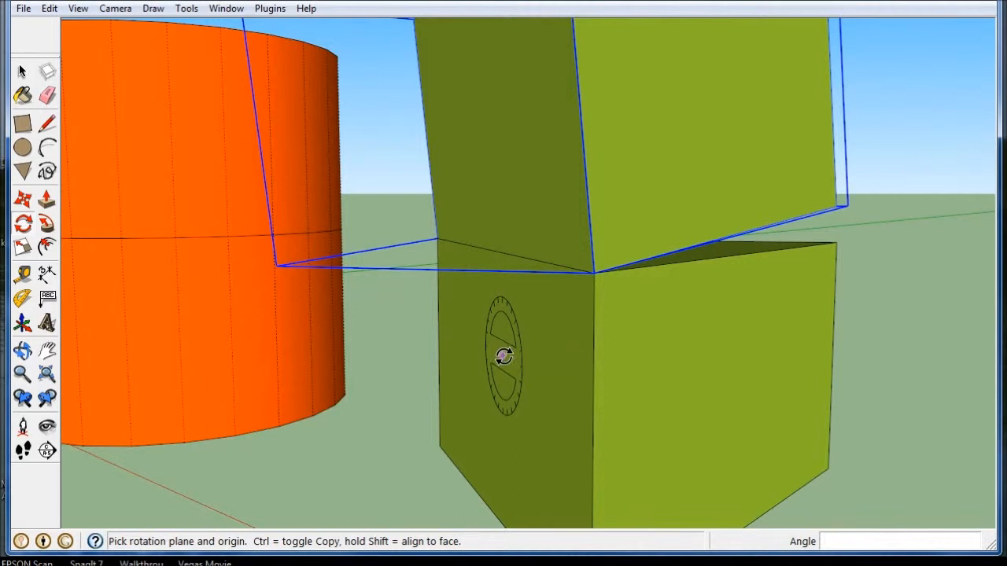
click(497, 253)
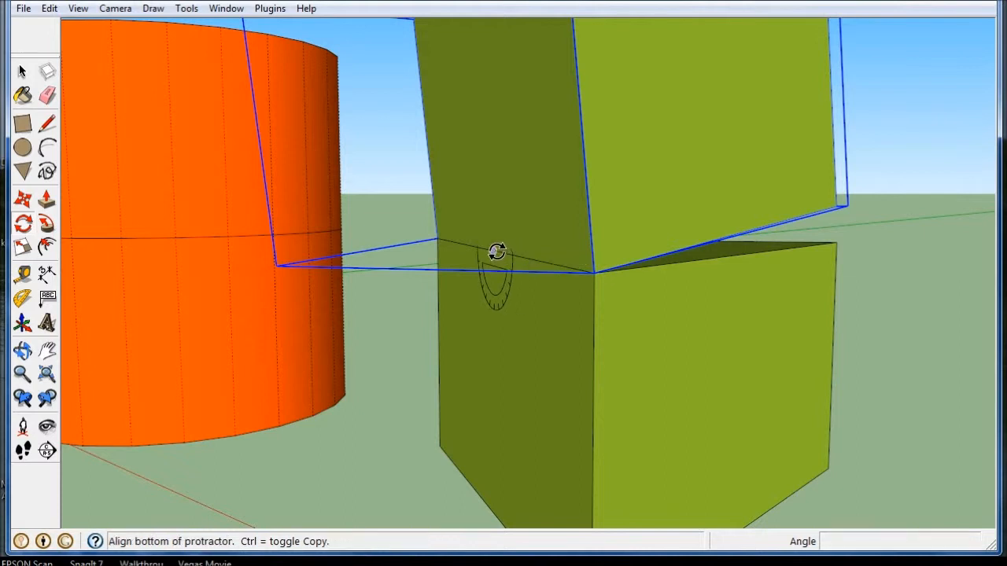
click(596, 273)
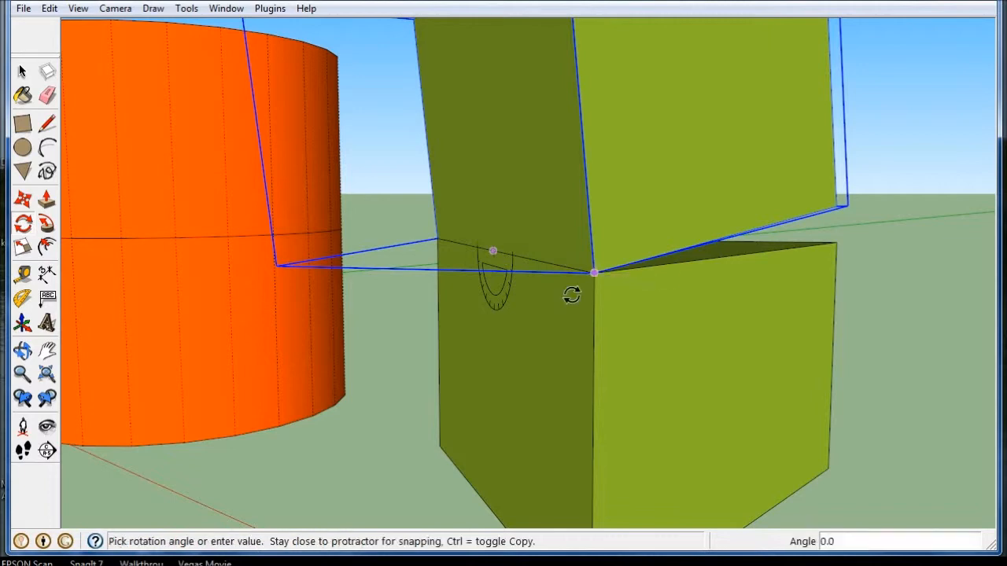
key(space)
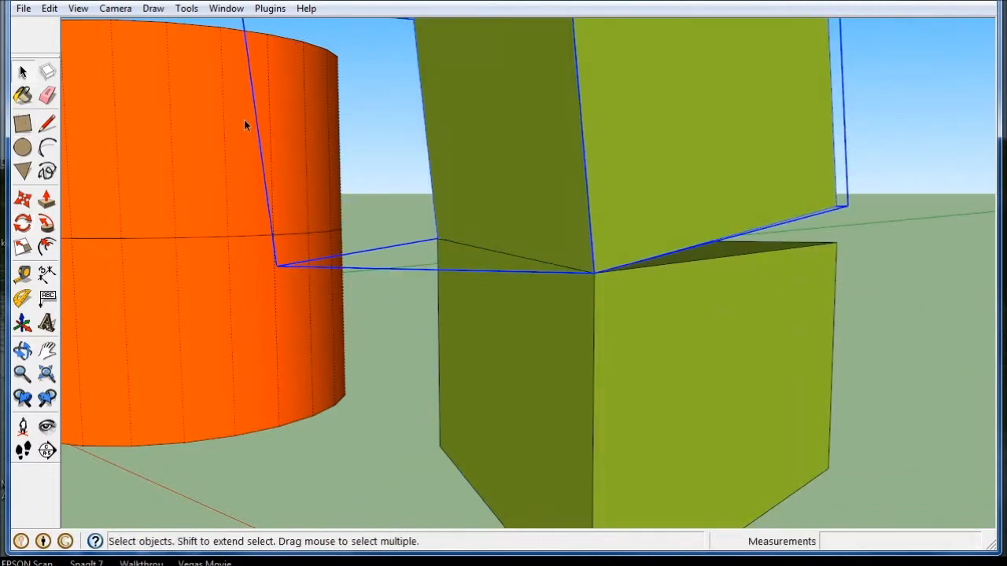
- Rotate the upper green prism around the shared edge until its raised bottom corner meets the lower prism's matching top corner
click(411, 154)
click(501, 129)
click(22, 225)
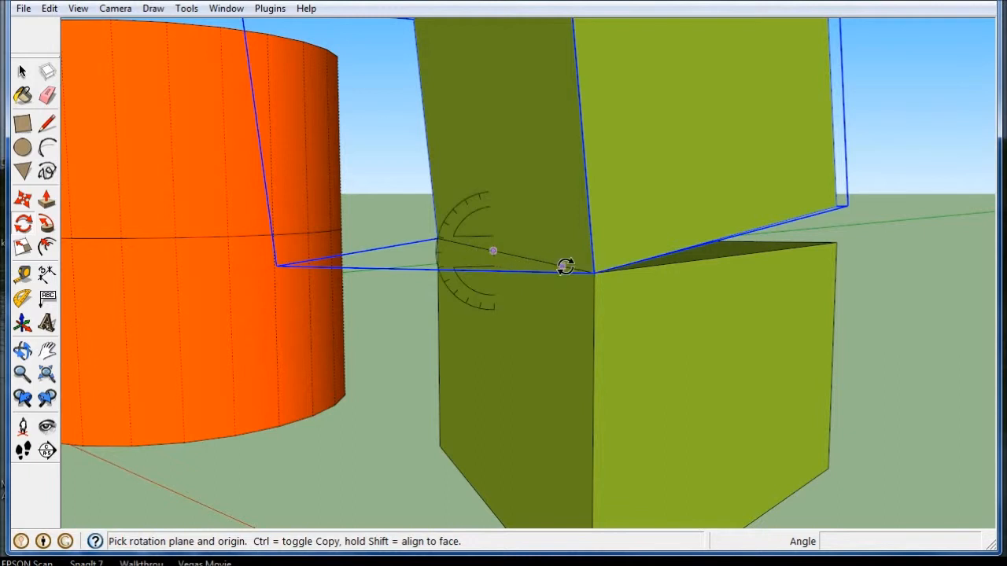
middle_drag(506, 301, 657, 287)
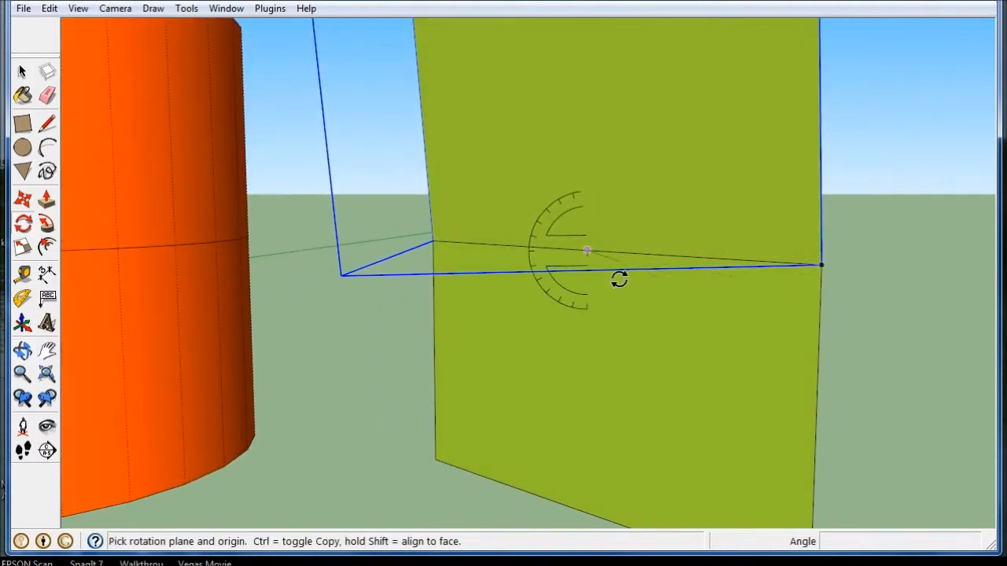
middle_drag(618, 279, 760, 288)
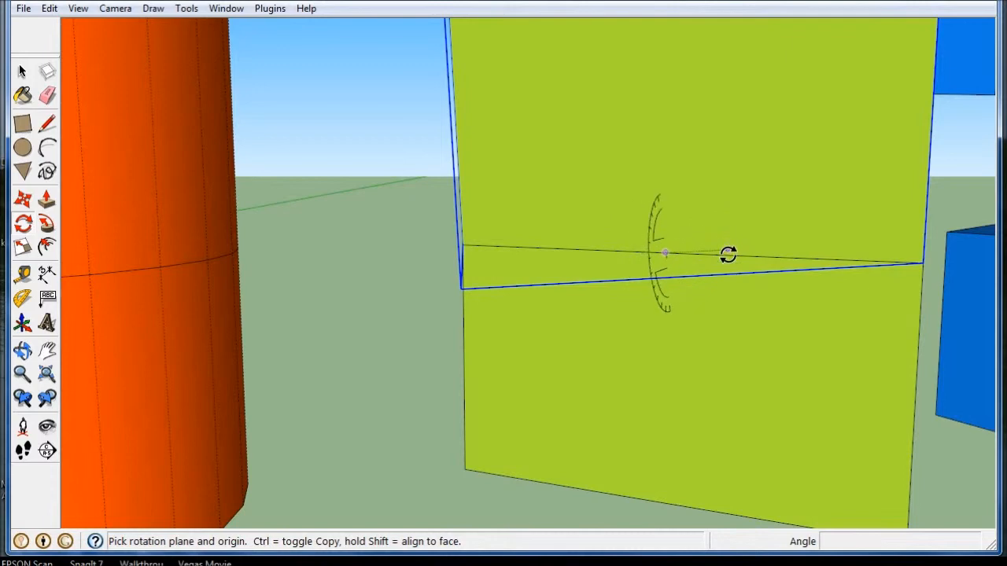
click(923, 264)
middle_drag(928, 270, 417, 297)
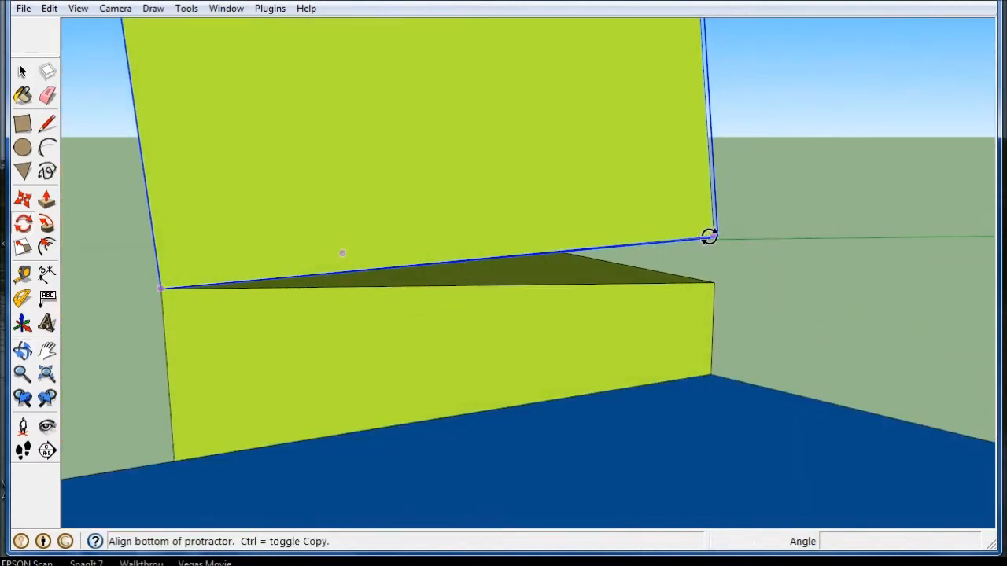
middle_drag(709, 238, 602, 194)
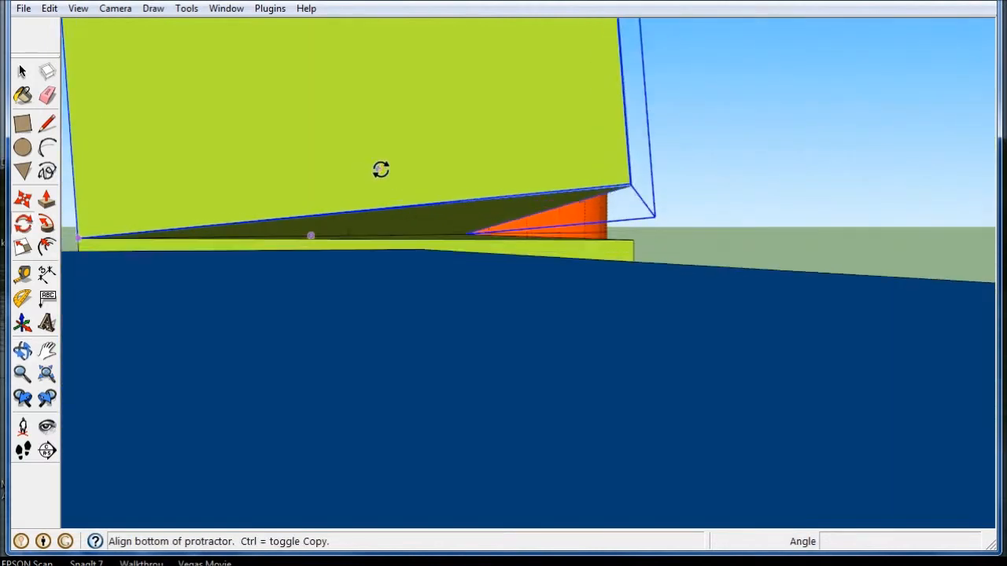
scroll(386, 177, up, 2)
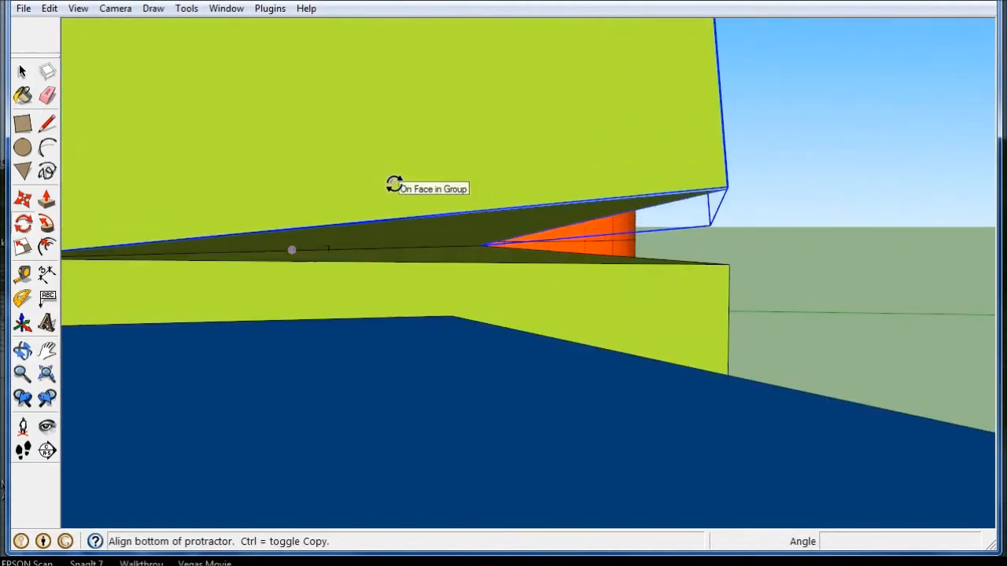
click(724, 189)
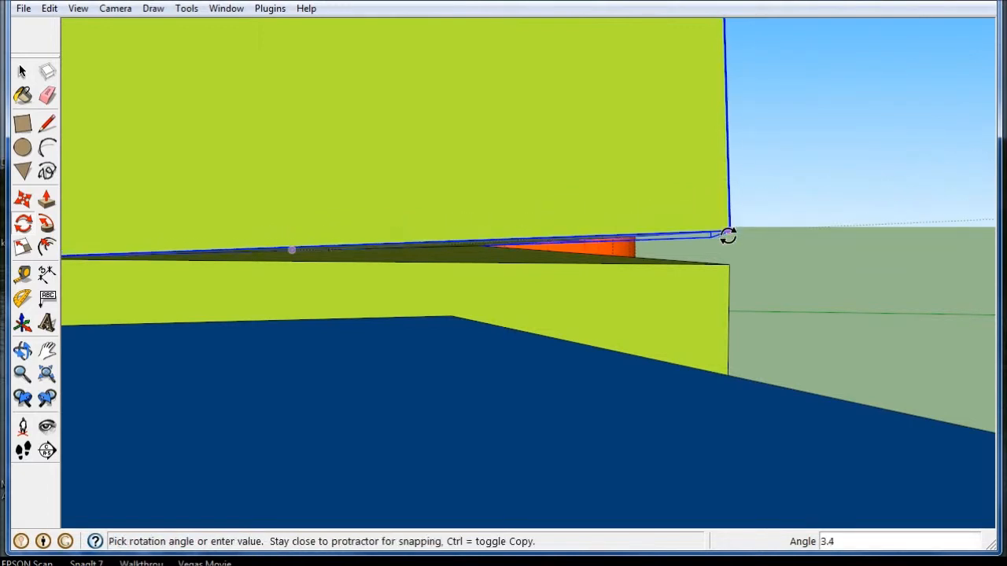
click(726, 266)
- Deselect the upper green prism and examine the seam between the stacked green prisms from several sides
scroll(789, 241, down, 5)
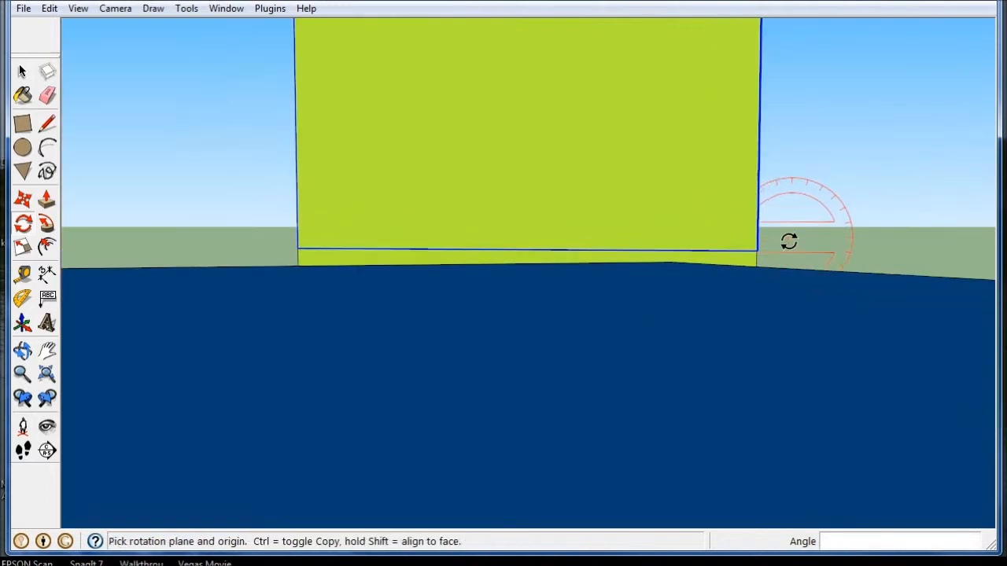
middle_drag(398, 164, 540, 382)
scroll(123, 168, down, 3)
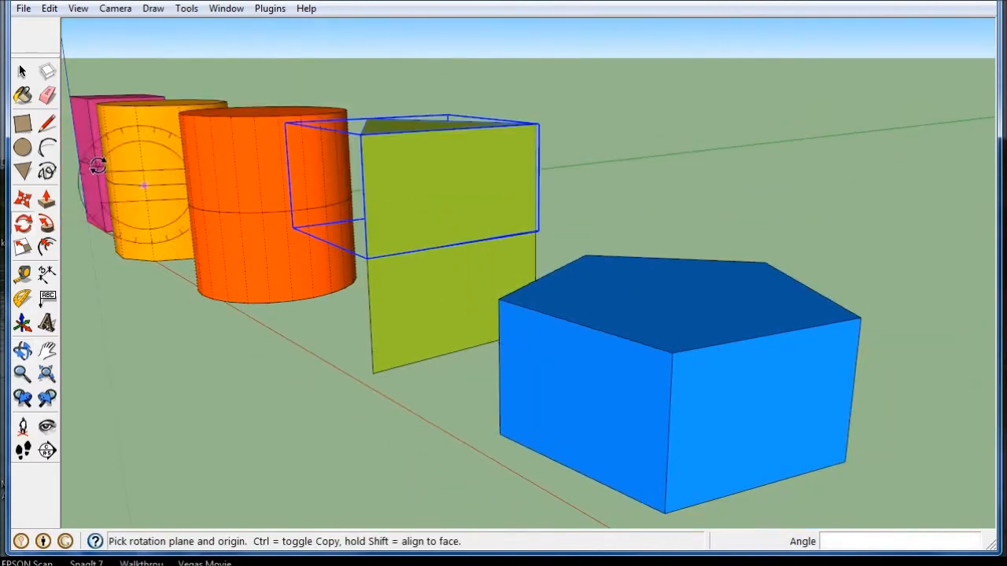
key(space)
middle_drag(144, 189, 404, 276)
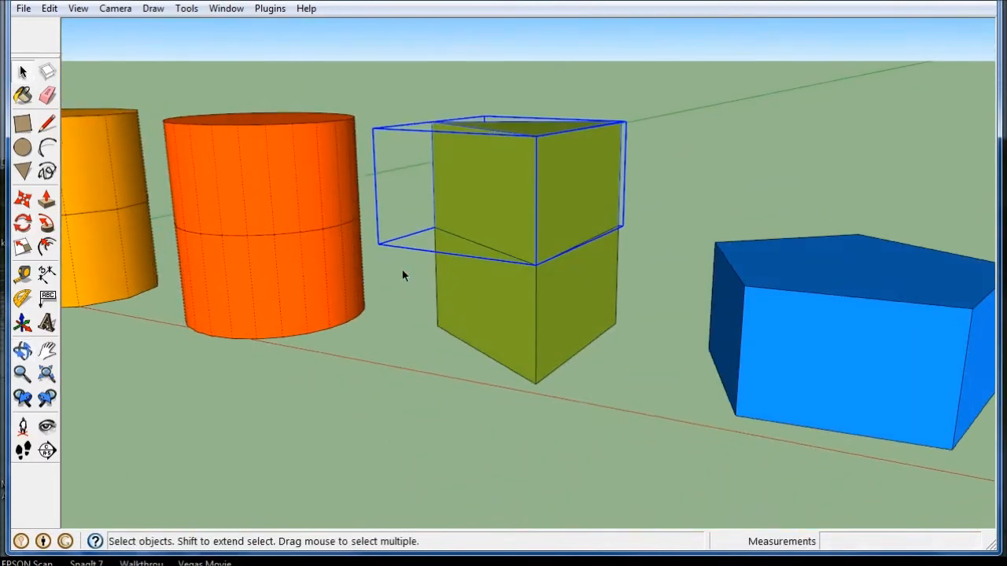
click(404, 276)
scroll(472, 252, up, 3)
scroll(484, 246, up, 2)
middle_drag(634, 250, 528, 223)
scroll(402, 171, down, 3)
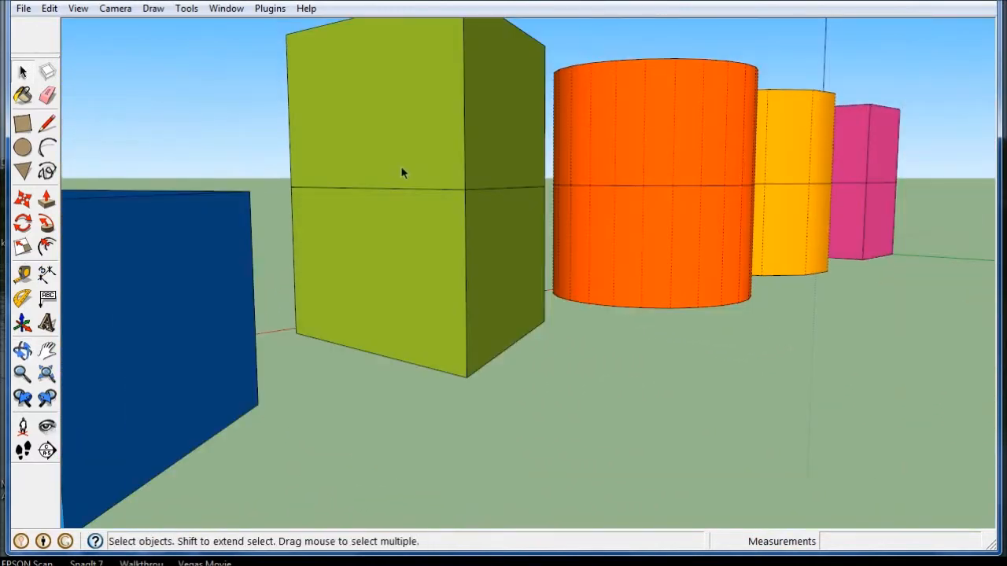
middle_drag(393, 199, 621, 272)
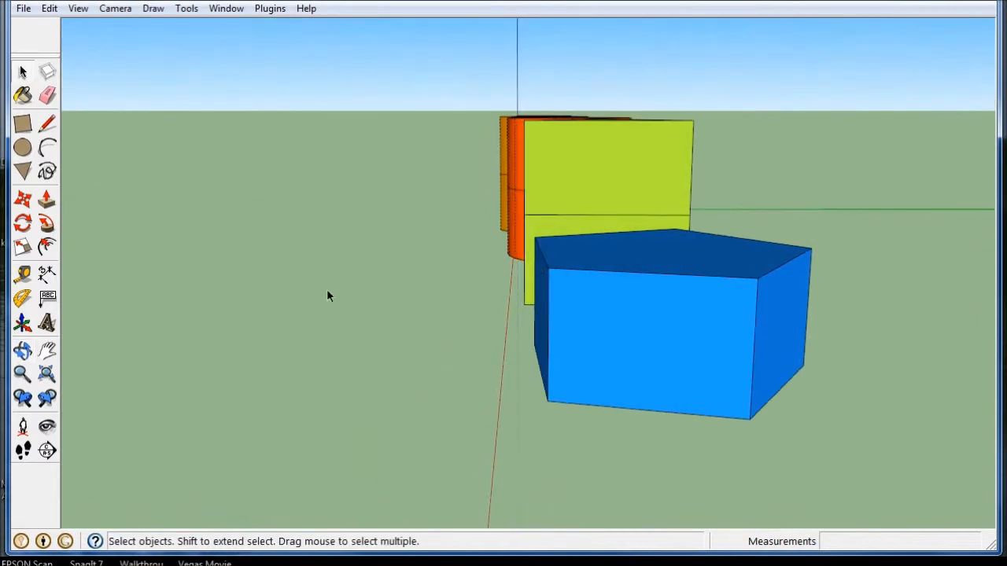
- Rotate the floating blue pentagonal prism around an axis parallel to the green axis, using the red direction as the rotation baseline
scroll(324, 297, down, 3)
middle_drag(451, 295, 379, 240)
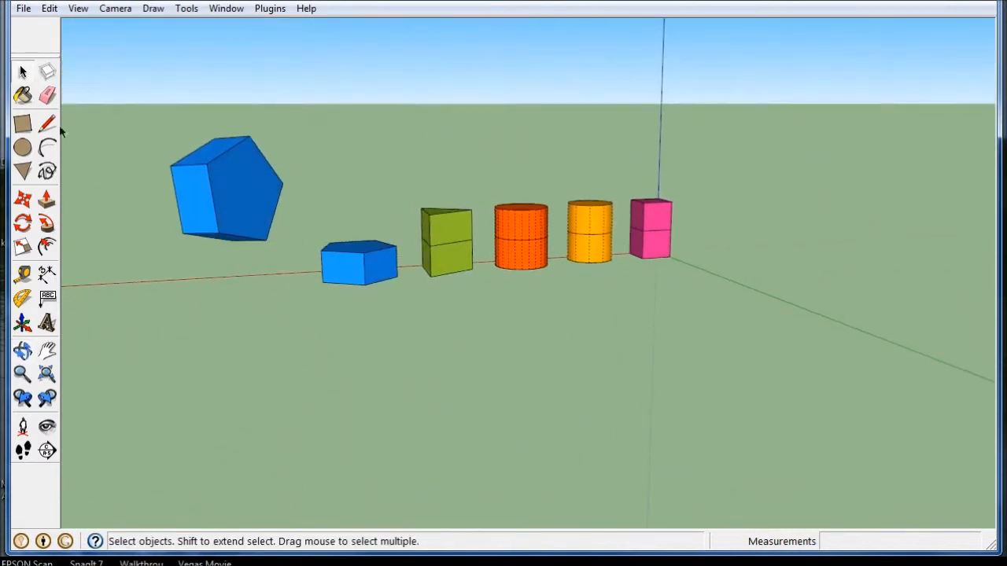
click(23, 226)
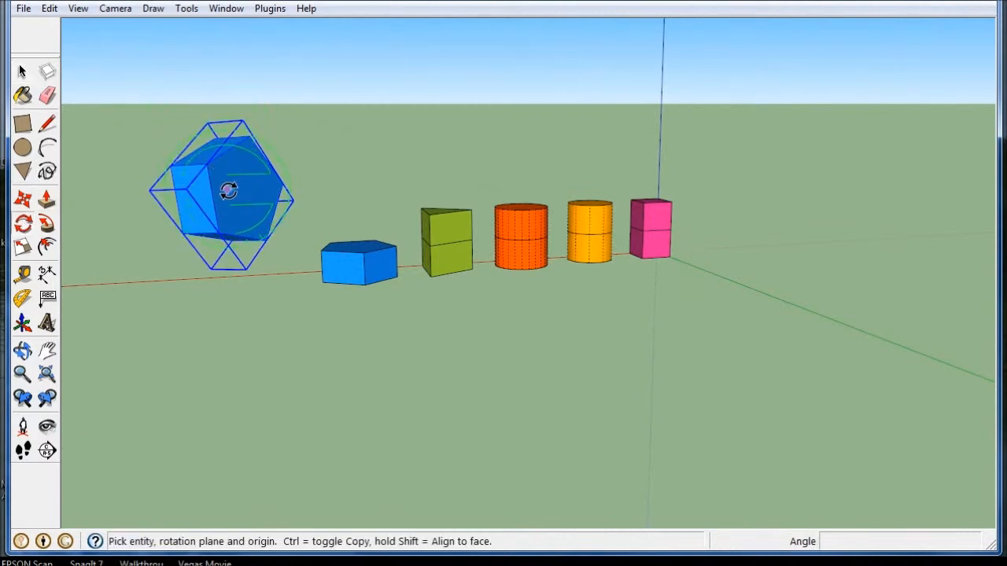
drag(227, 191, 288, 197)
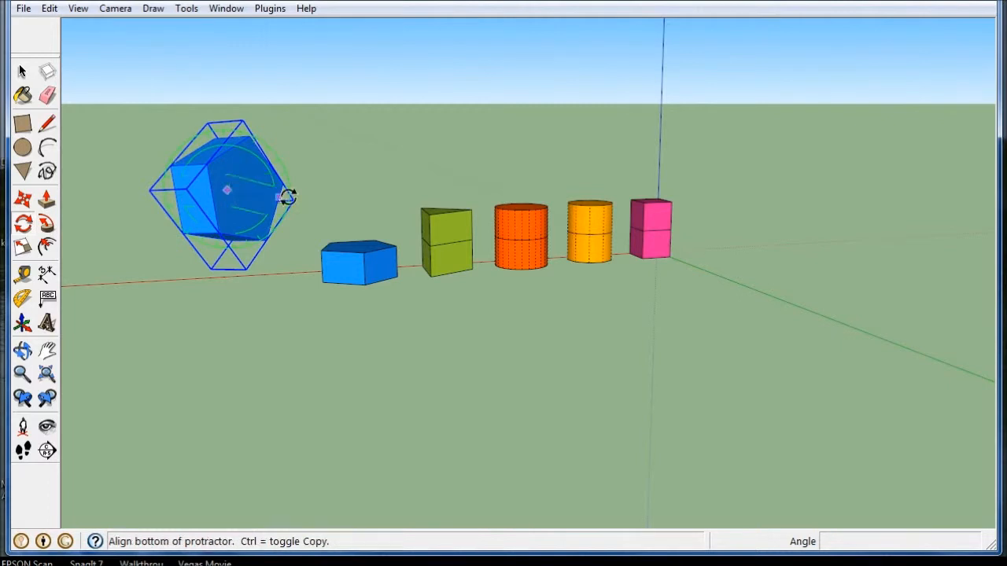
click(400, 185)
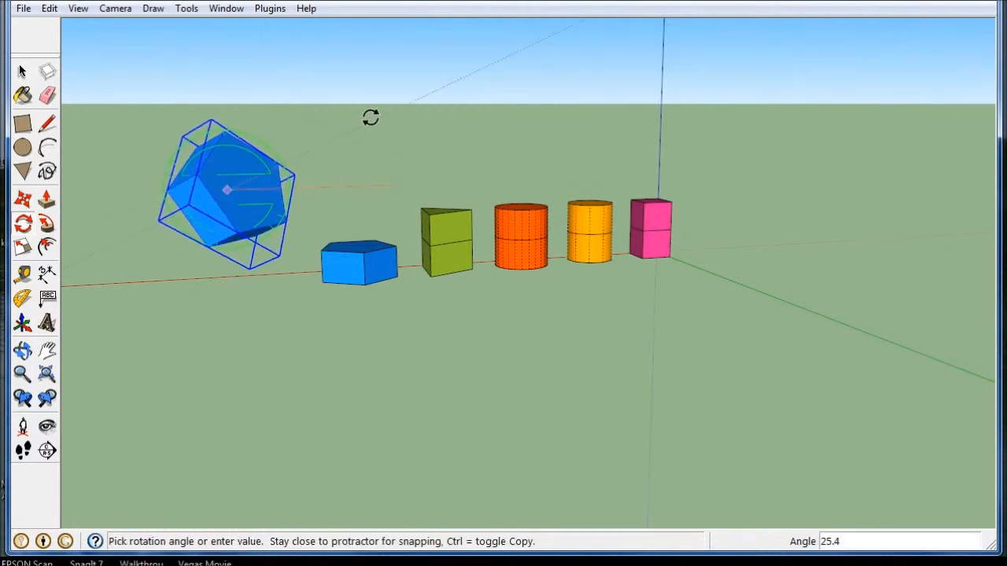
click(219, 64)
- Rotate the floating blue prism around an axis parallel to the red axis until its pentagonal faces lie roughly level
middle_drag(147, 197, 542, 236)
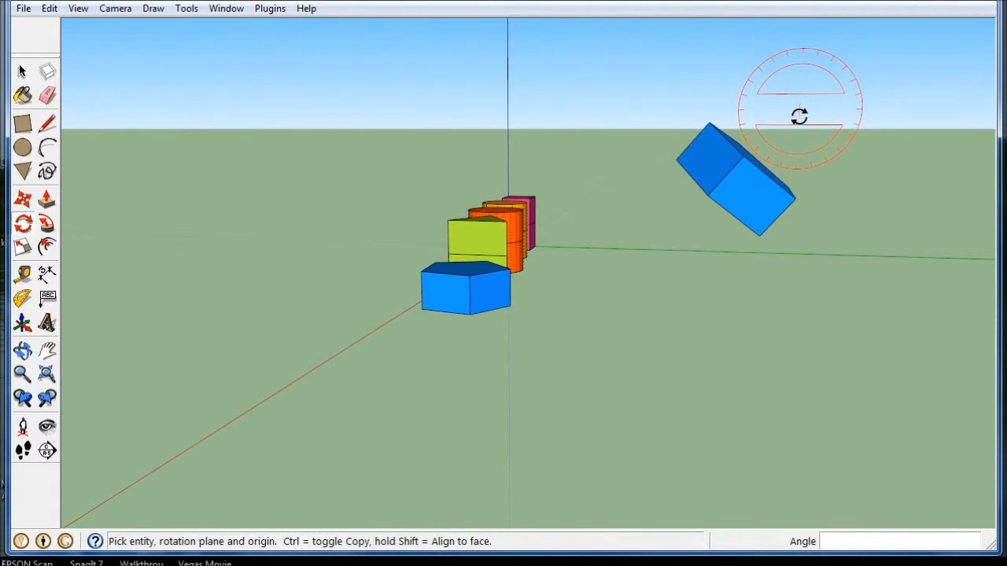
click(733, 182)
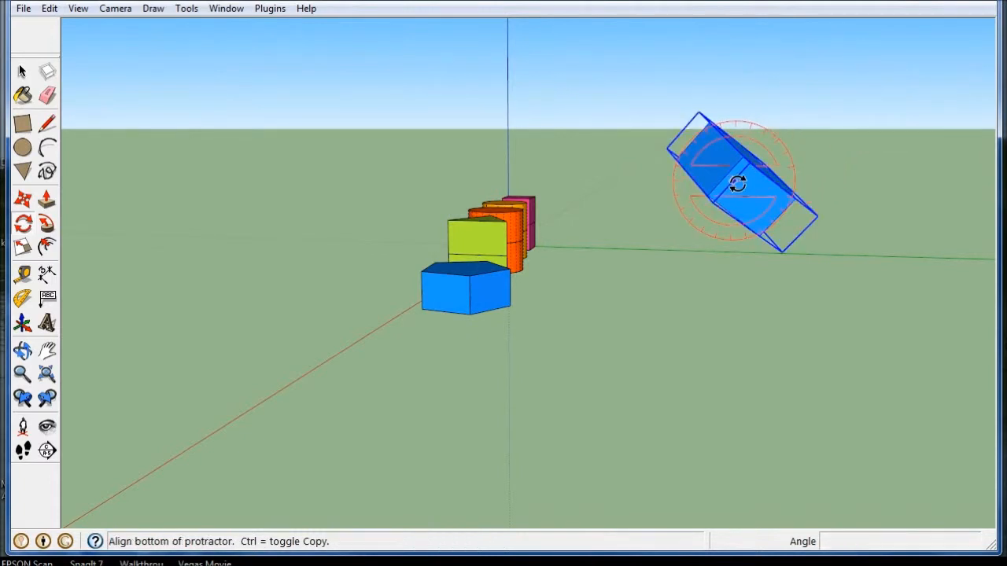
click(915, 185)
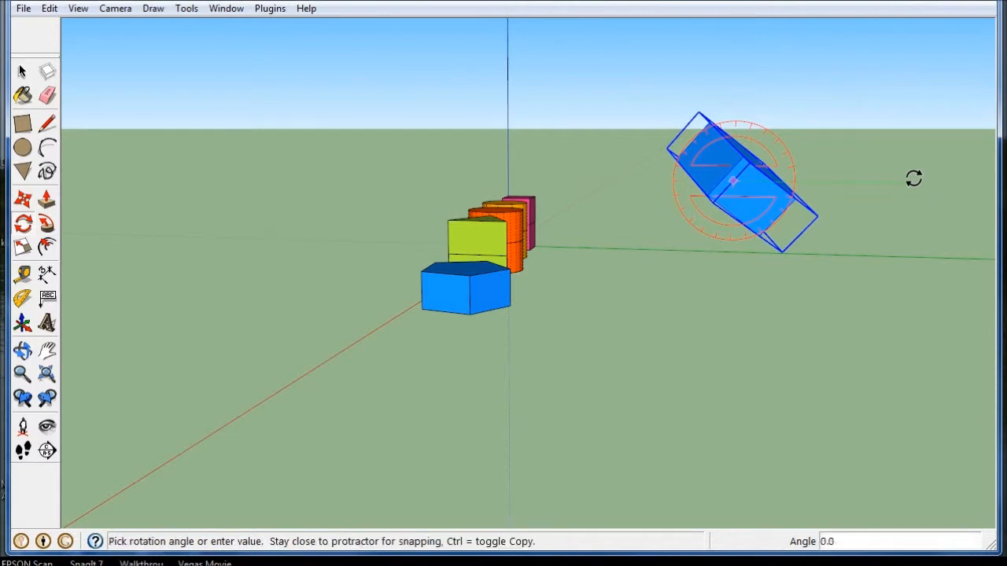
click(836, 92)
- Move the floating blue prism so its nearest bottom corner sits on the matching top corner of the blue prism on the ground
middle_drag(818, 118, 641, 341)
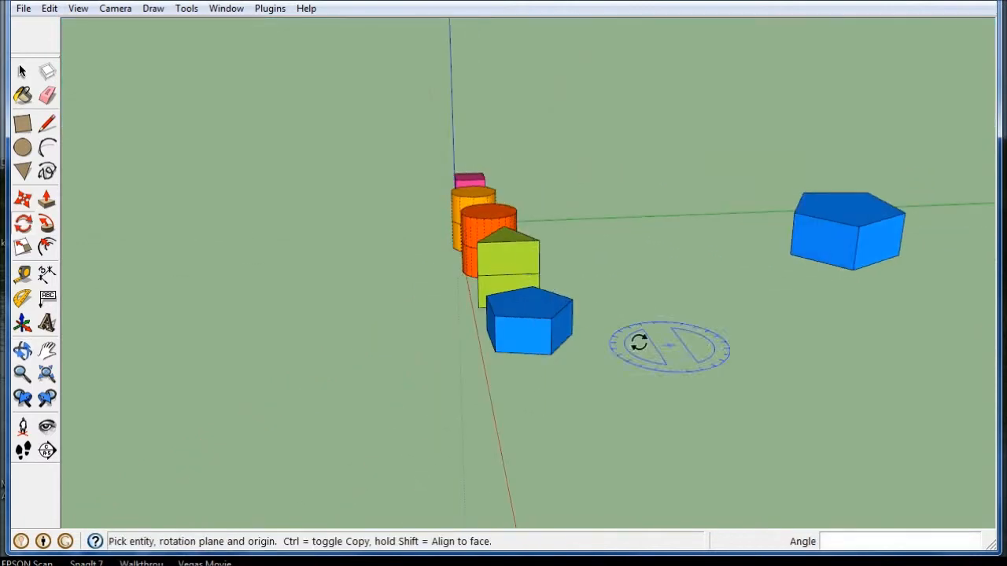
click(22, 200)
drag(854, 268, 495, 316)
middle_drag(495, 317, 893, 308)
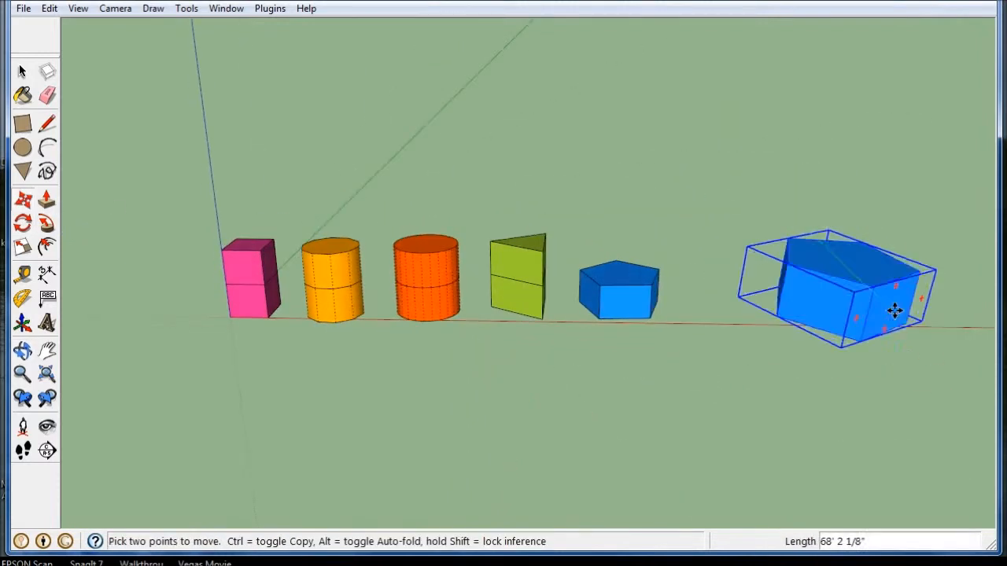
middle_drag(650, 266, 364, 288)
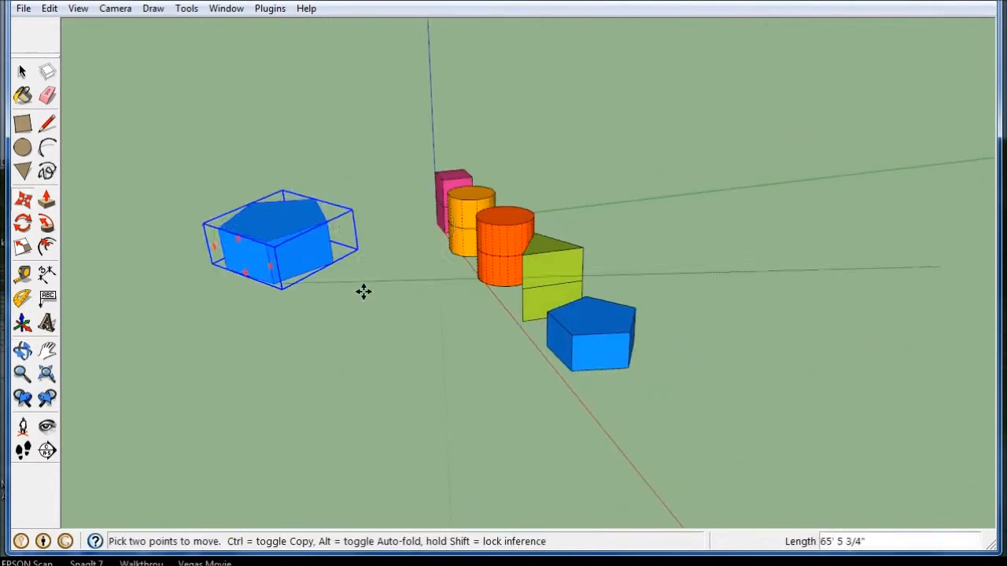
click(572, 335)
scroll(591, 375, up, 7)
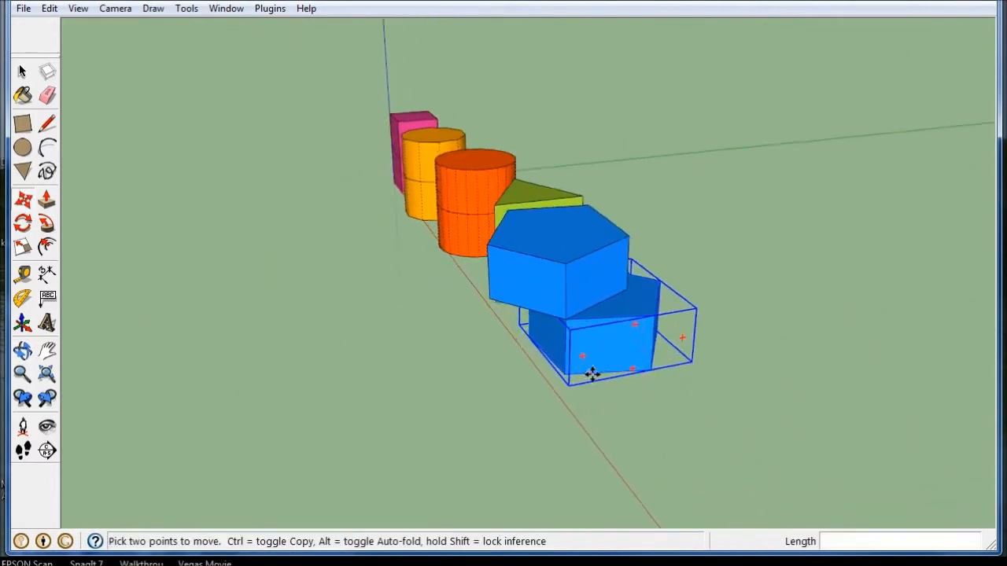
- Rotate the upper blue prism about 35.7 degrees around a vertical axis at the shared corner, lining its side up with the lower prism's
middle_drag(724, 343, 498, 451)
scroll(499, 452, down, 5)
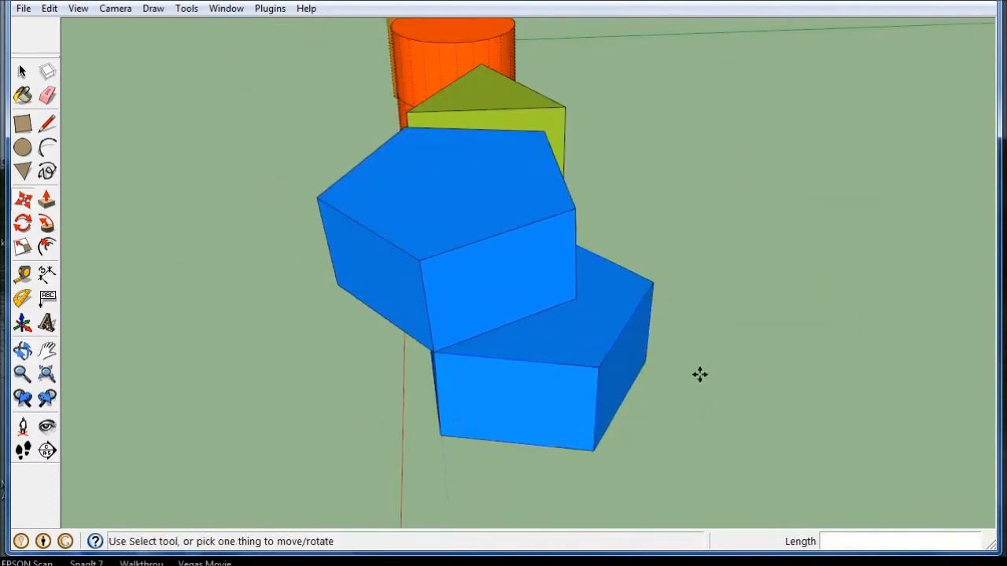
middle_drag(700, 373, 608, 388)
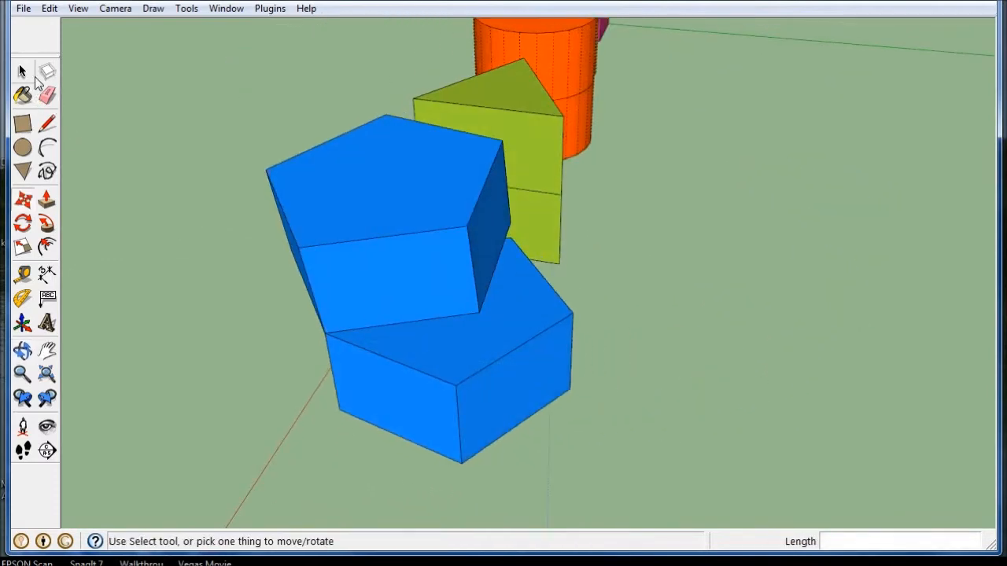
click(22, 72)
click(320, 188)
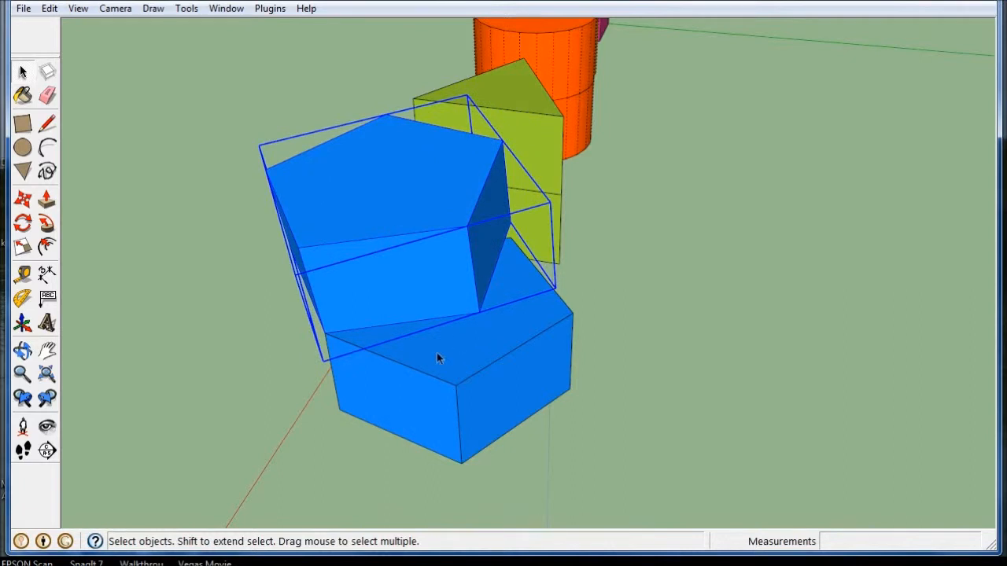
click(23, 225)
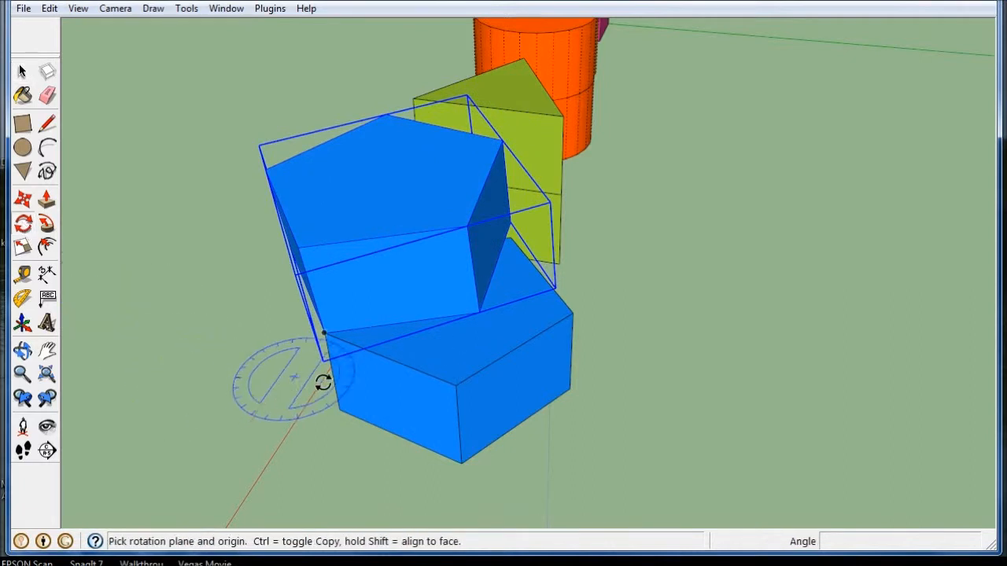
click(325, 333)
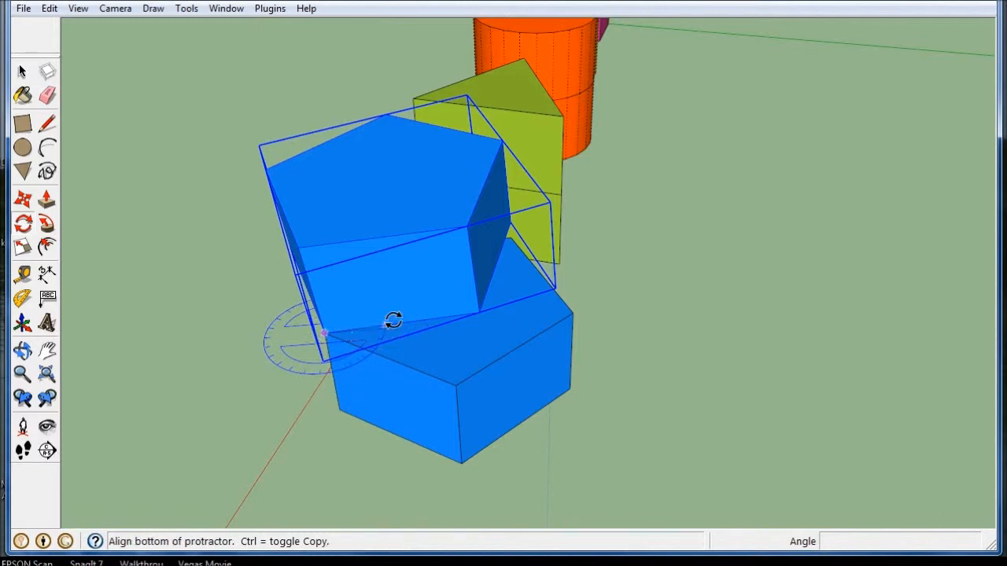
click(473, 313)
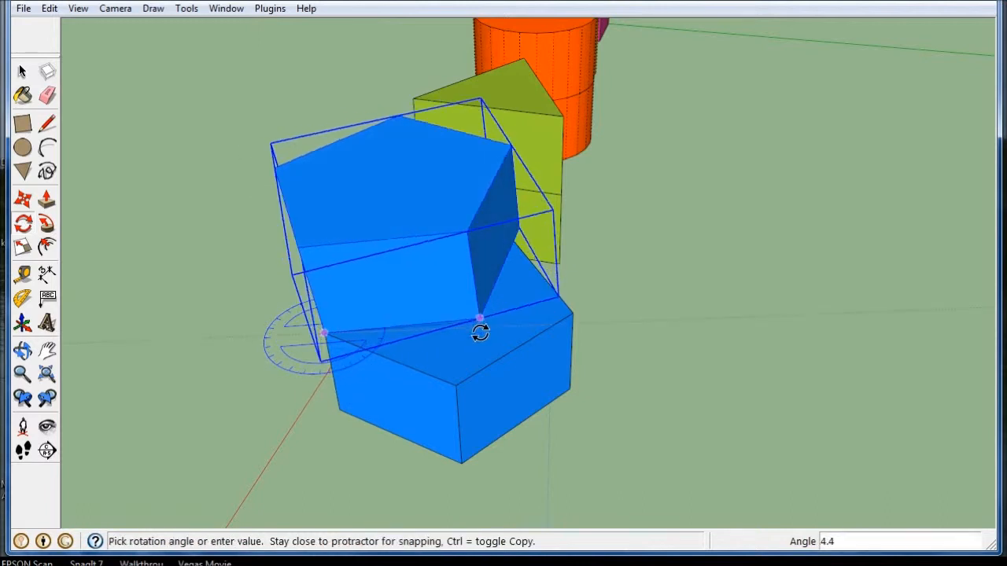
click(456, 387)
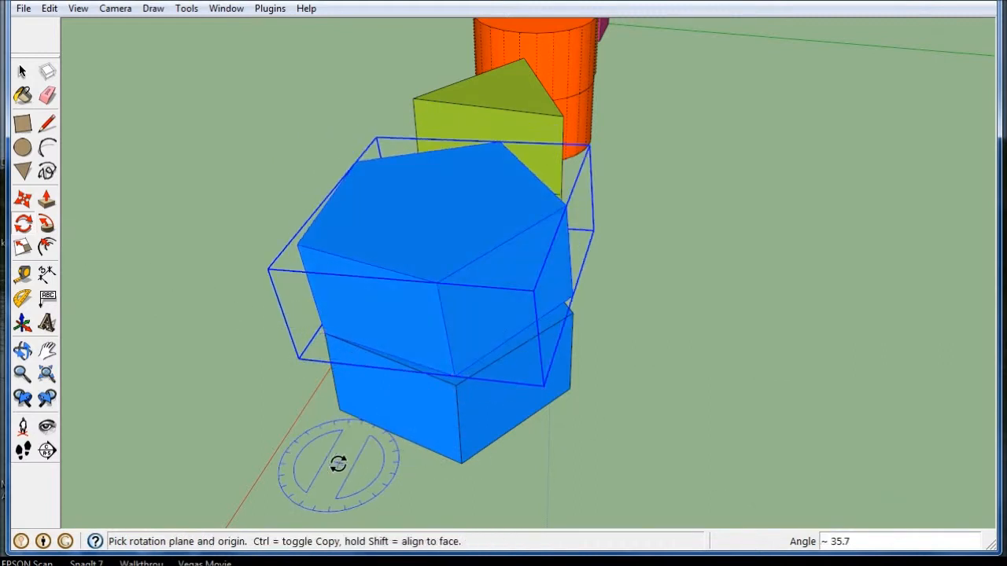
- Rotate the upper blue prism about 4.2 degrees around the shared corner, in the lower prism's side-face plane, so their side edges meet
middle_drag(338, 463, 607, 303)
scroll(610, 299, up, 3)
scroll(614, 288, up, 2)
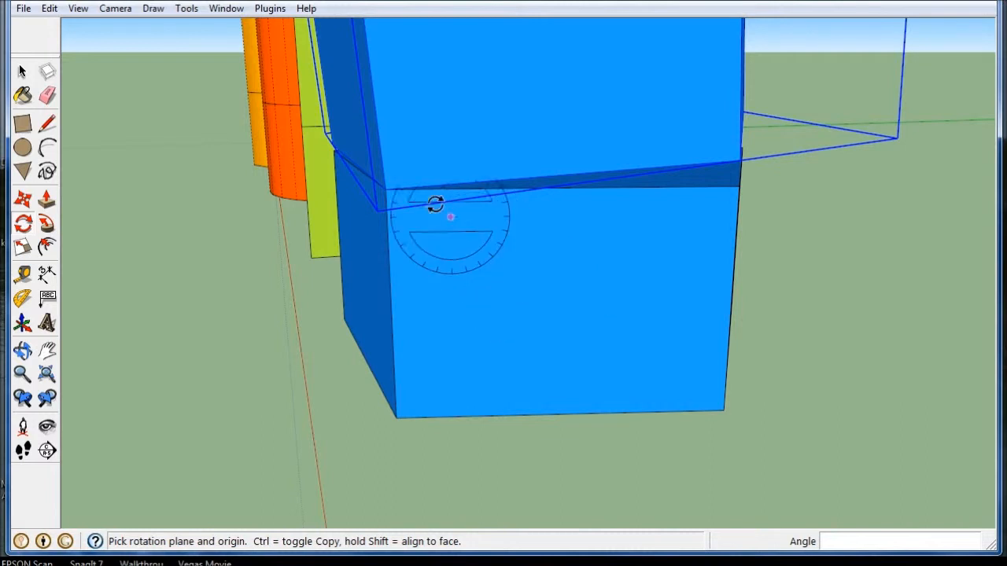
click(386, 189)
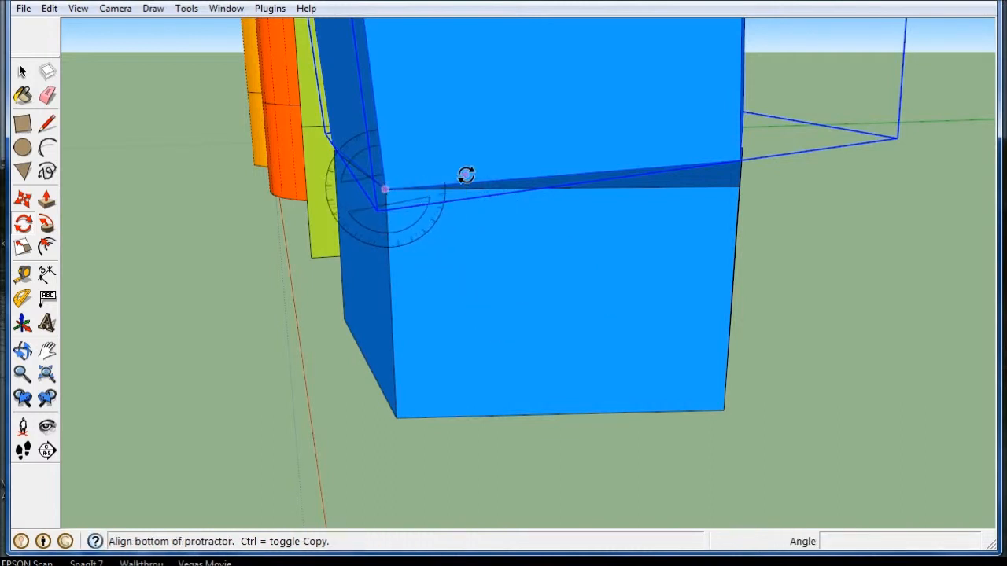
click(737, 160)
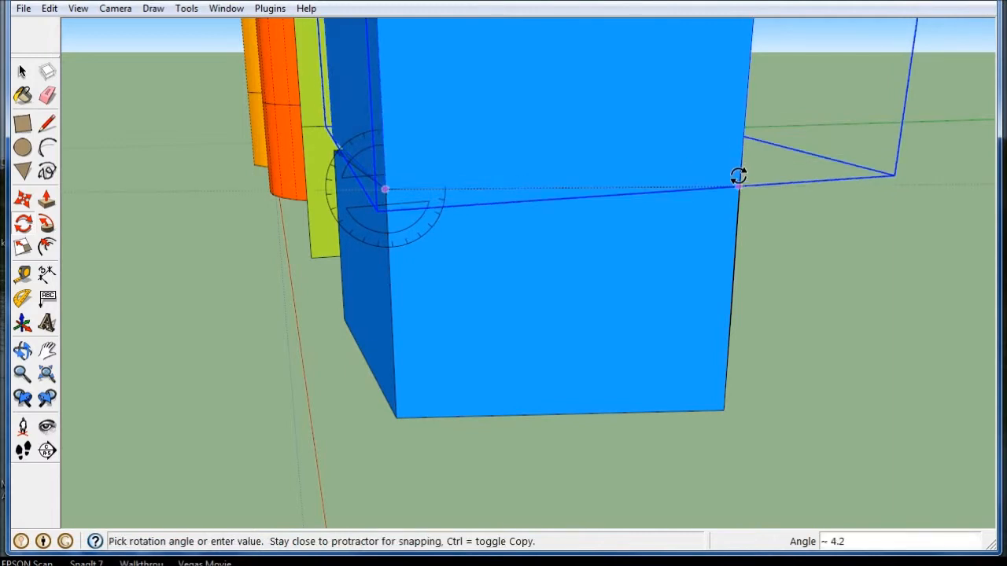
click(738, 181)
- Rotate the upper blue prism about 2.7 degrees around the shared edge until its raised bottom corner meets the lower prism's matching top corner
middle_drag(836, 288, 278, 250)
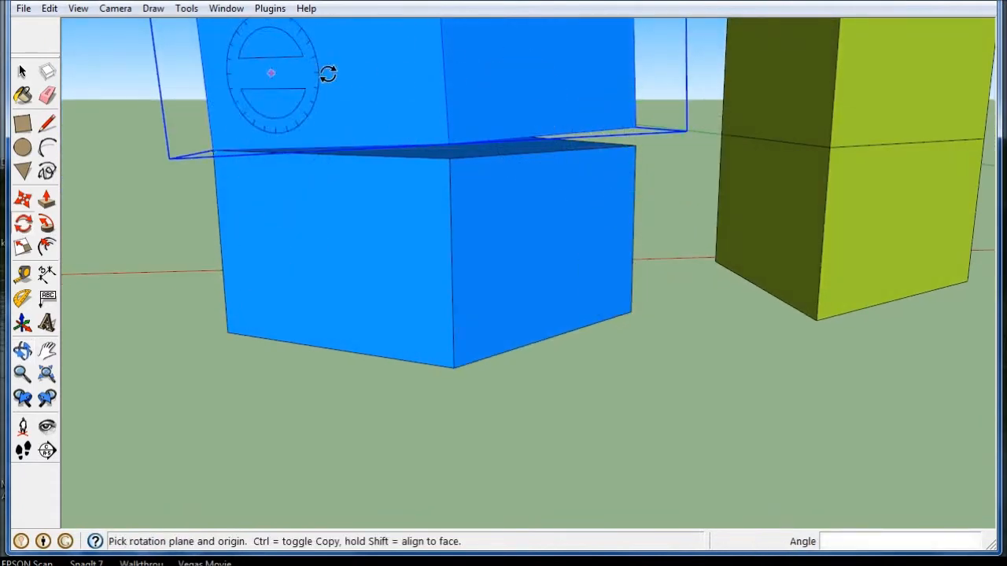
middle_drag(490, 243, 602, 264)
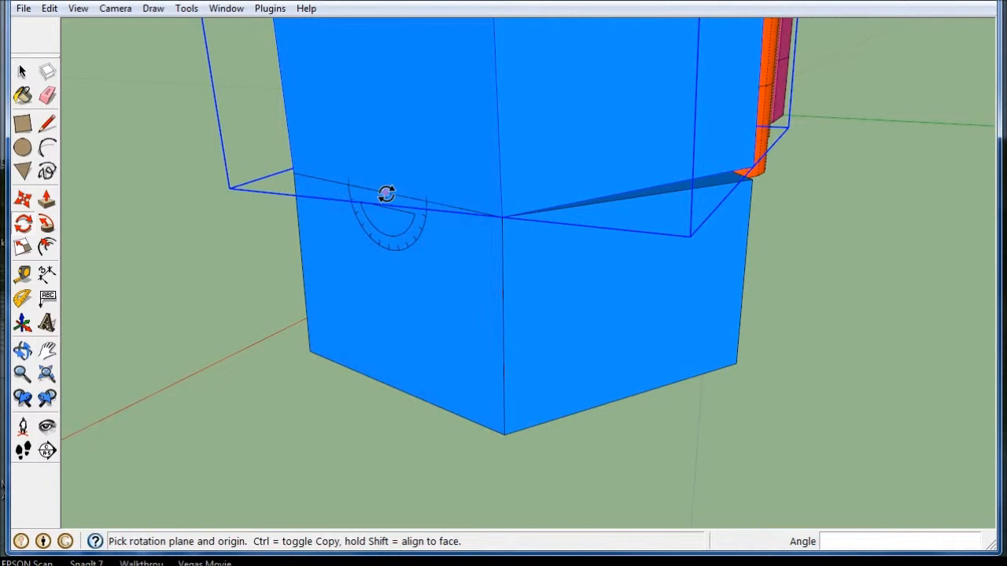
drag(386, 194, 428, 203)
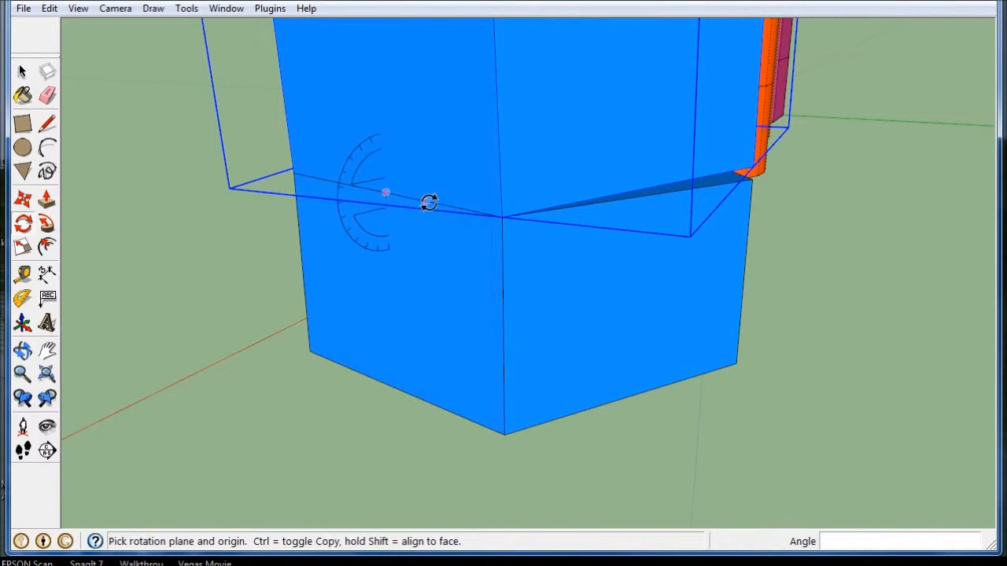
click(499, 215)
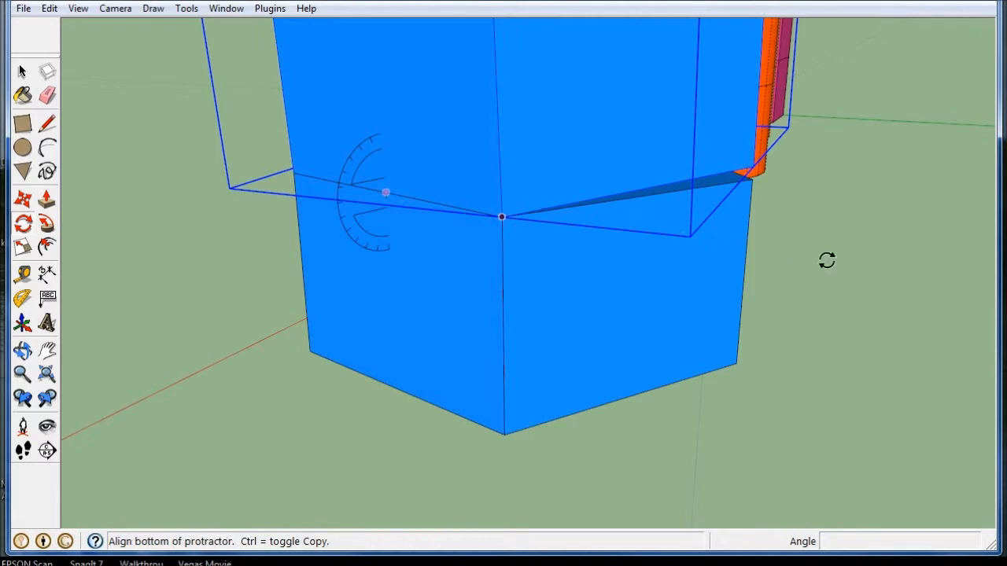
middle_drag(830, 253, 467, 200)
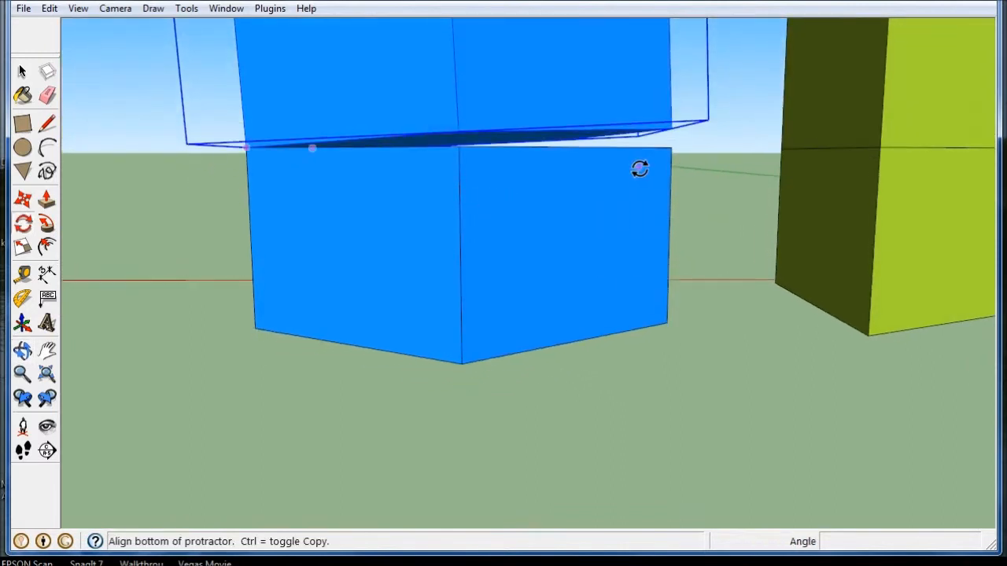
click(669, 128)
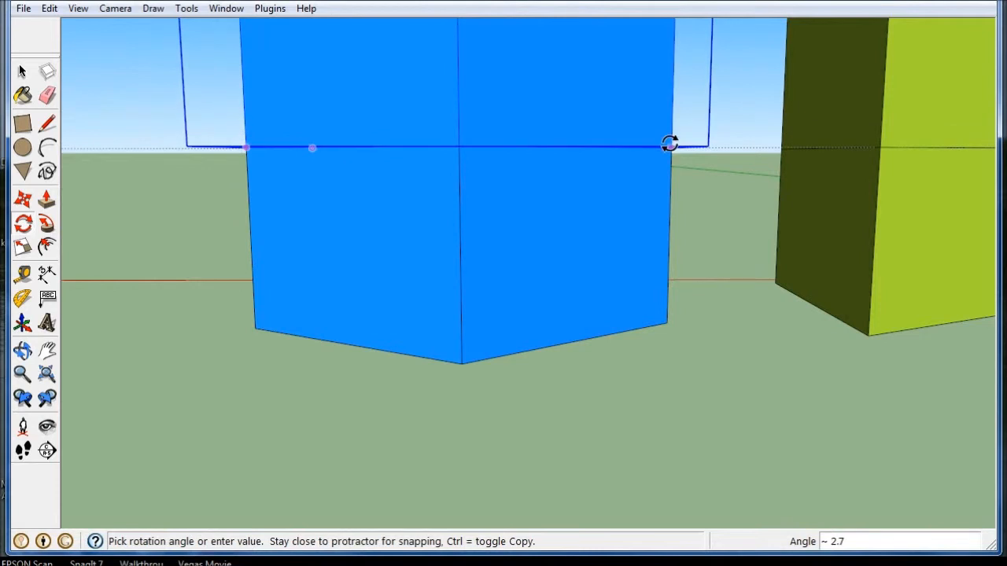
click(669, 148)
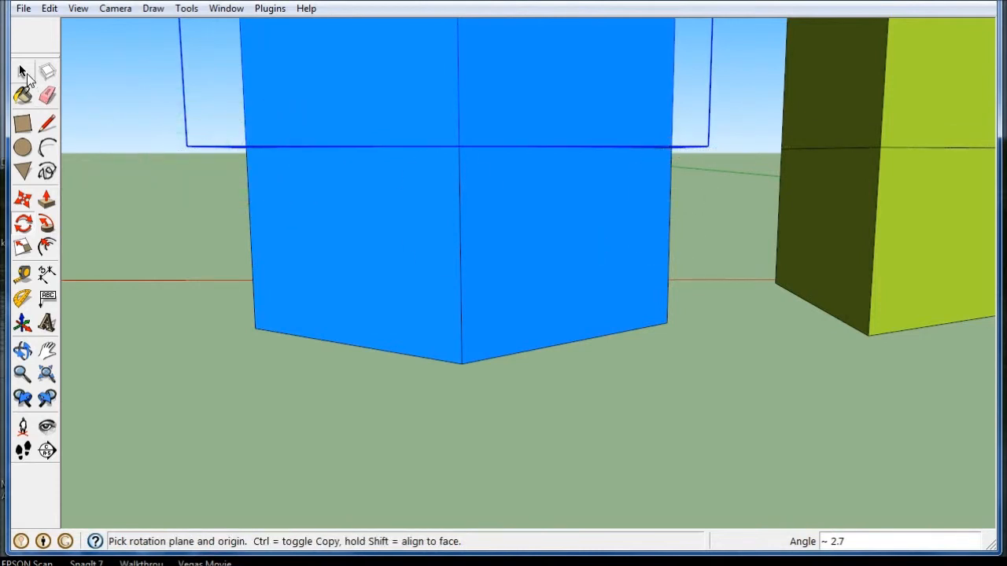
- Deselect the upper blue prism and examine the whole row of stacked shapes along the red axis
click(22, 72)
click(122, 76)
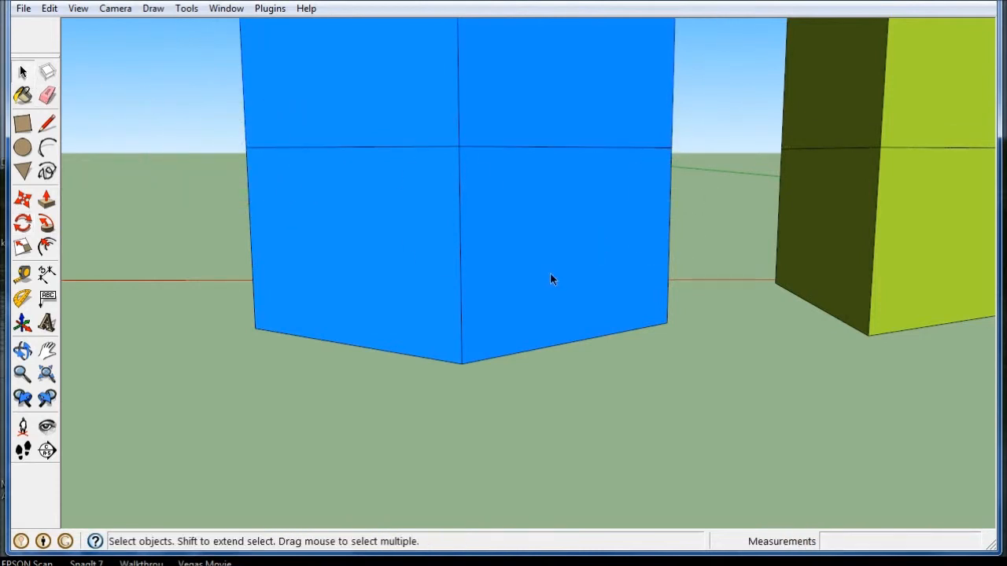
middle_drag(551, 276, 595, 251)
scroll(464, 302, down, 5)
scroll(595, 250, down, 2)
middle_drag(525, 220, 519, 292)
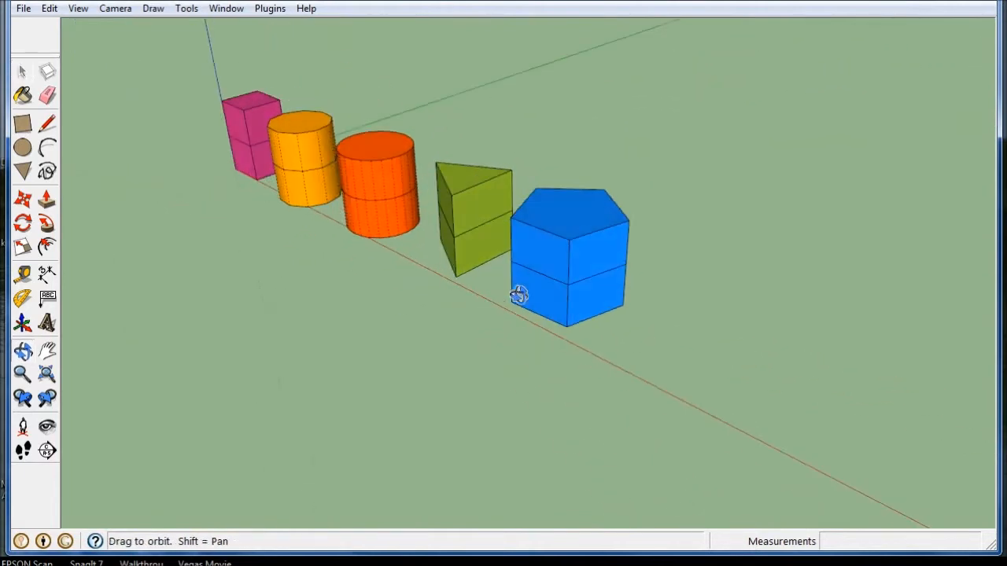
scroll(305, 92, up, 3)
middle_drag(305, 92, 364, 168)
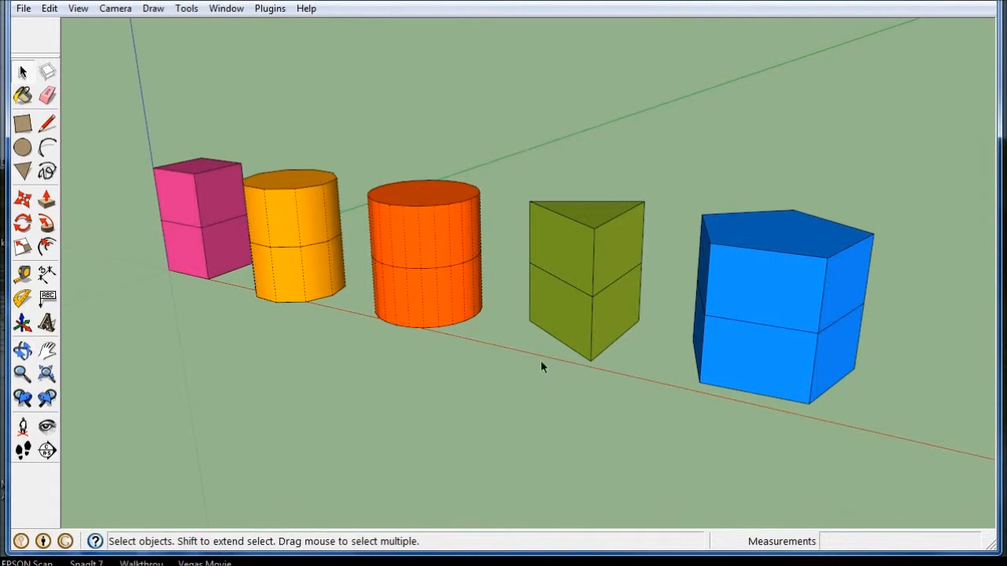